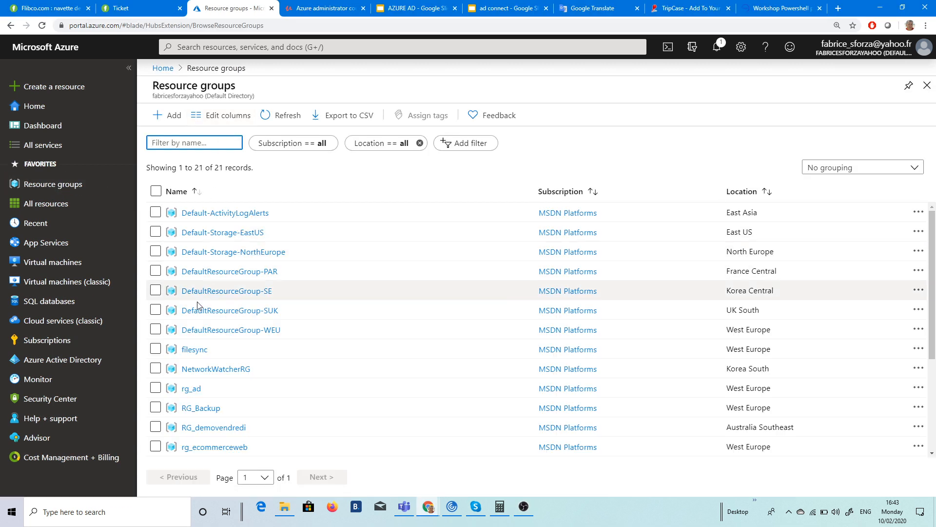
Step: Open the rg_ad resource group overview, then switch to the AZURE AD slides deck
{"action": "left_click", "coordinate": [192, 390]}
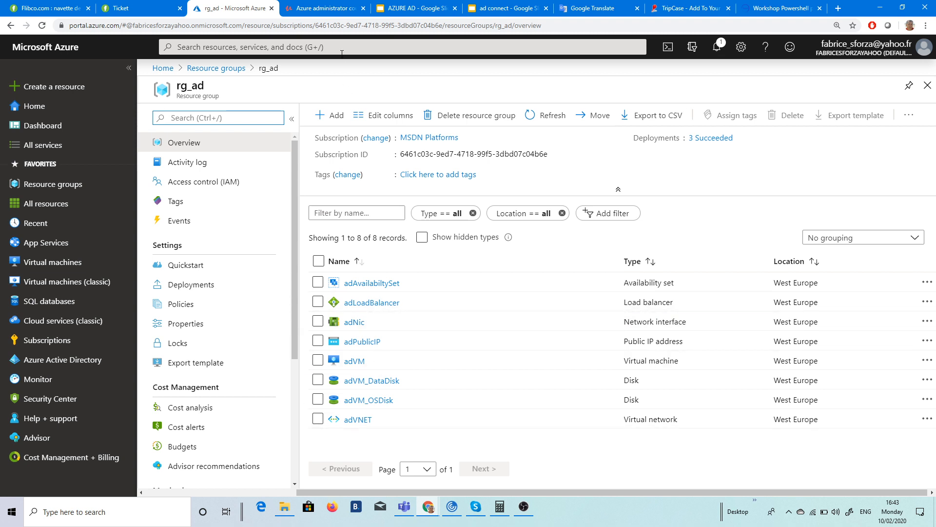
{"action": "left_click", "coordinate": [414, 8]}
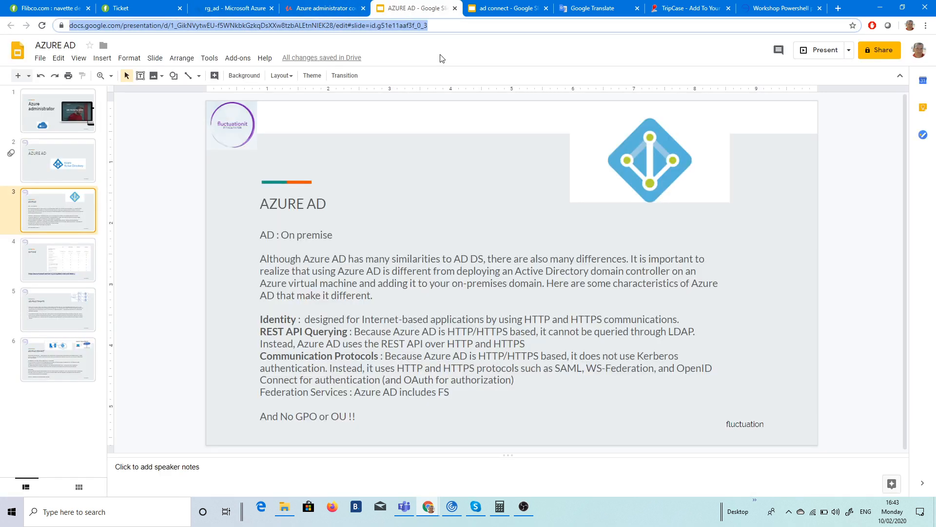
Step: Google 'azure template create 1 domain controller' and open the GitHub active-directory-new-domain result
{"action": "type", "text": "google.com"}
{"action": "key", "text": "Return"}
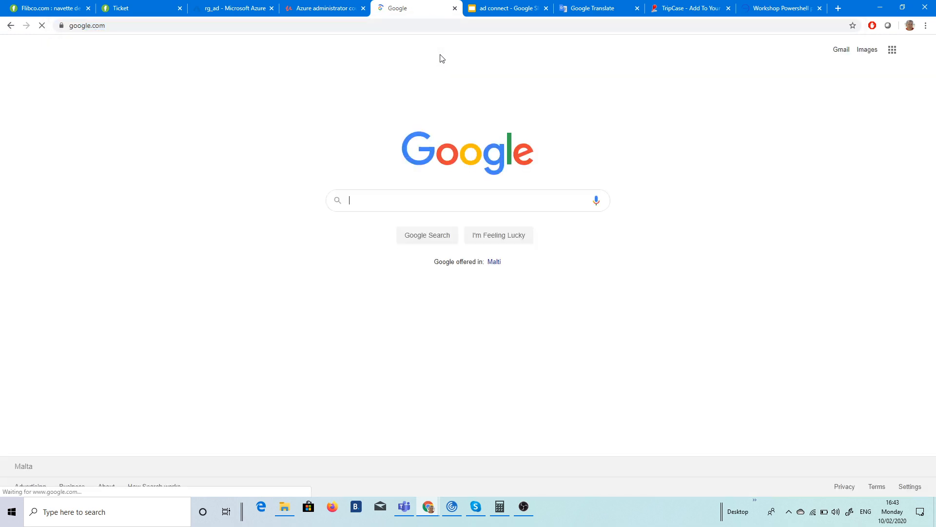
{"action": "type", "text": "azure"}
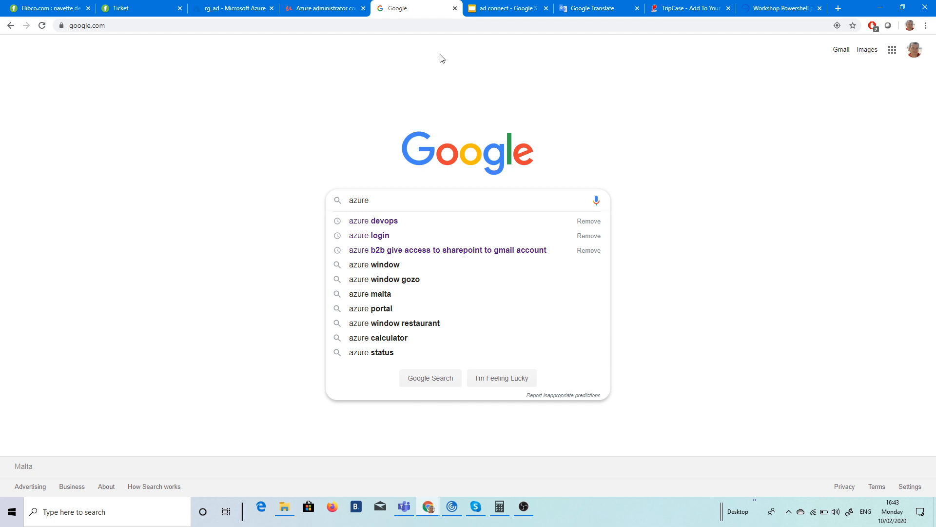
{"action": "type", "text": " templ"}
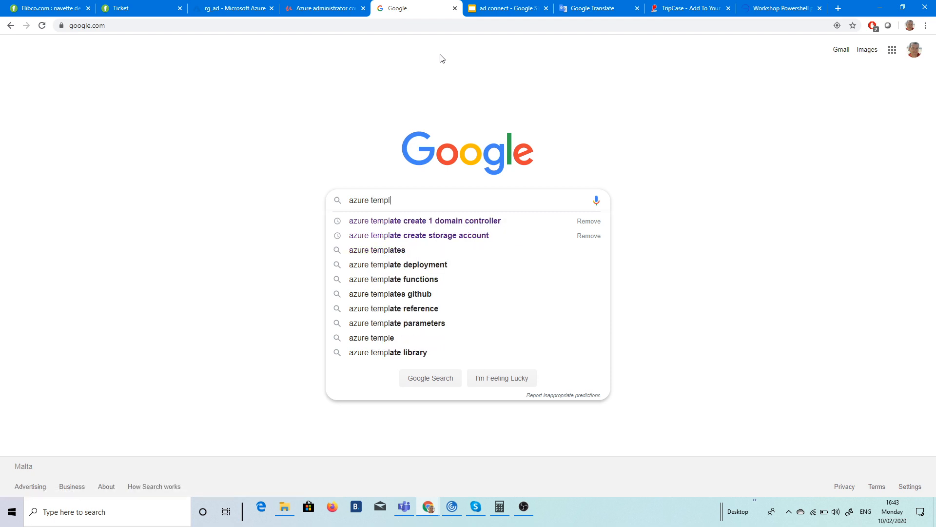
{"action": "left_click", "coordinate": [434, 220]}
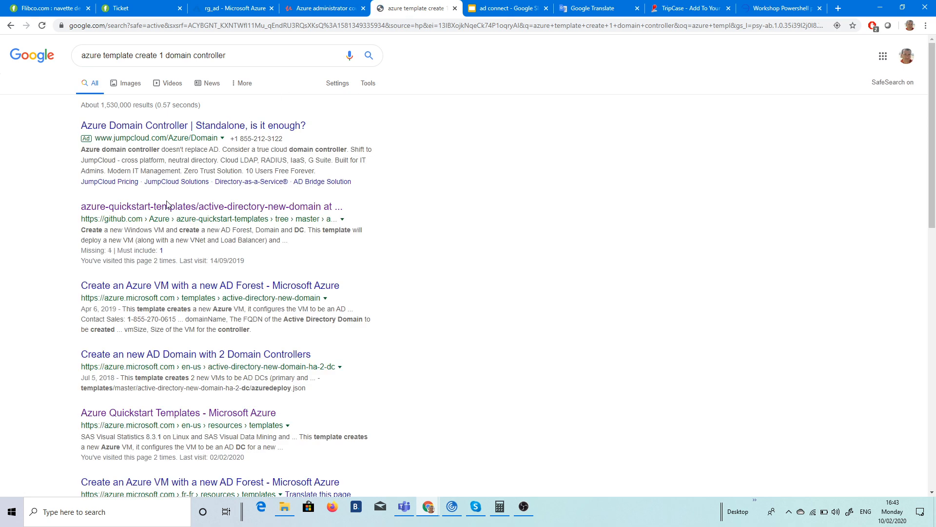
{"action": "left_click", "coordinate": [221, 208]}
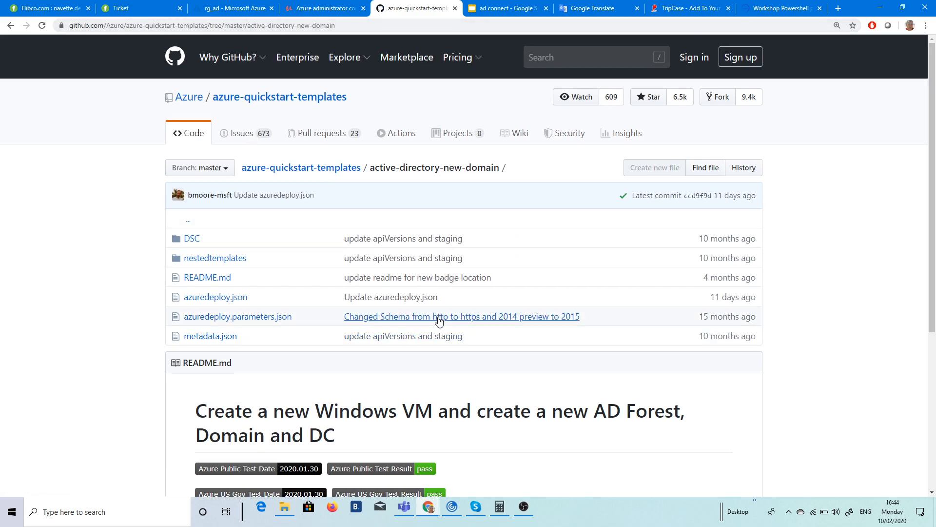
Step: Highlight 'new Windows VM', 'new AD Forest' and 'Domain and DC' in the README, then return to rg_ad
{"action": "scroll", "coordinate": [187, 264], "scroll_direction": "down", "scroll_amount": 3}
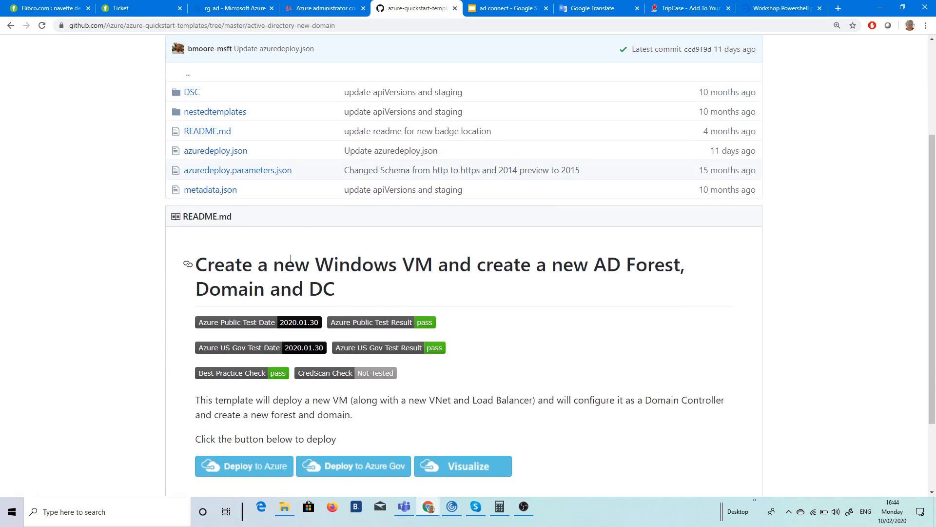
{"action": "left_click_drag", "start_coordinate": [295, 258], "coordinate": [453, 253]}
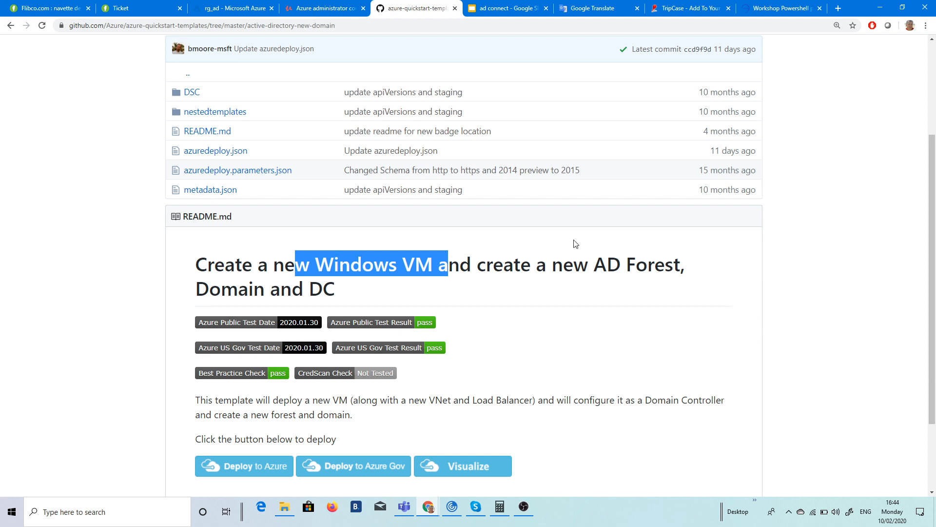
{"action": "left_click_drag", "start_coordinate": [547, 259], "coordinate": [656, 258]}
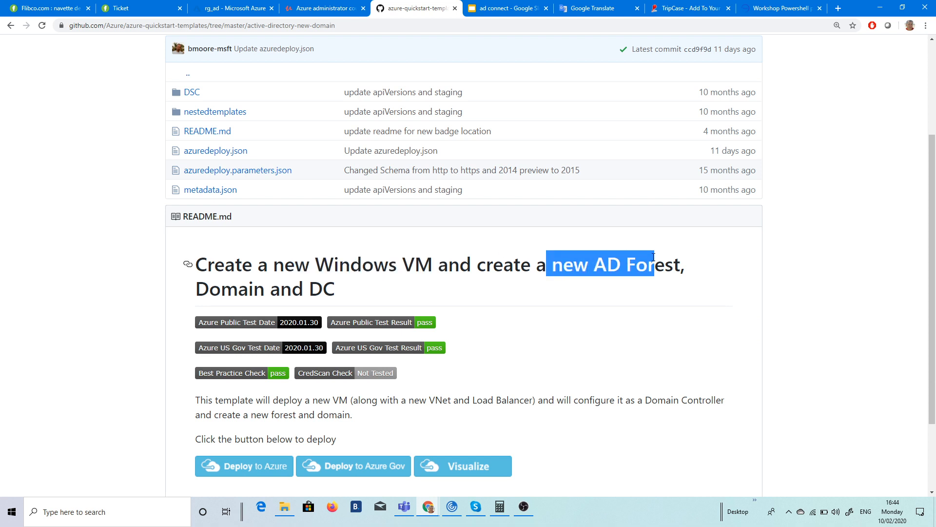
{"action": "left_click", "coordinate": [585, 259]}
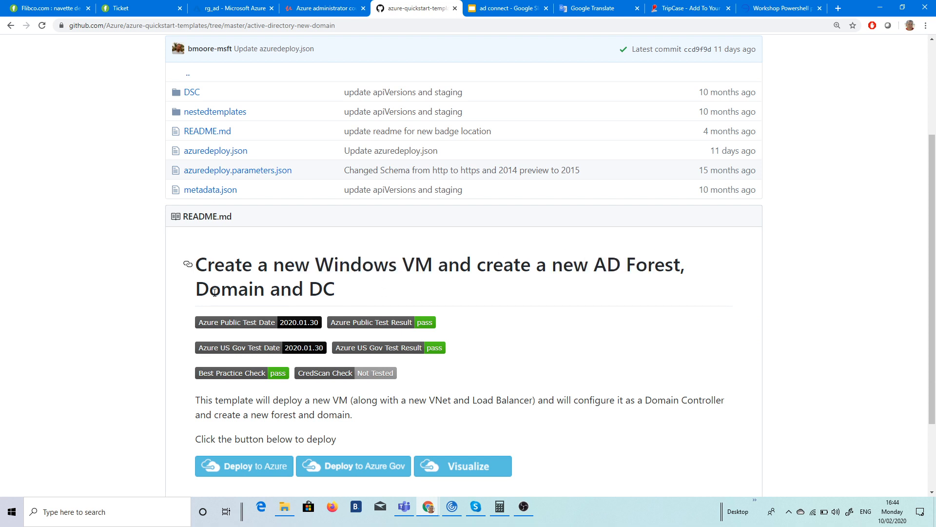
{"action": "left_click_drag", "start_coordinate": [232, 285], "coordinate": [327, 279]}
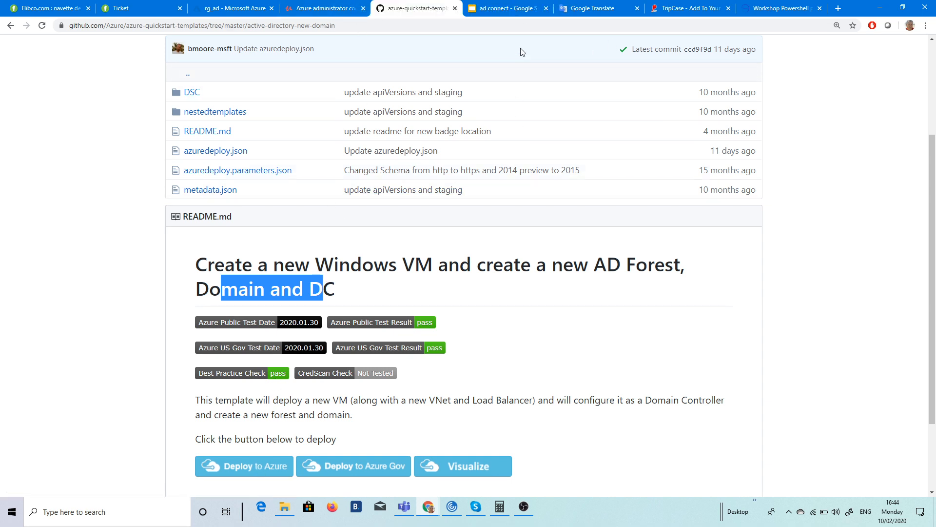
{"action": "left_click", "coordinate": [245, 14]}
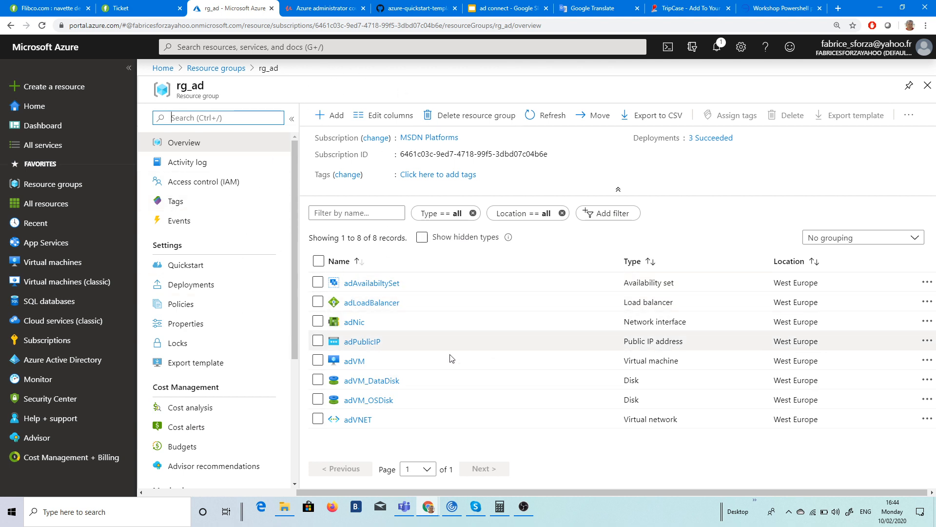
Step: Open adLoadBalancer and copy its public IP address 52.233.228.240
{"action": "left_click", "coordinate": [384, 303]}
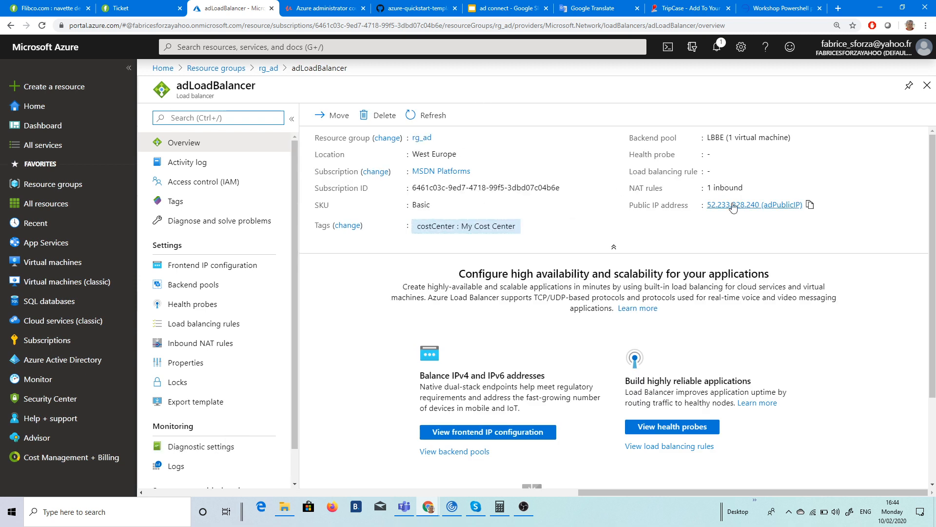
{"action": "left_click", "coordinate": [809, 207]}
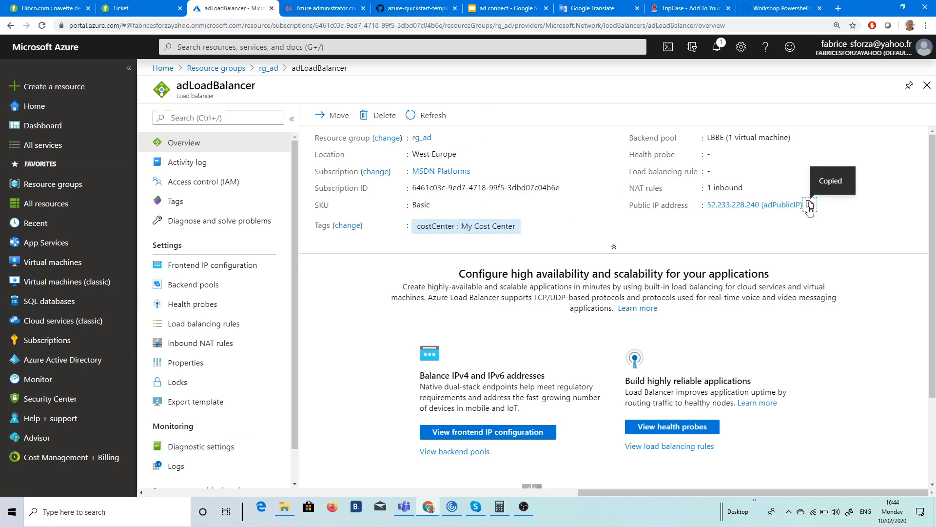
{"action": "right_click", "coordinate": [22, 517]}
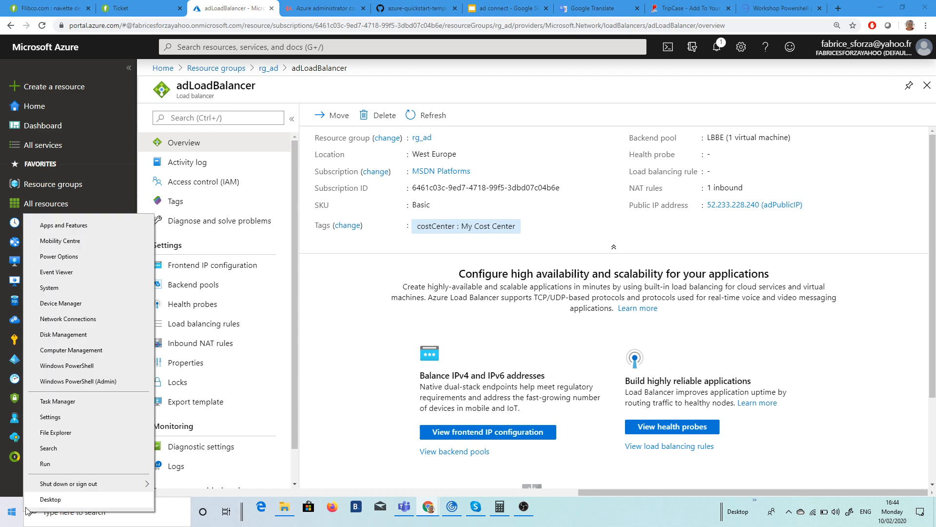
Step: Connect with Remote Desktop (mstsc) to 52.233.228.240, entering the password and accepting the certificate
{"action": "key", "text": "Escape"}
{"action": "key", "text": "super+s"}
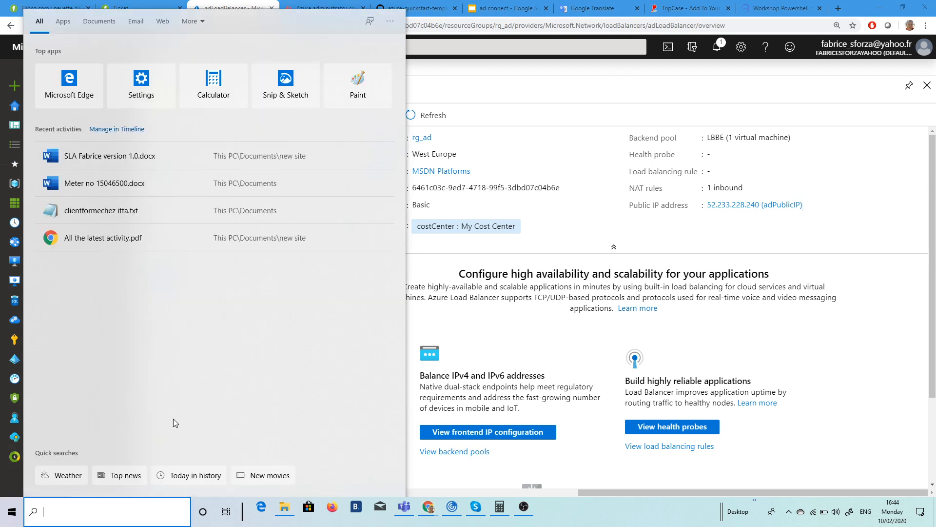
{"action": "type", "text": "mstsc"}
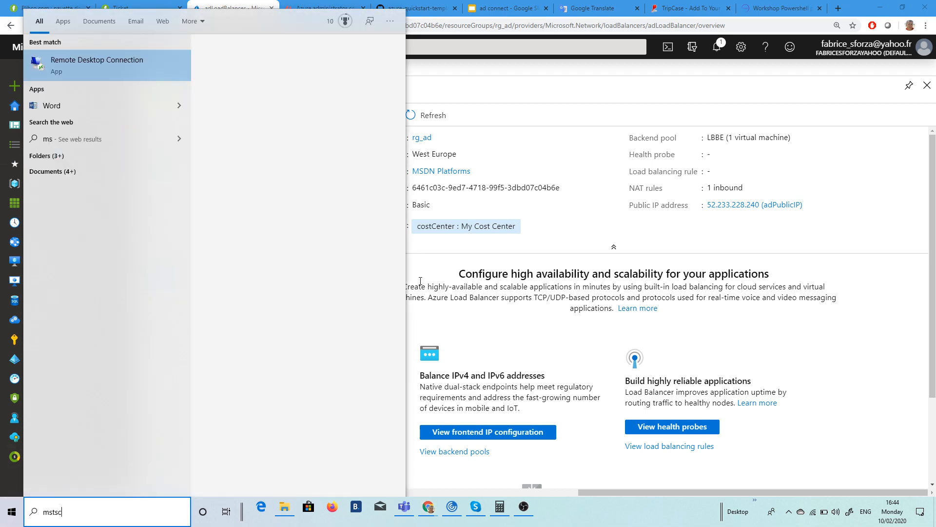
{"action": "left_click", "coordinate": [112, 72]}
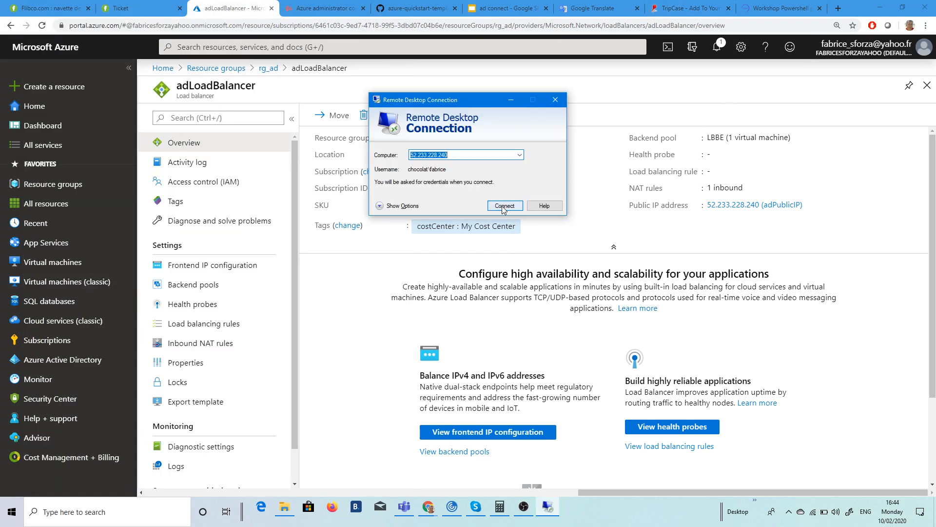
{"action": "left_click", "coordinate": [503, 205]}
{"action": "left_click", "coordinate": [505, 209]}
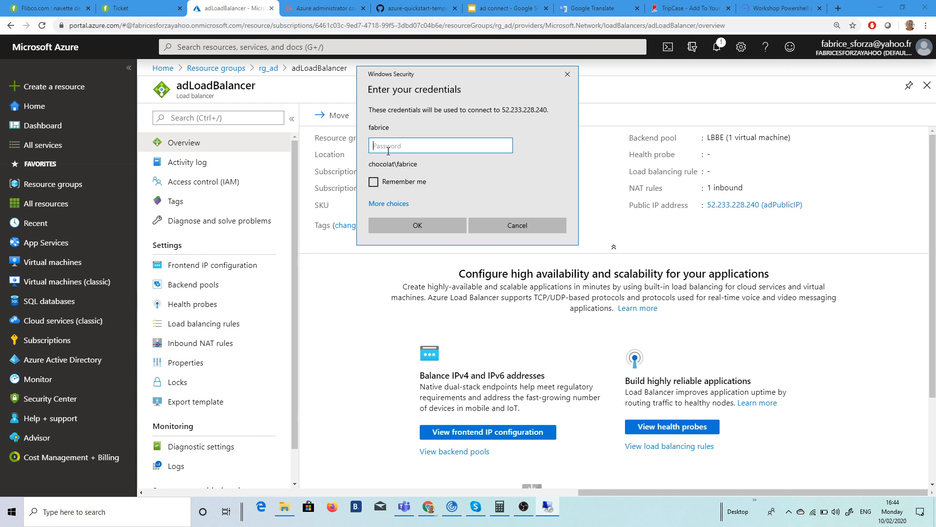
{"action": "type", "text": "*************"}
{"action": "key", "text": "Return"}
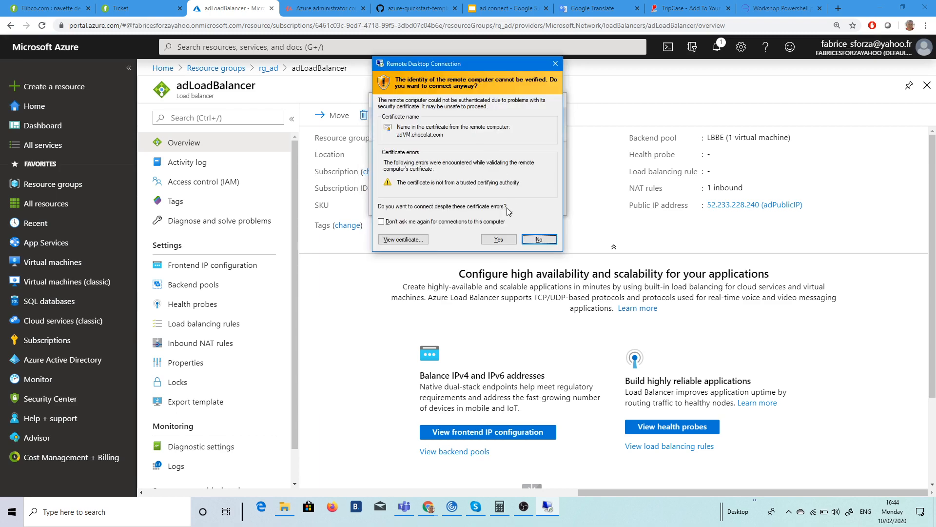
{"action": "left_click", "coordinate": [503, 239]}
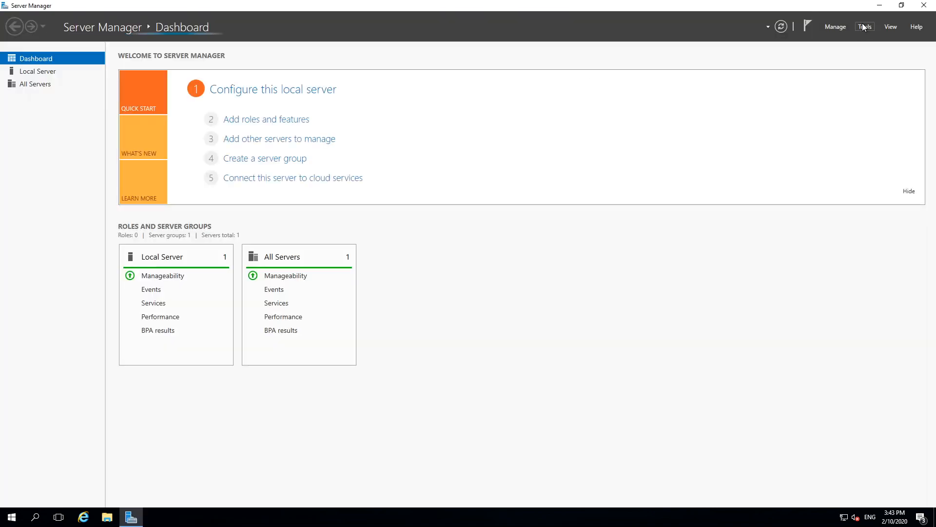
Step: Check the single user in chocolat.com's sales OU in AD Users and Computers, then minimize the session
{"action": "left_click", "coordinate": [864, 27]}
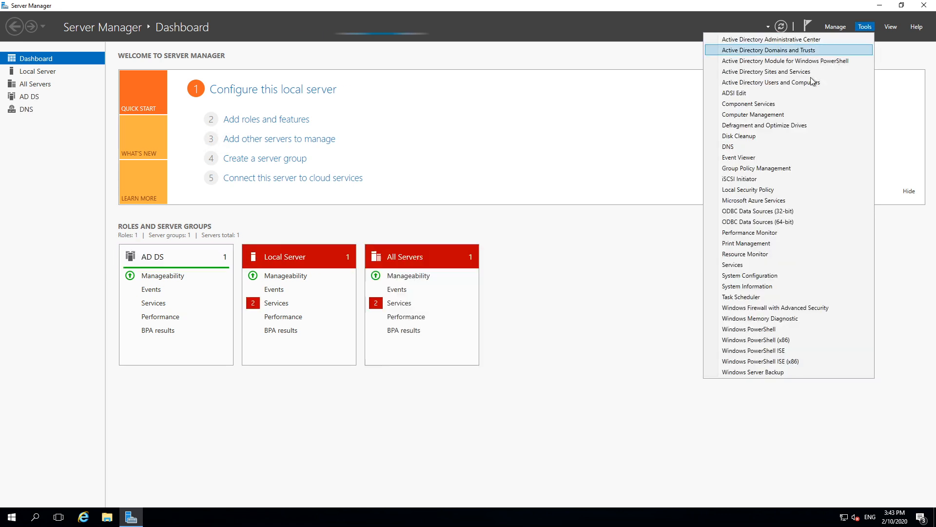
{"action": "left_click", "coordinate": [796, 83]}
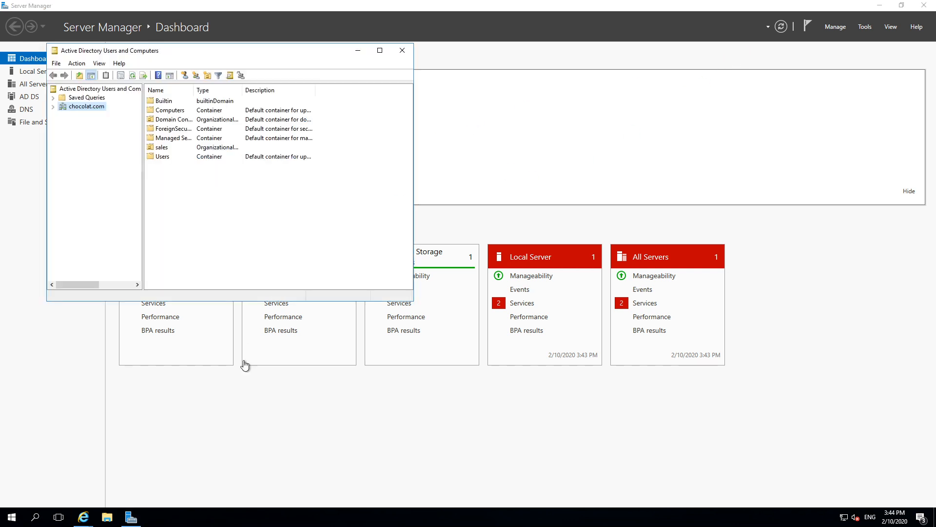
{"action": "left_click", "coordinate": [53, 106]}
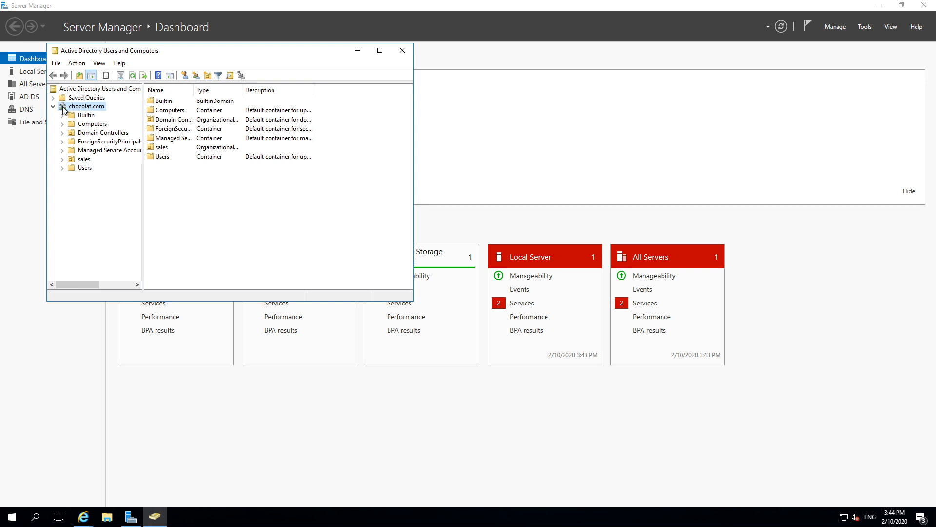
{"action": "left_click", "coordinate": [87, 159]}
{"action": "left_click", "coordinate": [165, 104]}
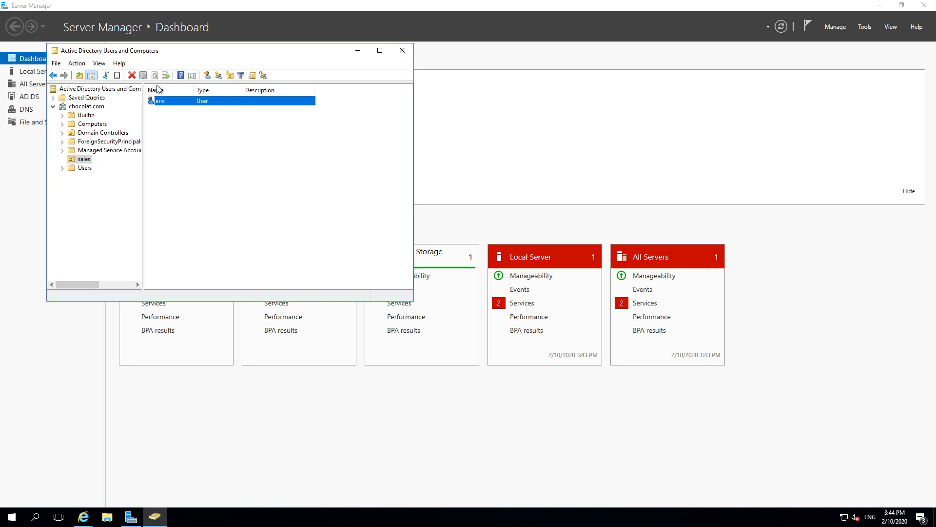
{"action": "left_click", "coordinate": [358, 51]}
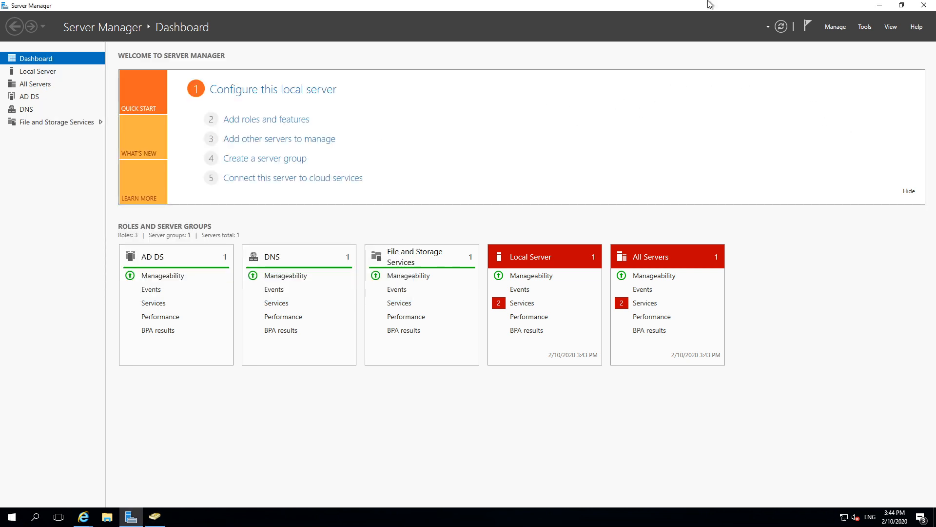
{"action": "left_click", "coordinate": [566, 6]}
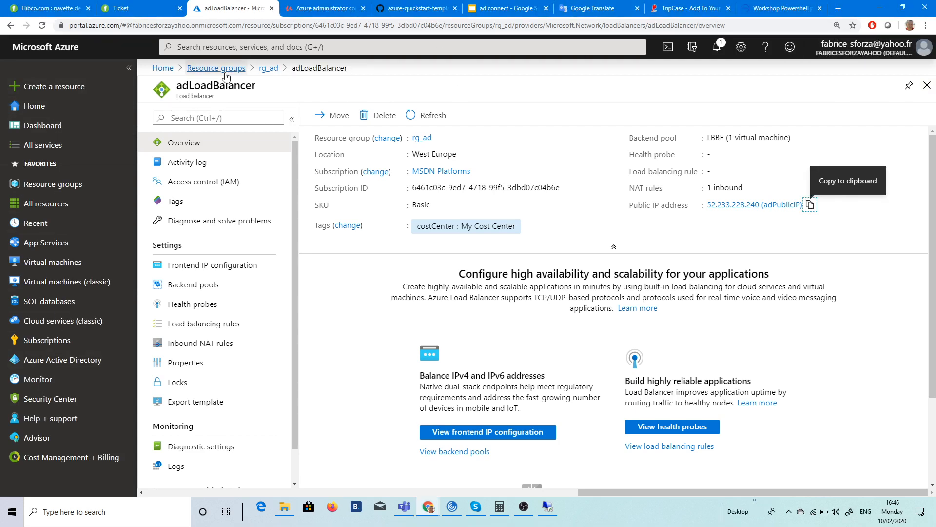
Step: Go from portal home through Azure Active Directory and Azure AD Connect to the Users list
{"action": "left_click", "coordinate": [164, 69]}
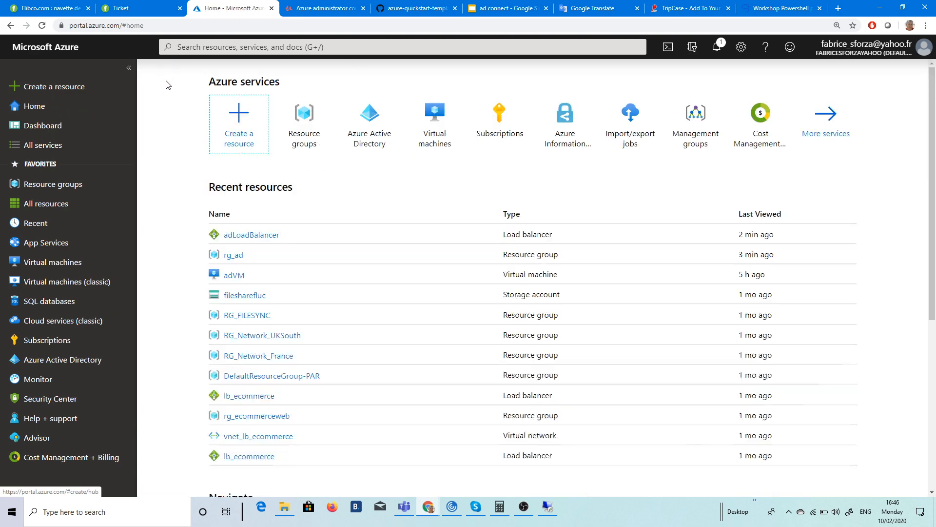
{"action": "left_click", "coordinate": [376, 123]}
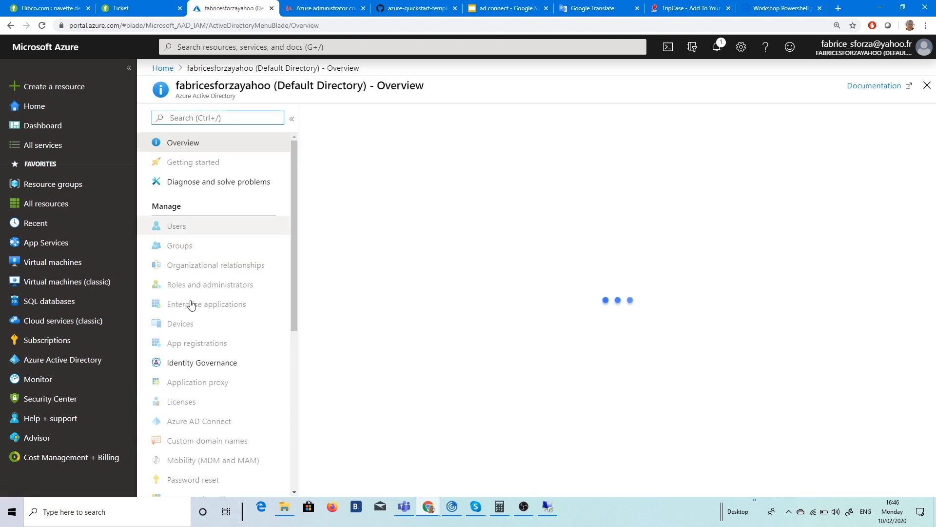
{"action": "left_click", "coordinate": [195, 425]}
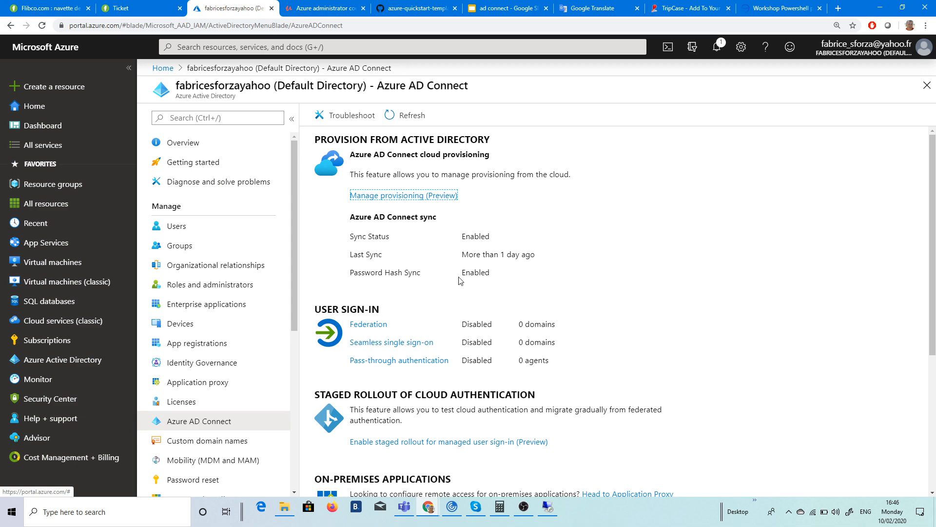
{"action": "left_click", "coordinate": [195, 226]}
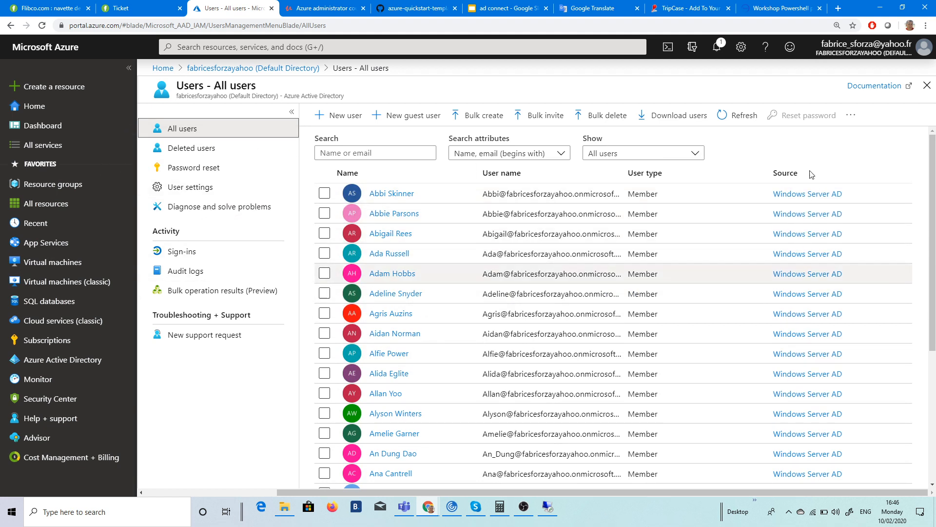
Step: Load more users to spot the Azure AD-sourced account, then return to the directory Overview
{"action": "scroll", "coordinate": [812, 341], "scroll_direction": "down", "scroll_amount": 5}
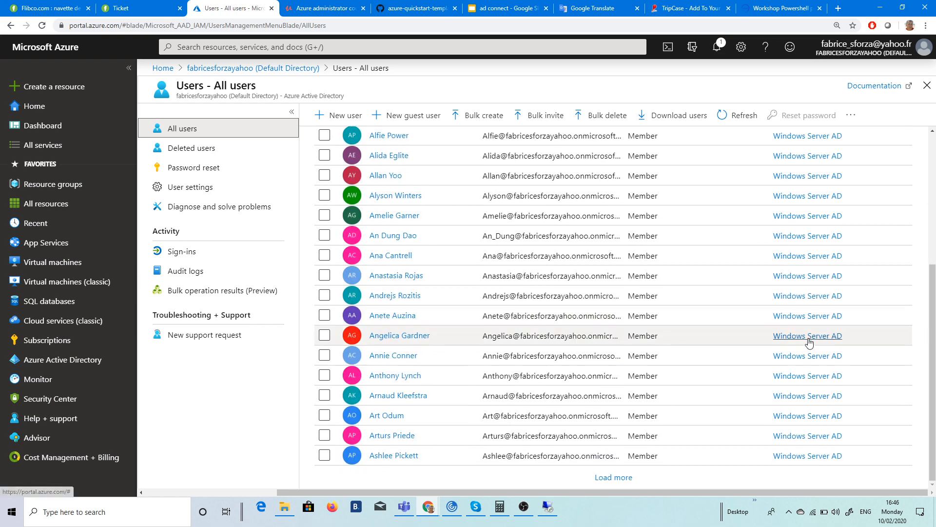
{"action": "left_click", "coordinate": [608, 477]}
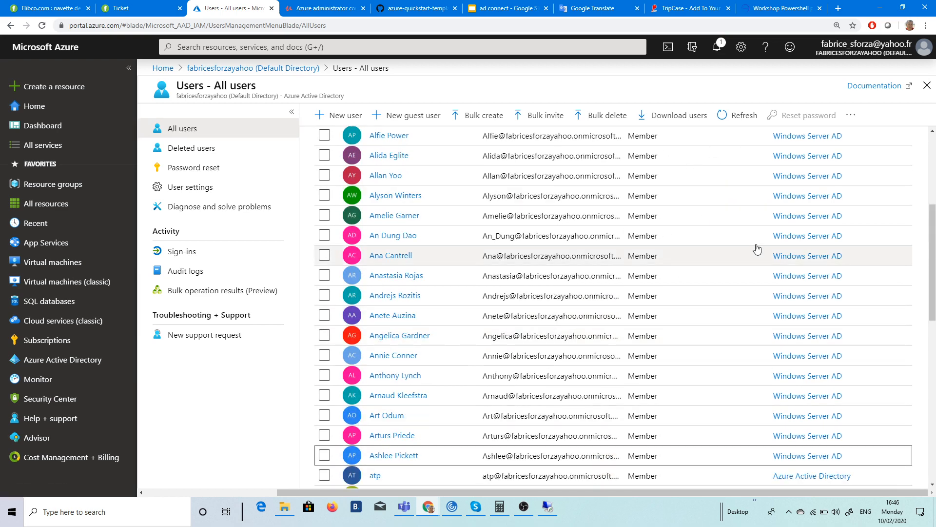
{"action": "scroll", "coordinate": [819, 185], "scroll_direction": "down", "scroll_amount": 3}
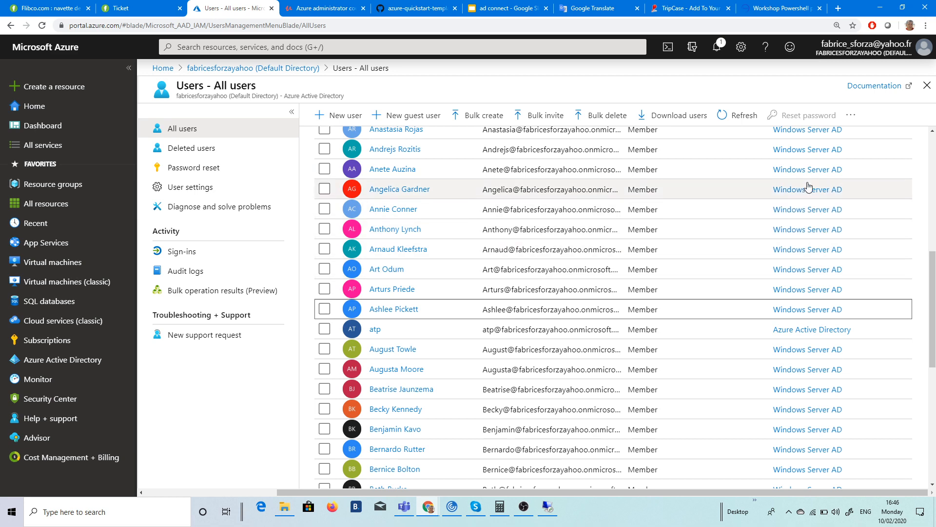
{"action": "scroll", "coordinate": [449, 198], "scroll_direction": "up", "scroll_amount": 6}
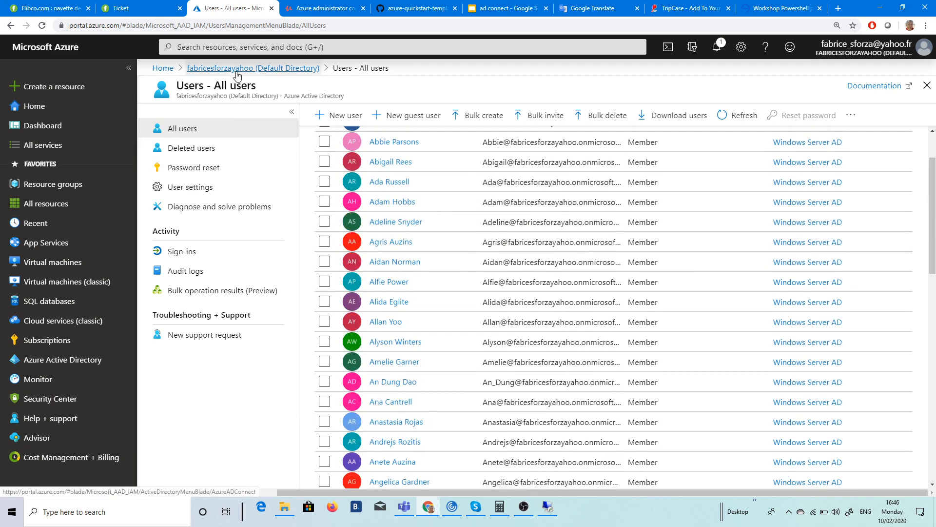
{"action": "left_click", "coordinate": [241, 68]}
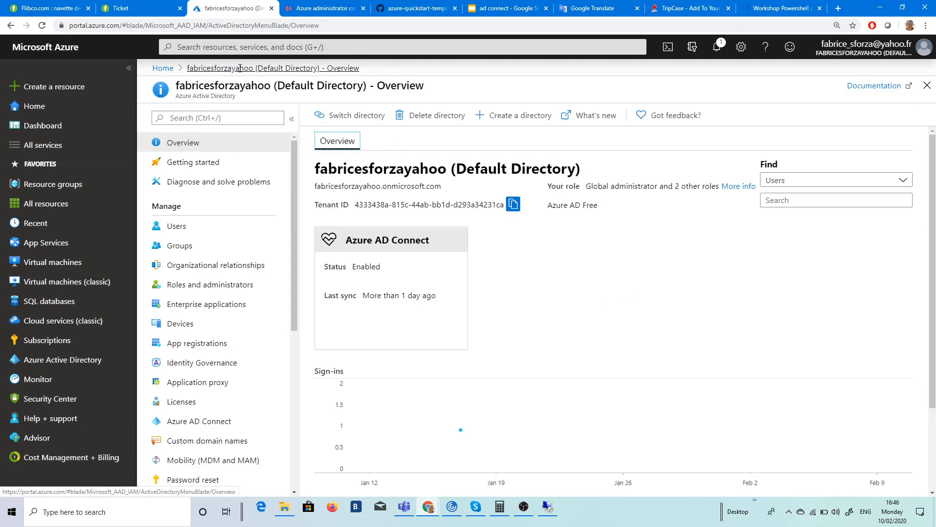
Step: Start a new Azure Active Directory named Chocolat with domain chocolatfitit.onmicrosoft.com
{"action": "left_click", "coordinate": [511, 122]}
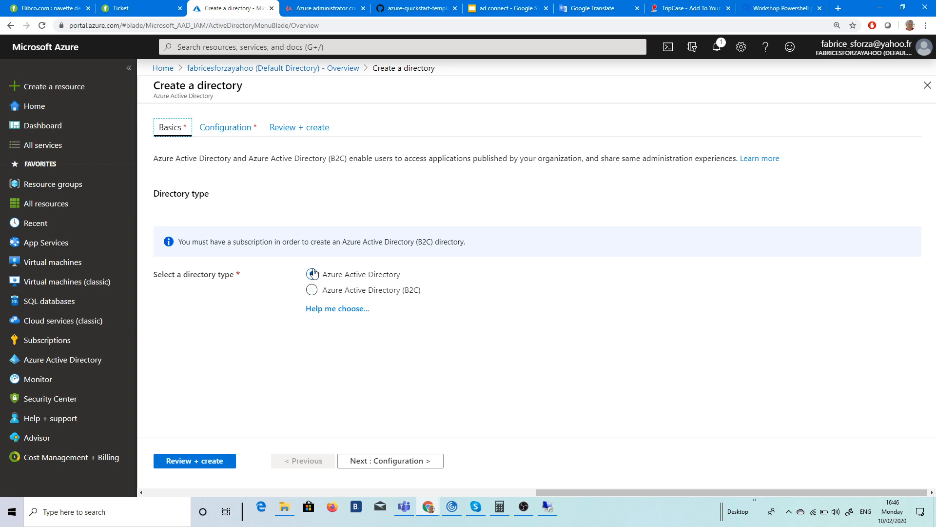
{"action": "left_click", "coordinate": [396, 461]}
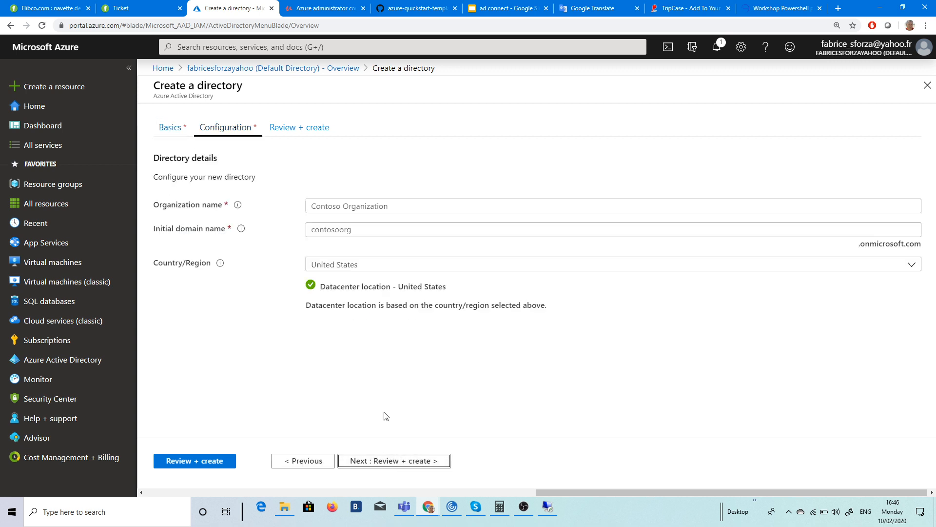
{"action": "left_click", "coordinate": [341, 206]}
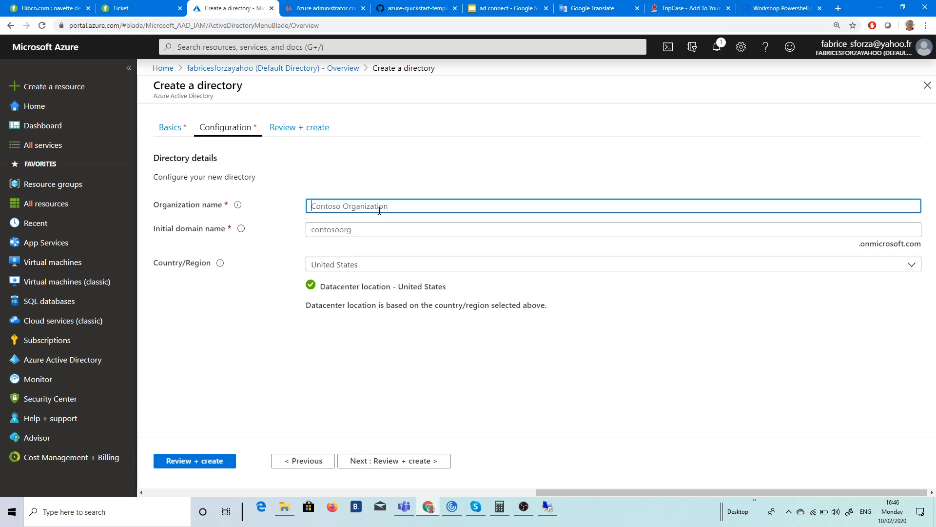
{"action": "type", "text": "Chocolat"}
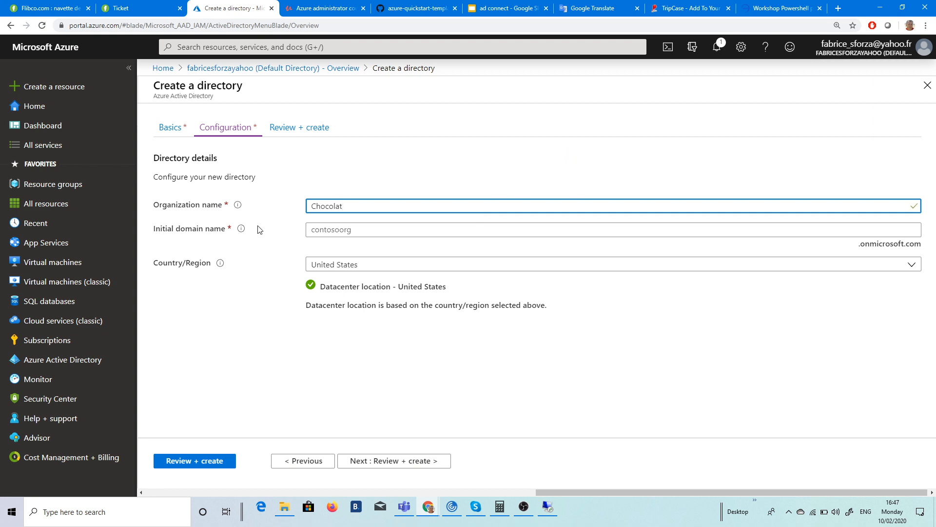
{"action": "left_click", "coordinate": [330, 230]}
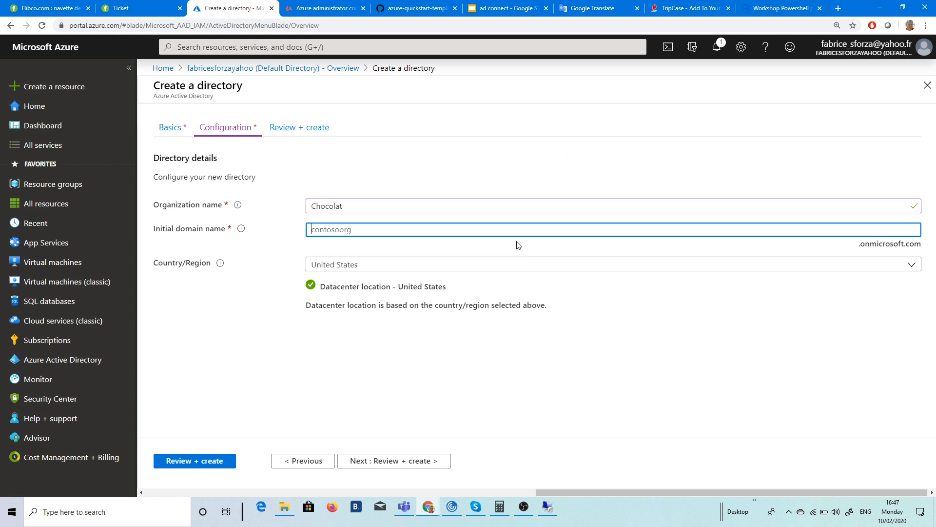
{"action": "type", "text": "chocolat"}
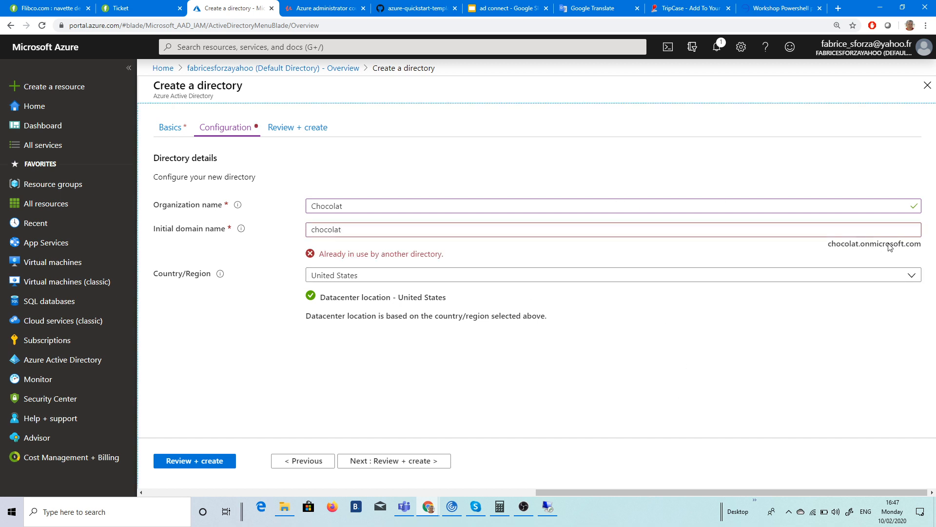
{"action": "left_click", "coordinate": [454, 232]}
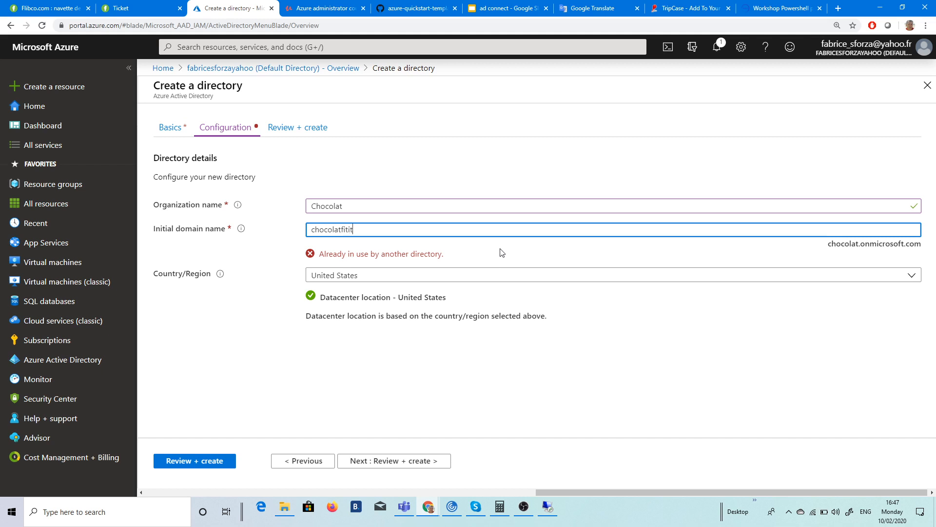
{"action": "left_click", "coordinate": [691, 141]}
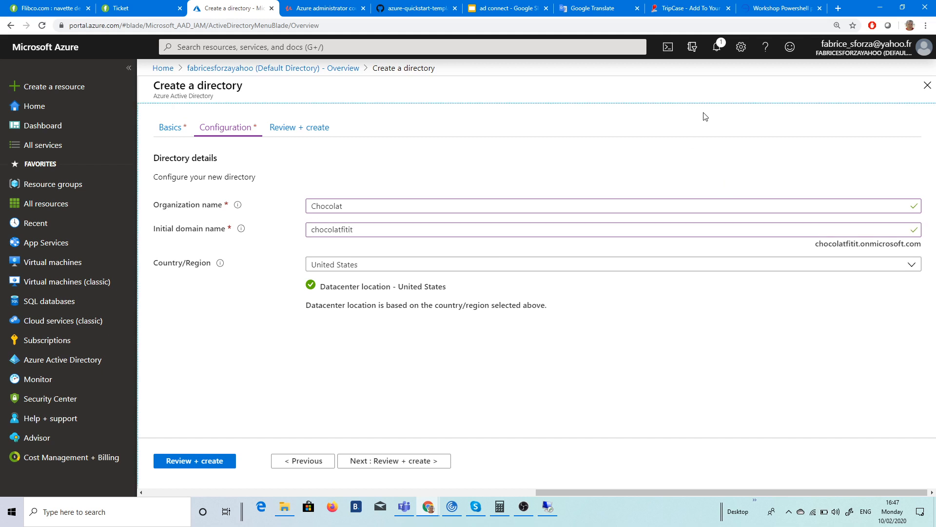
Step: Set the new directory's country to France, giving a Europe datacenter
{"action": "left_click", "coordinate": [347, 263]}
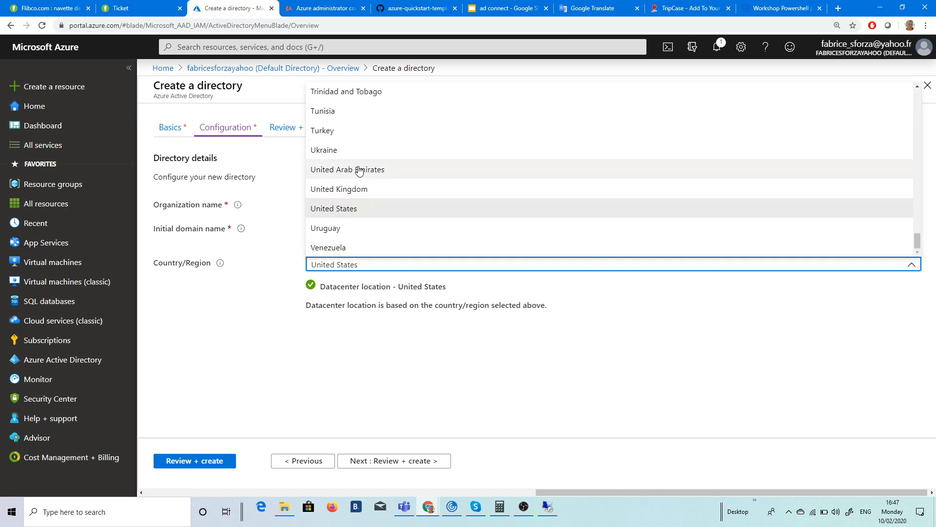
{"action": "scroll", "coordinate": [409, 210], "scroll_direction": "up", "scroll_amount": 18}
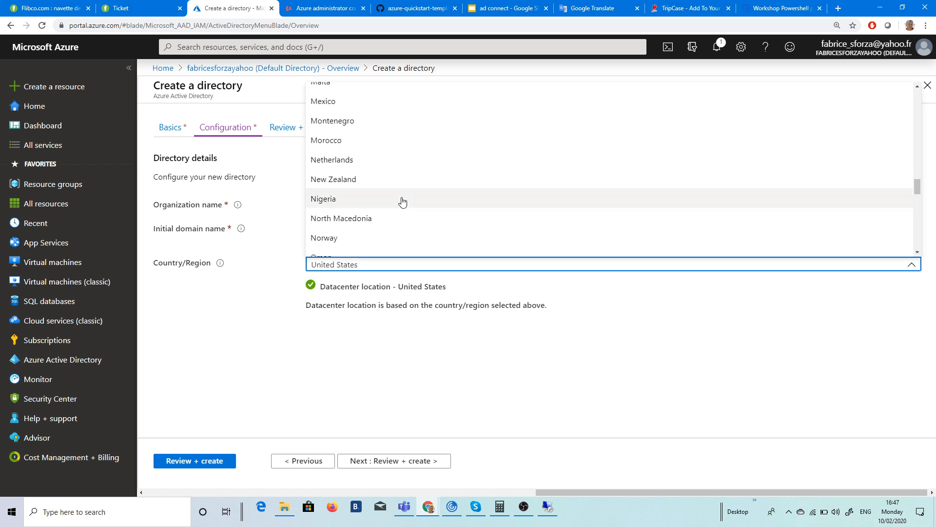
{"action": "scroll", "coordinate": [403, 201], "scroll_direction": "up", "scroll_amount": 6}
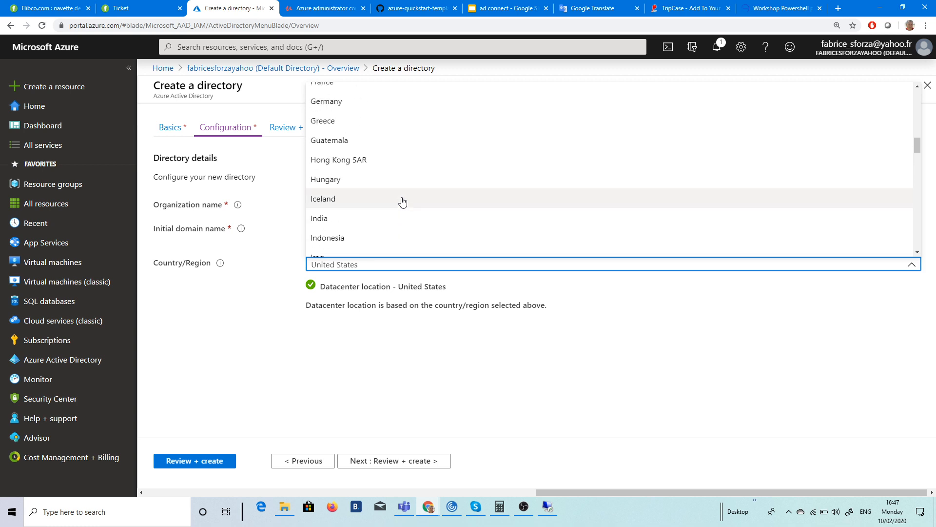
{"action": "scroll", "coordinate": [402, 201], "scroll_direction": "up", "scroll_amount": 2}
{"action": "left_click", "coordinate": [360, 128]}
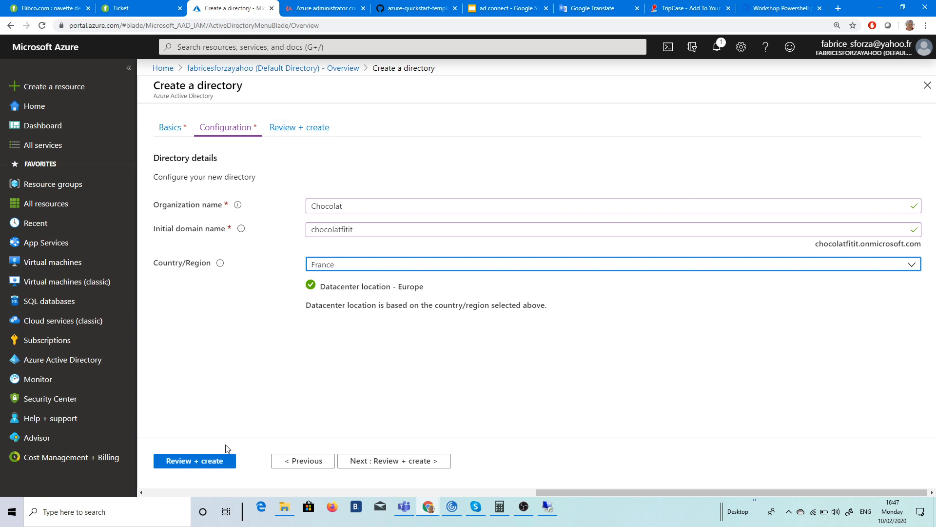
Step: Validate the Chocolat directory settings and submit its creation
{"action": "left_click", "coordinate": [214, 466]}
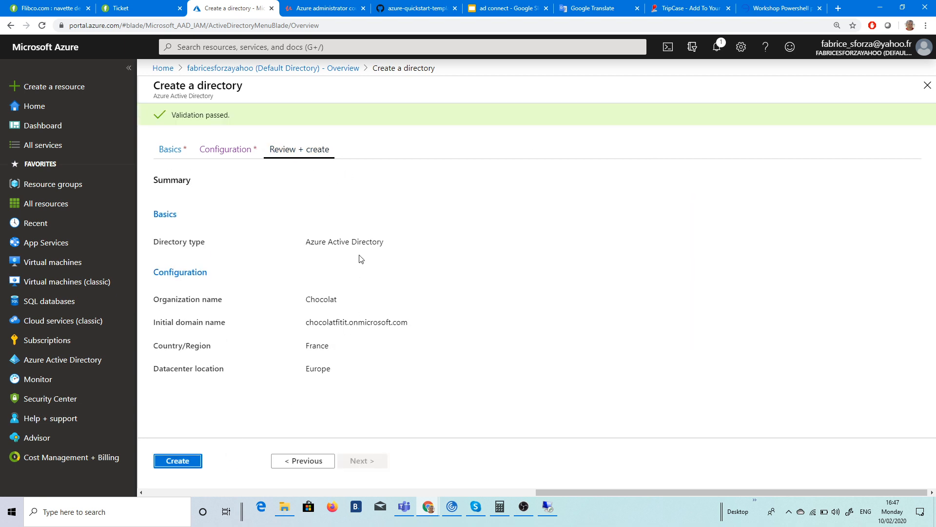
{"action": "left_click", "coordinate": [182, 466]}
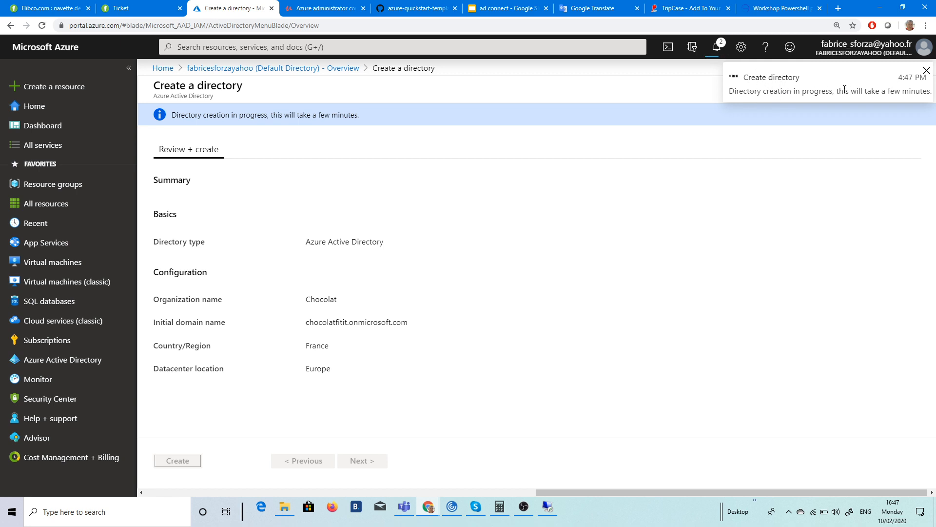
Step: On the remote server, bring up Internet Explorer and Active Directory Users and Computers
{"action": "left_click", "coordinate": [549, 514]}
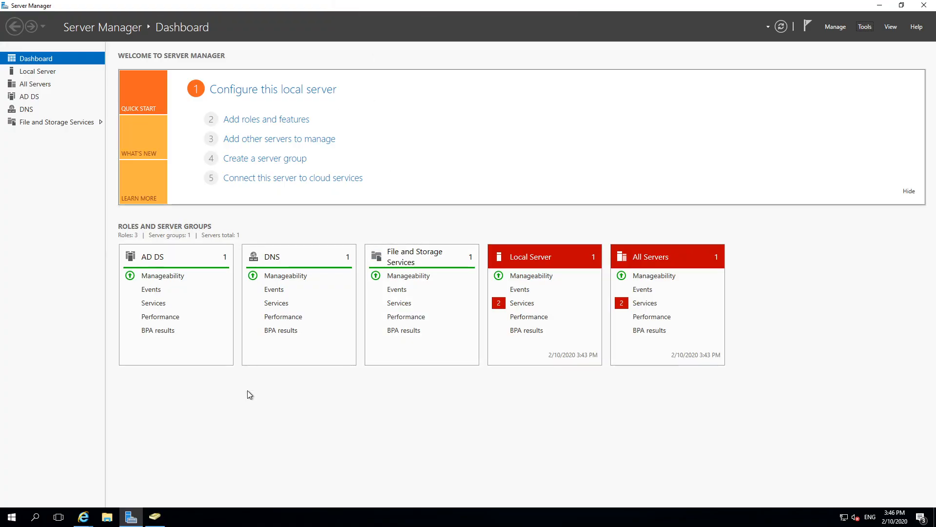
{"action": "left_click", "coordinate": [85, 519]}
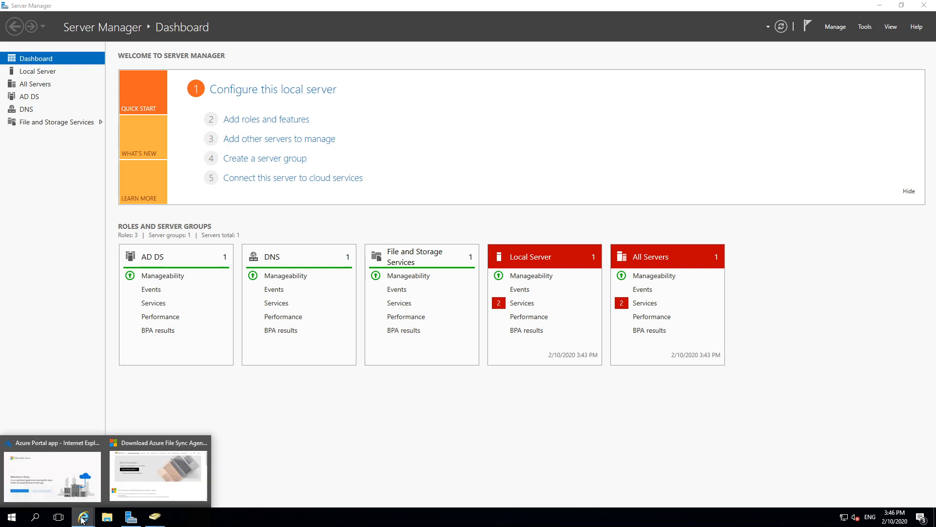
{"action": "left_click", "coordinate": [82, 481]}
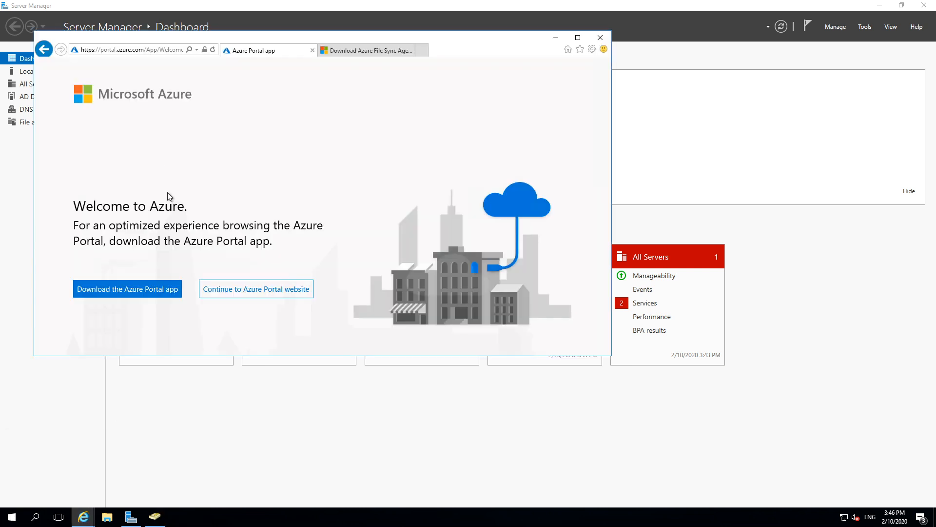
{"action": "left_click", "coordinate": [154, 516]}
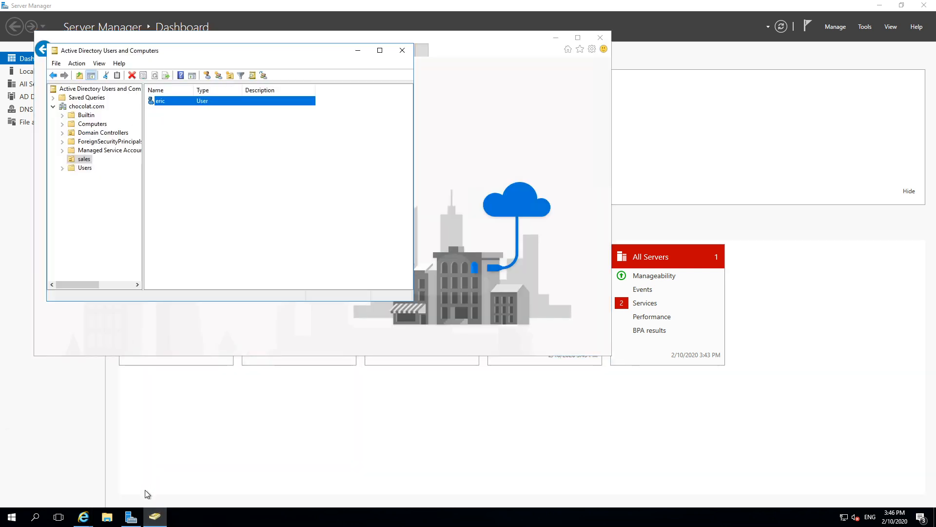
Step: Open the Downloads folder in File Explorer, minimize it, and return to the Azure Portal browser
{"action": "left_click", "coordinate": [107, 517]}
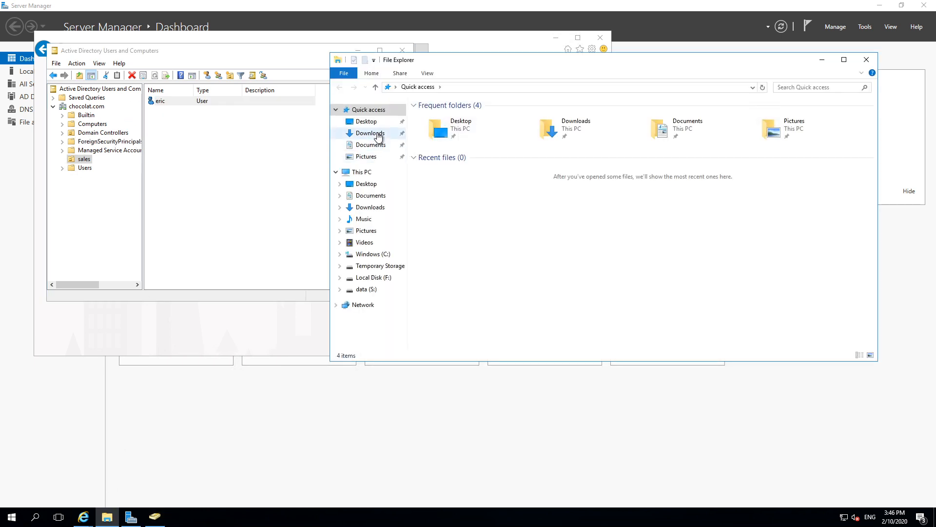
{"action": "left_click", "coordinate": [371, 134]}
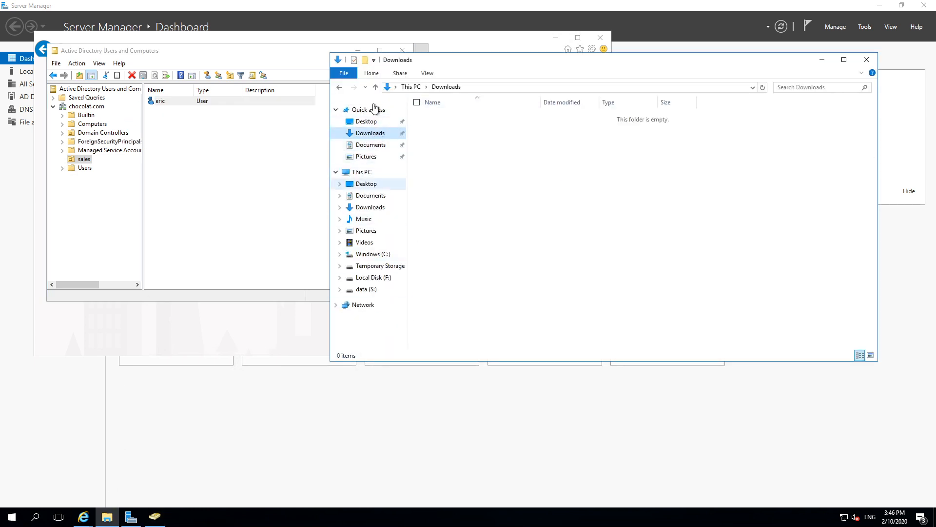
{"action": "left_click", "coordinate": [822, 60]}
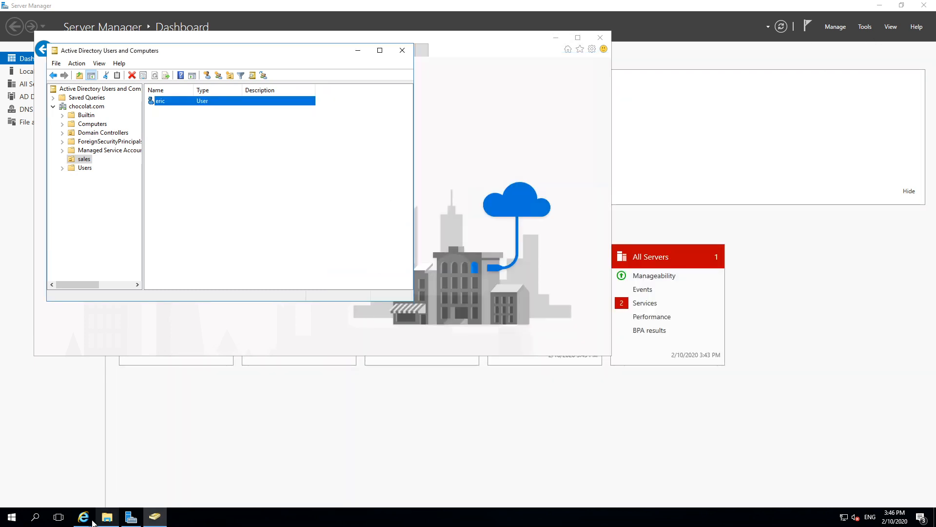
{"action": "mouse_move", "coordinate": [93, 522]}
{"action": "left_click", "coordinate": [93, 468]}
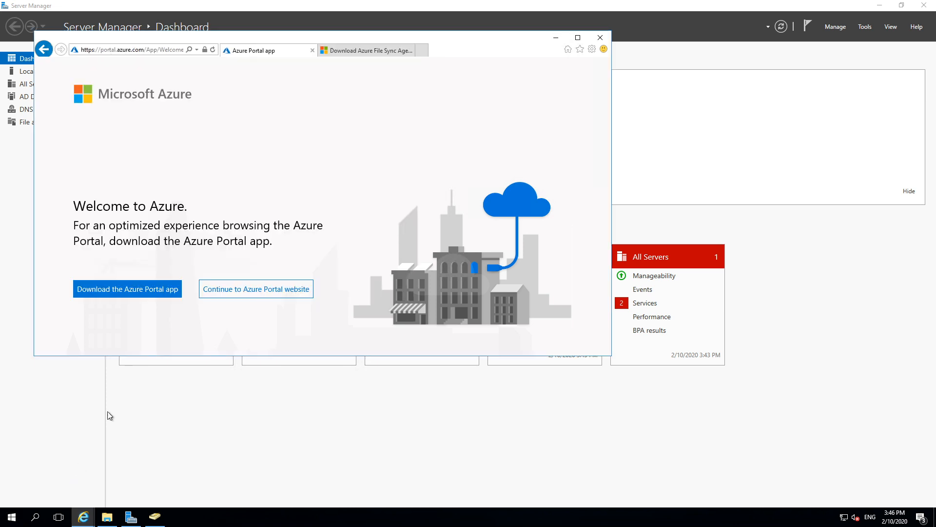
Step: Load google.fr in the browser and shift the window right to uncover ADUC
{"action": "left_click", "coordinate": [156, 53]}
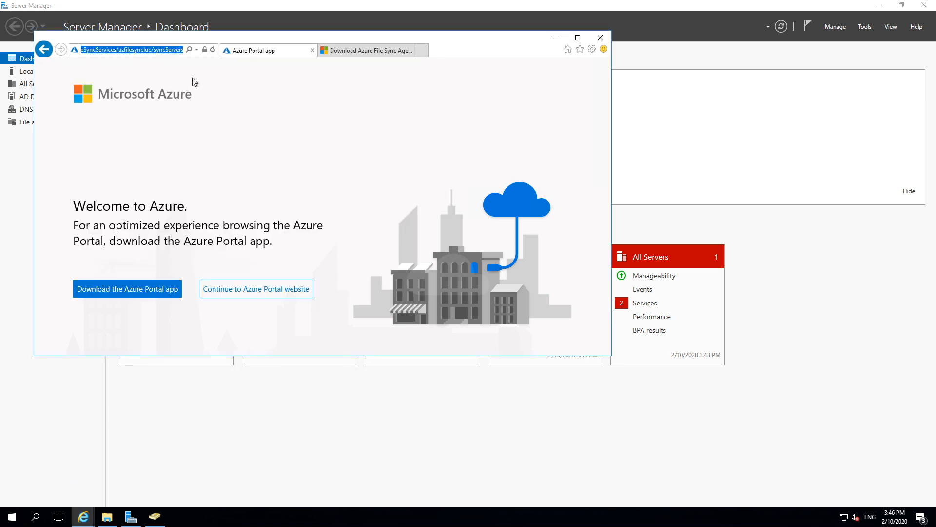
{"action": "type", "text": "google.fr/"}
{"action": "key", "text": "Return"}
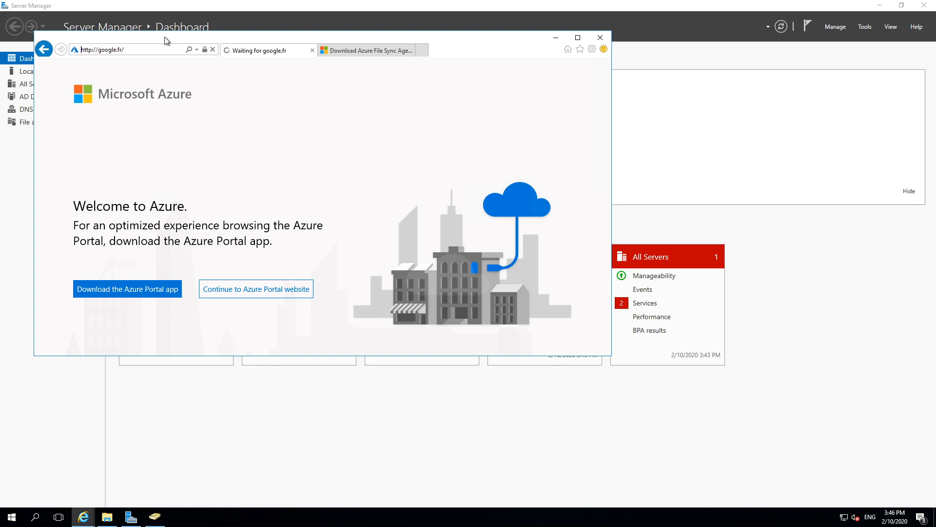
{"action": "left_click_drag", "start_coordinate": [478, 34], "coordinate": [564, 31]}
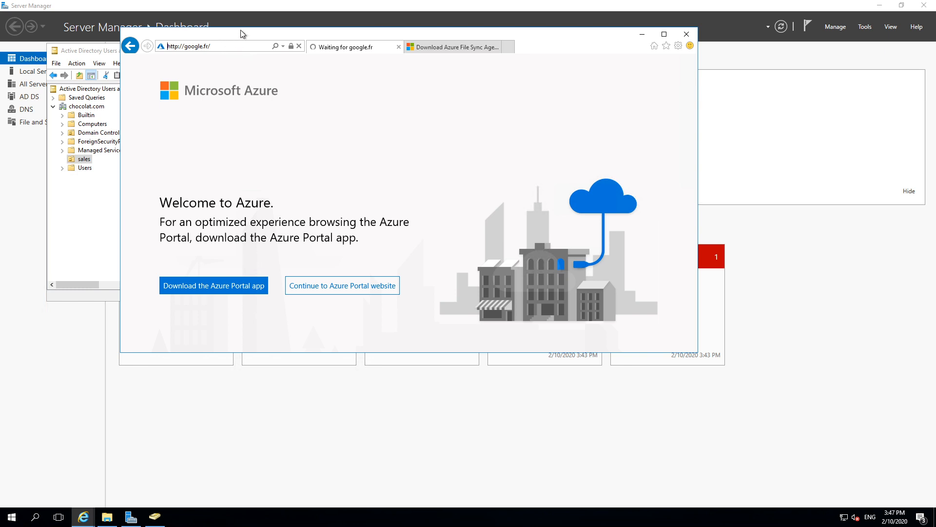
Step: Reload google.fr, then cancel the run-or-save prompt on the Azure File Sync Agent tab
{"action": "left_click", "coordinate": [232, 49]}
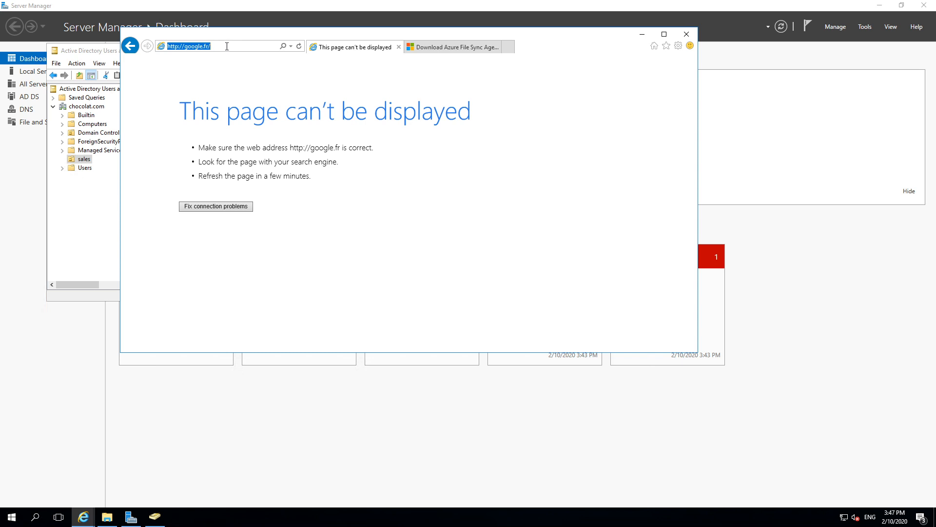
{"action": "type", "text": "google.fr"}
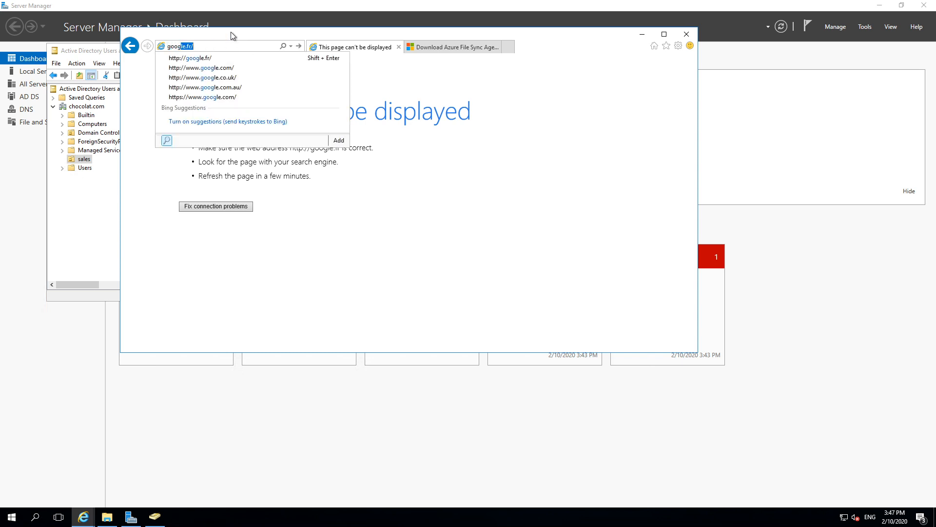
{"action": "key", "text": "Return"}
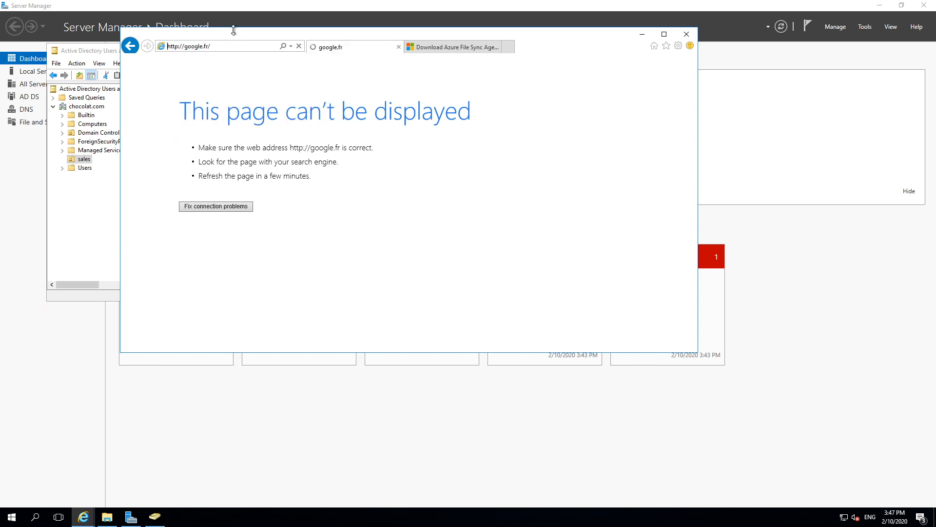
{"action": "left_click", "coordinate": [463, 47]}
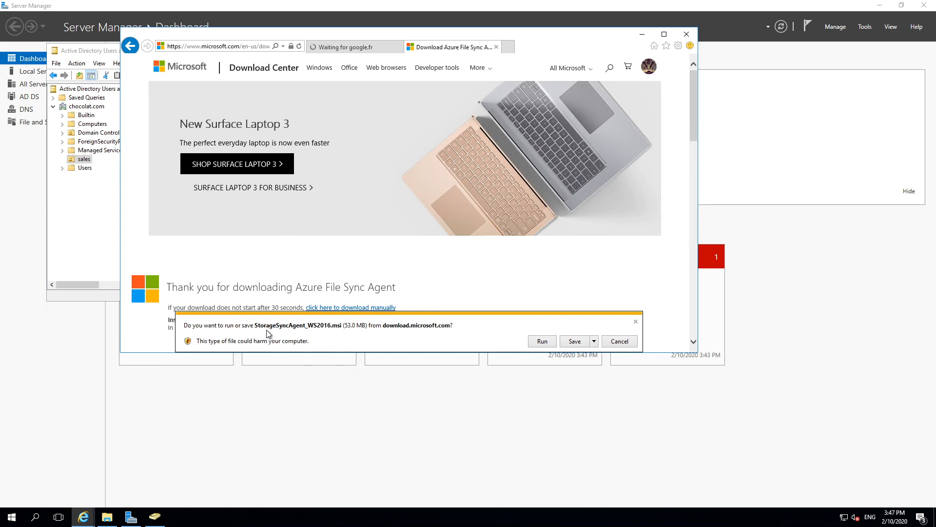
{"action": "left_click", "coordinate": [622, 344]}
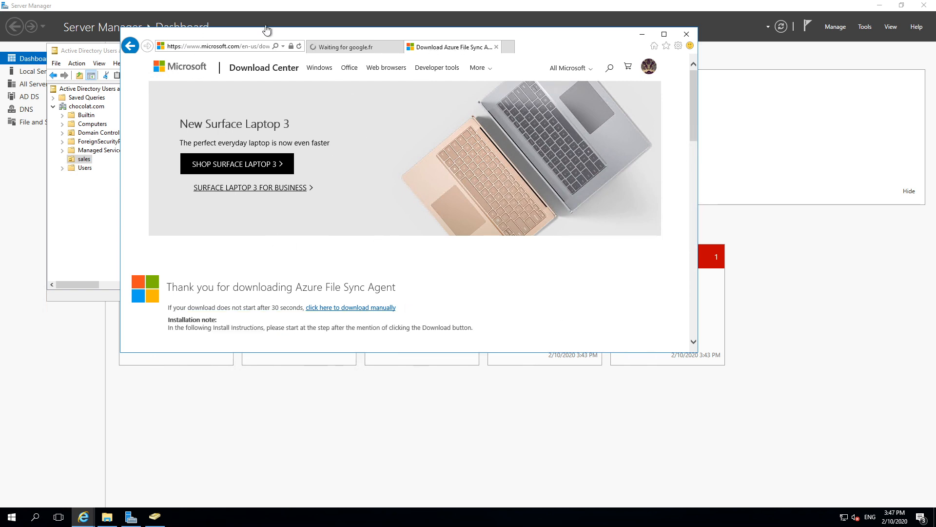
Step: In a new tab, search Google for 'azure ad connect download'
{"action": "left_click", "coordinate": [507, 48]}
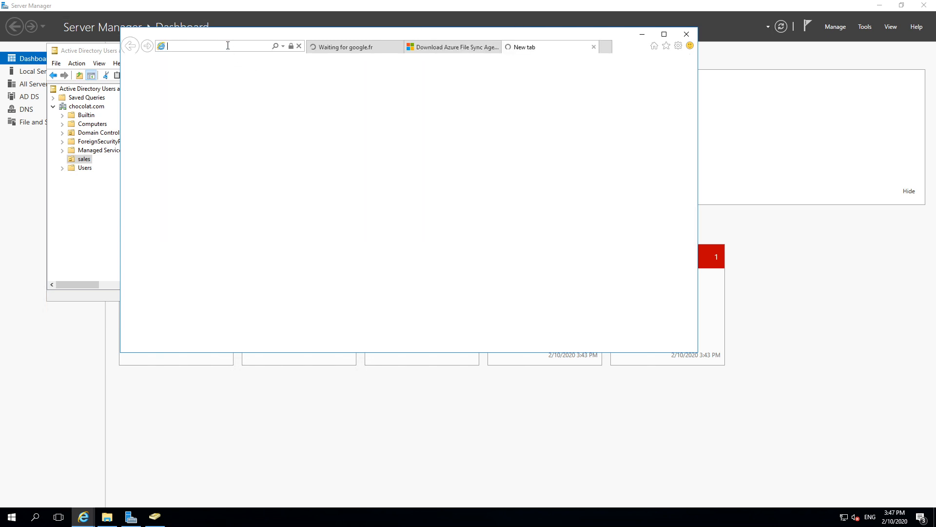
{"action": "type", "text": "google.fr/"}
{"action": "key", "text": "Return"}
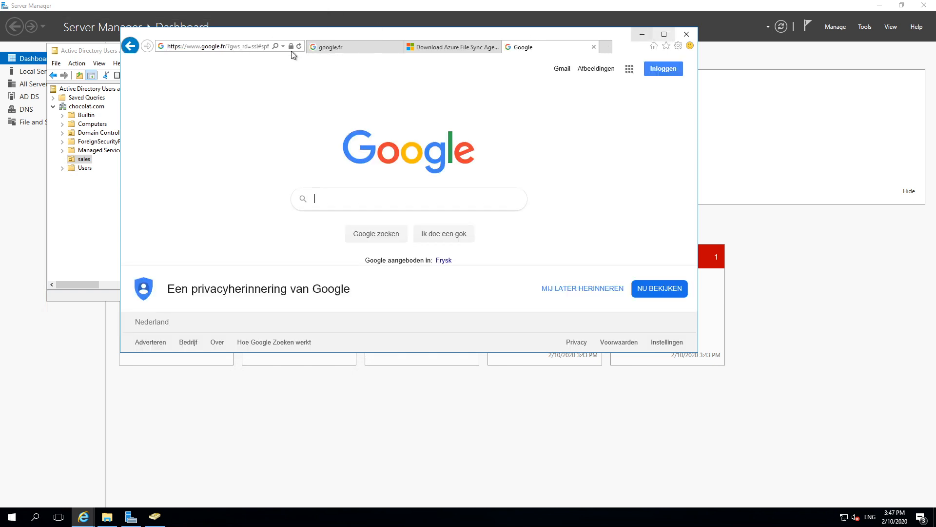
{"action": "type", "text": "az"}
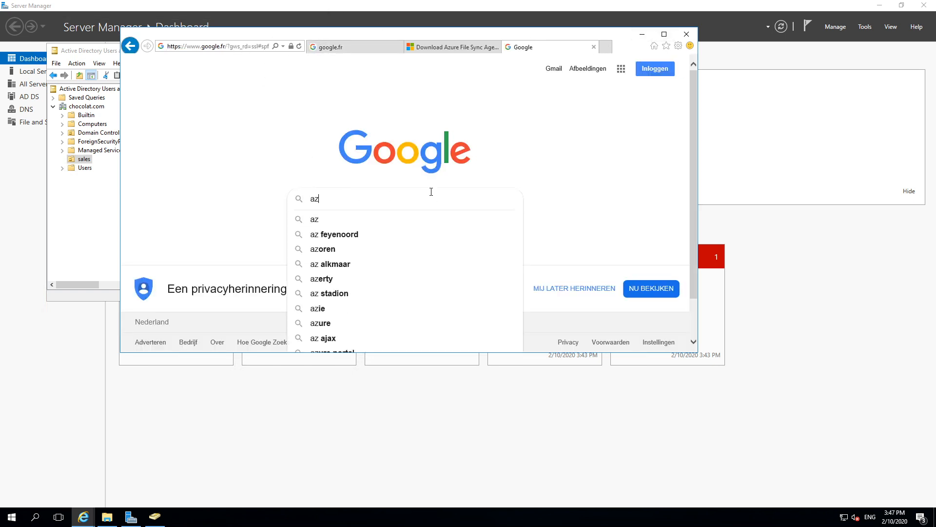
{"action": "type", "text": "ure ad "}
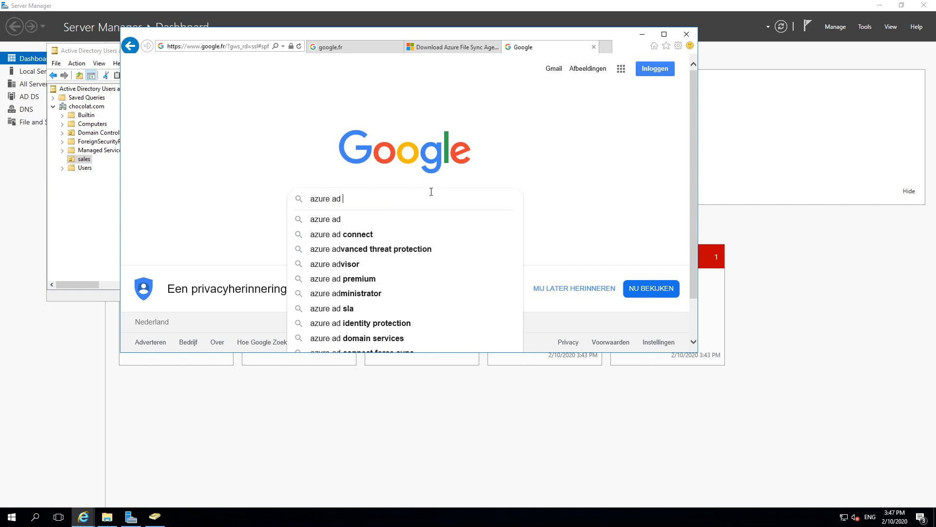
{"action": "type", "text": "connect do"}
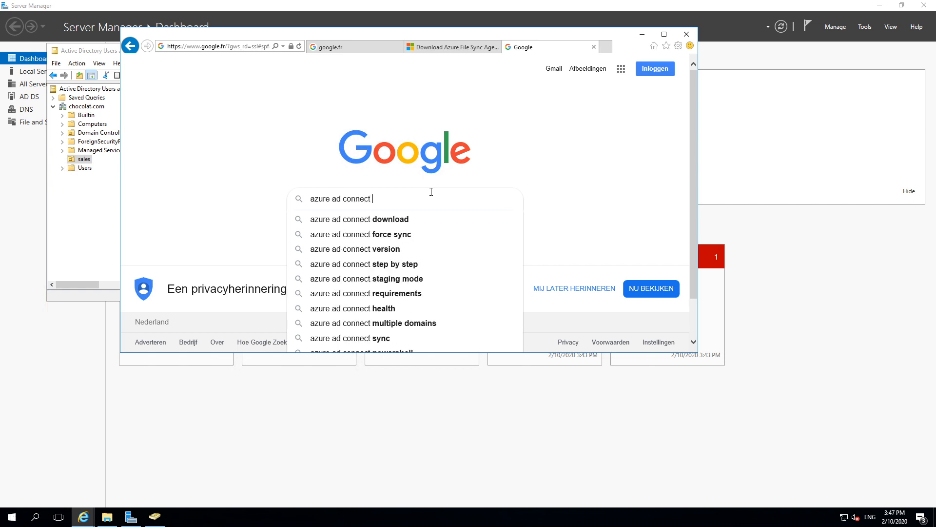
{"action": "left_click", "coordinate": [365, 222]}
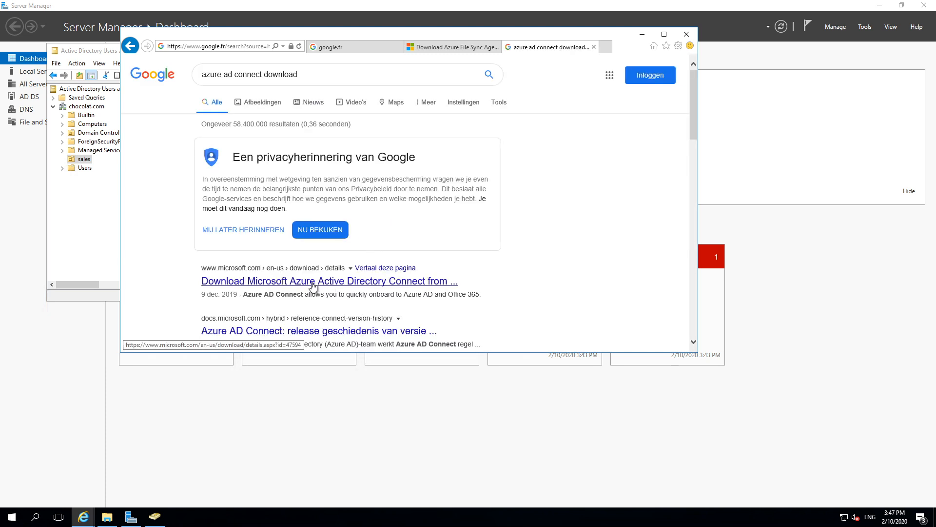
Step: Download AzureADConnect.msi (91.1 MB) from Microsoft's page and expand the Save options
{"action": "left_click", "coordinate": [313, 285]}
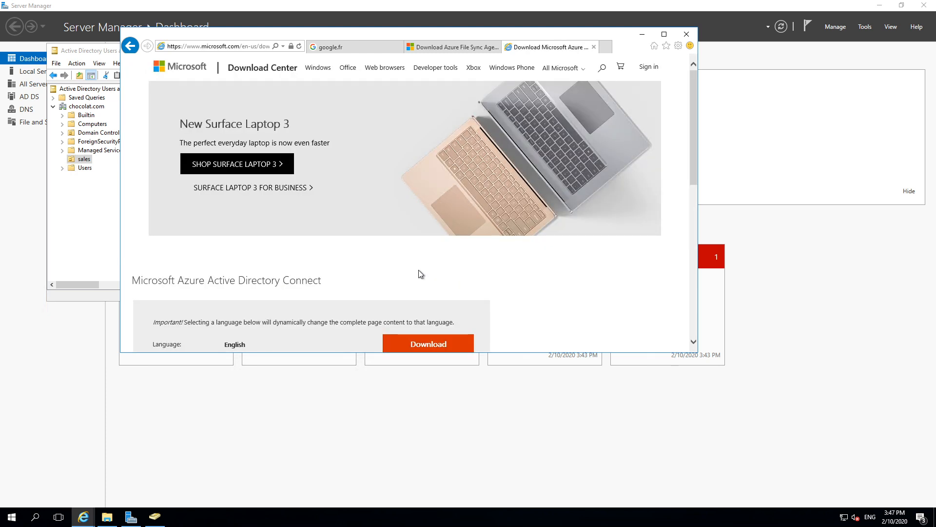
{"action": "scroll", "coordinate": [293, 220], "scroll_direction": "down", "scroll_amount": 2}
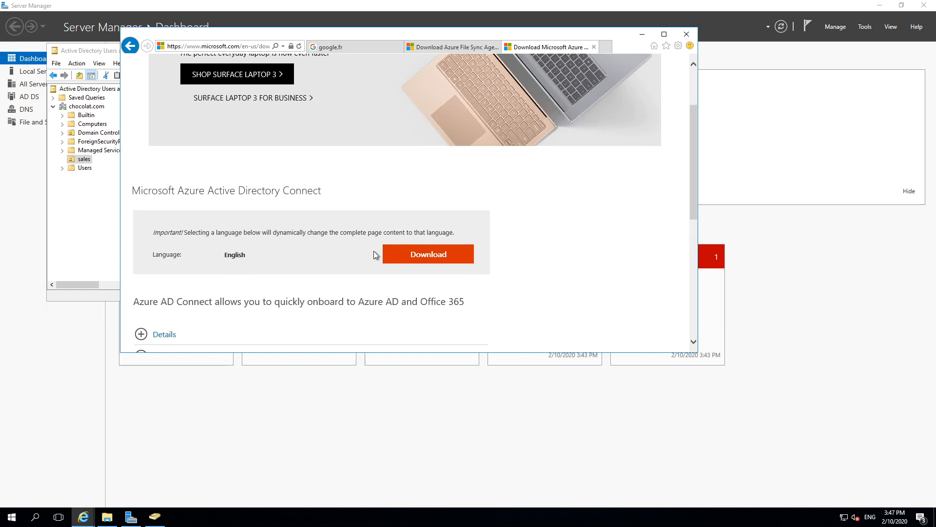
{"action": "left_click", "coordinate": [425, 254]}
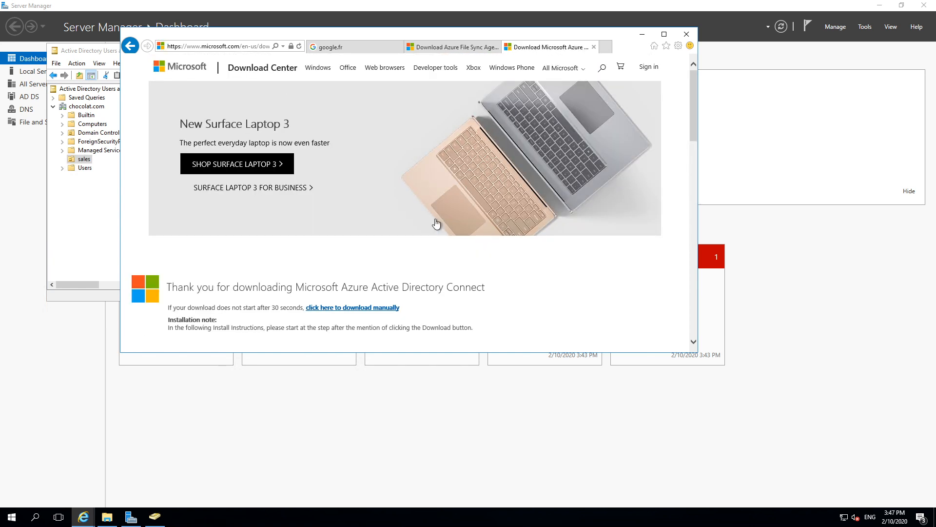
{"action": "left_click", "coordinate": [594, 342]}
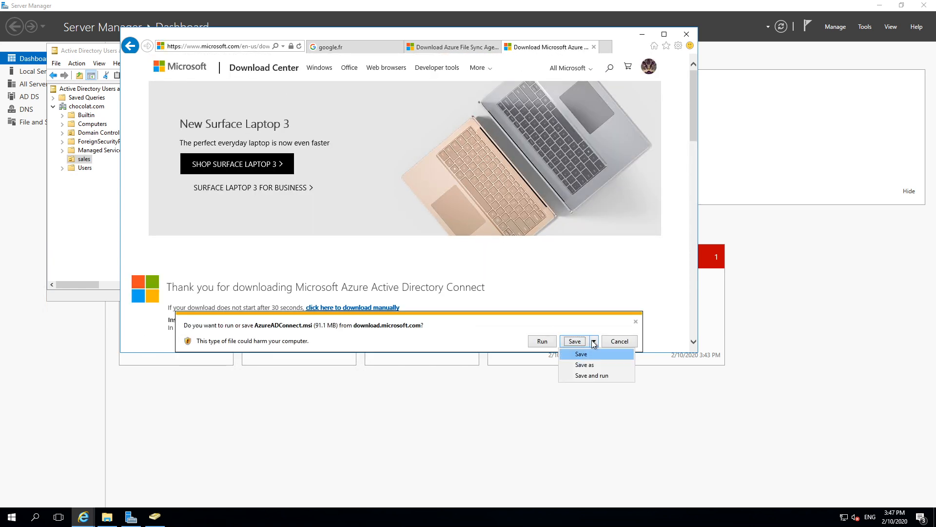
Step: Save AzureADConnect.msi into the Downloads folder using Save as
{"action": "left_click", "coordinate": [584, 365]}
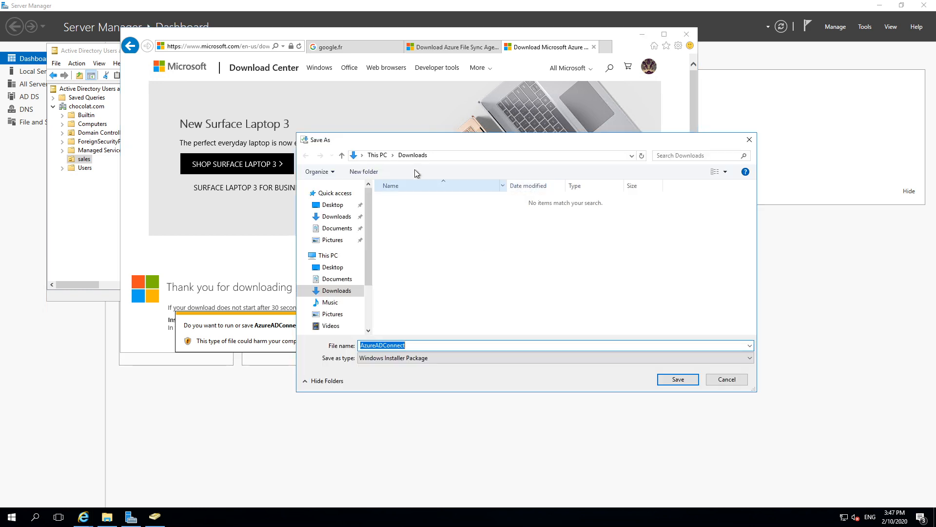
{"action": "left_click", "coordinate": [678, 381]}
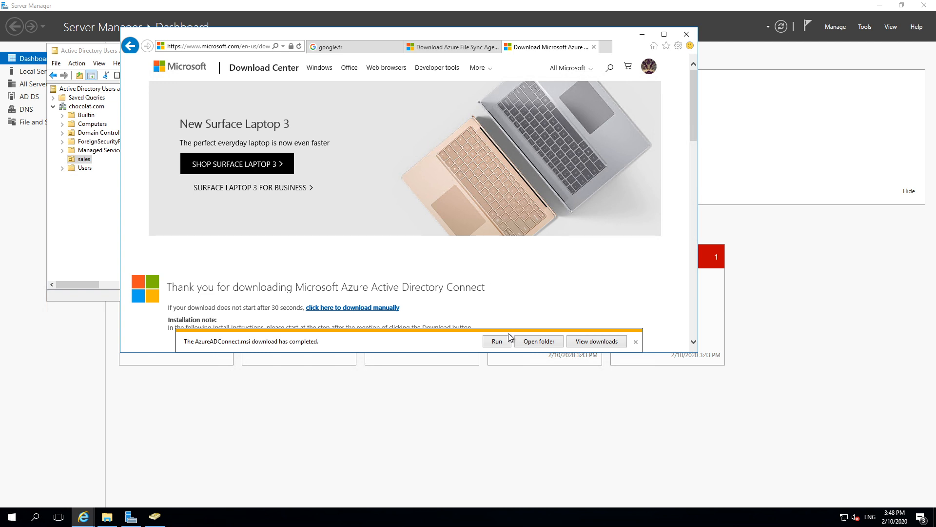
Step: Run AzureADConnect.msi, move its setup window aside, and close Internet Explorer
{"action": "left_click", "coordinate": [500, 343]}
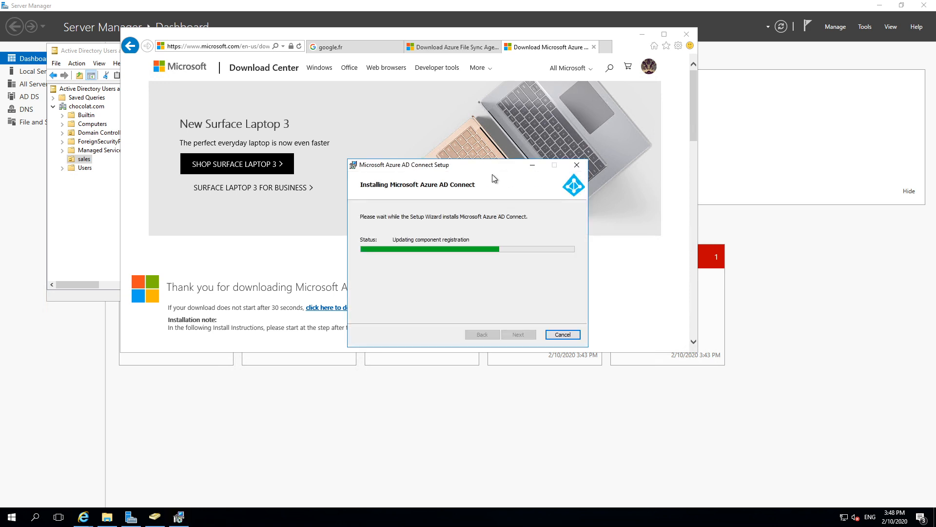
{"action": "left_click_drag", "start_coordinate": [461, 171], "coordinate": [408, 155]}
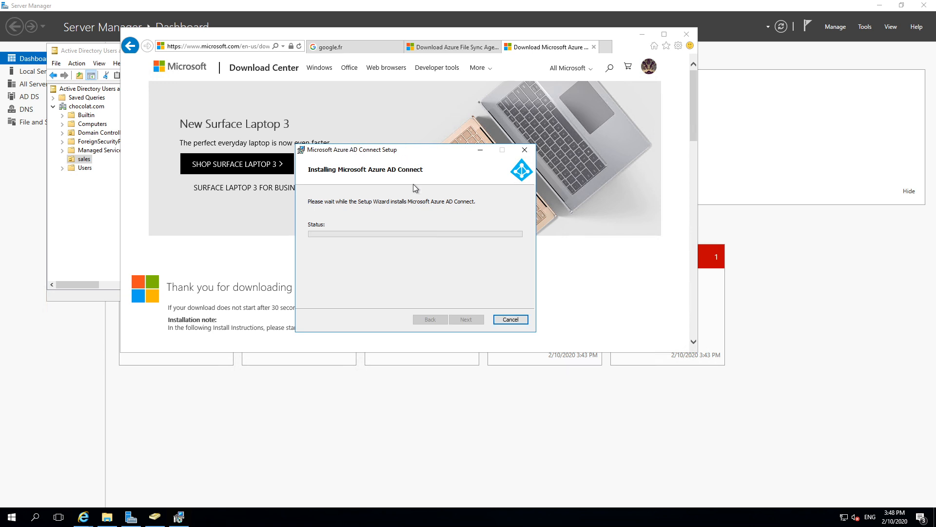
{"action": "left_click", "coordinate": [686, 35]}
Step: Close all Internet Explorer tabs and minimize Active Directory Users and Computers
{"action": "key", "text": "Return"}
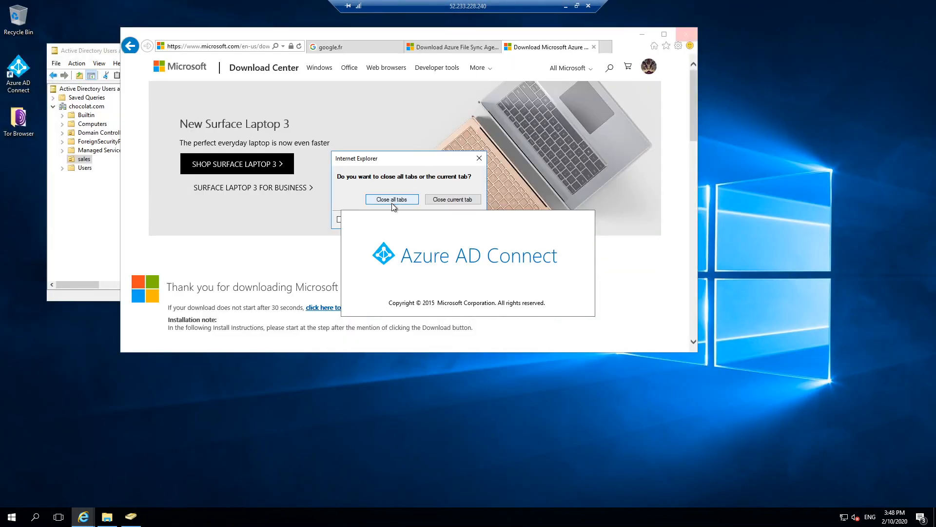
{"action": "left_click", "coordinate": [392, 201]}
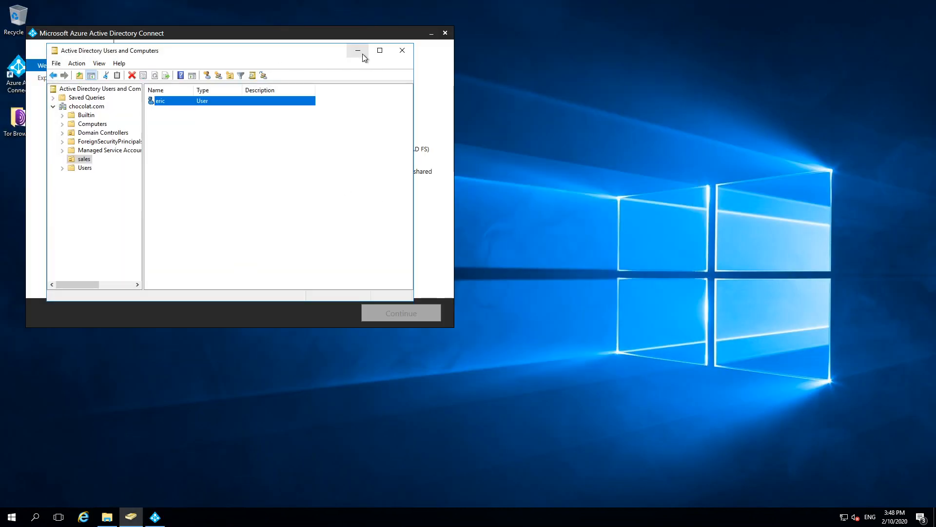
{"action": "left_click", "coordinate": [362, 53]}
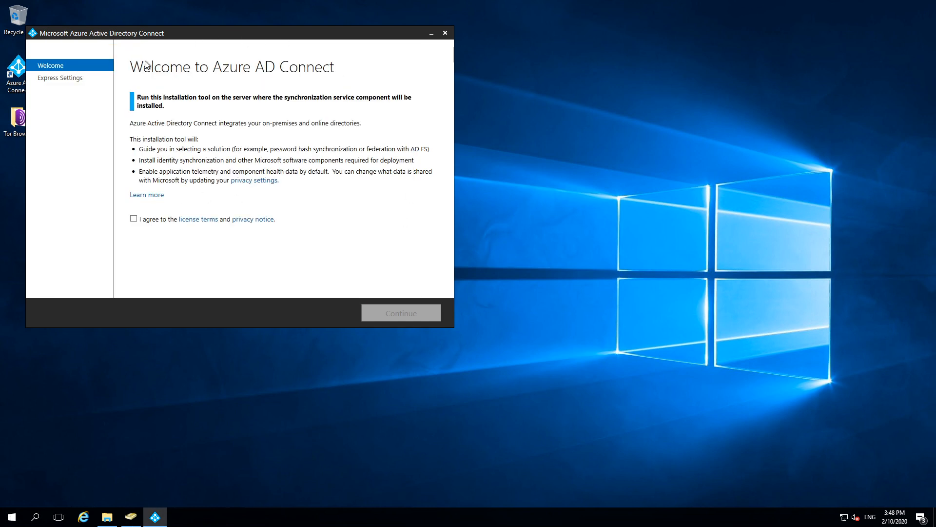
Step: Accept the Azure AD Connect licence terms and choose Customize instead of express settings
{"action": "left_click", "coordinate": [133, 219]}
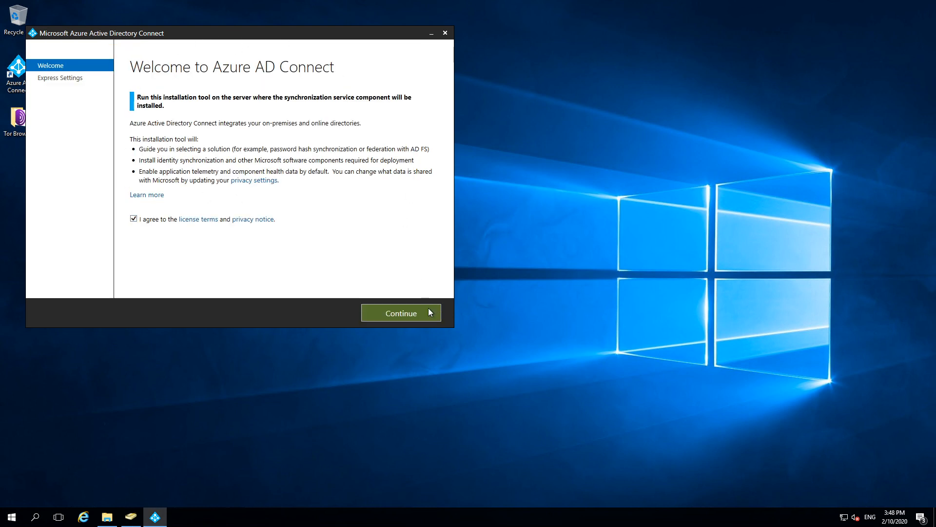
{"action": "left_click", "coordinate": [399, 313]}
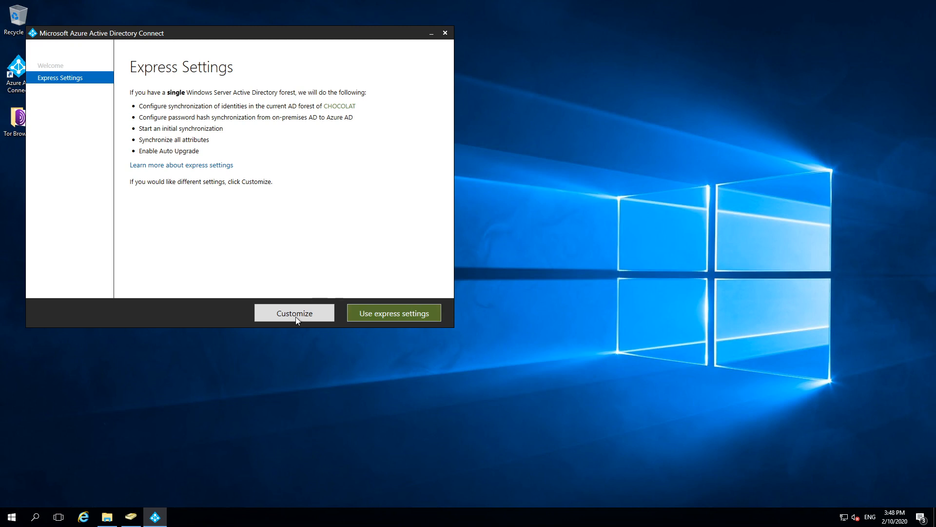
{"action": "left_click", "coordinate": [384, 310]}
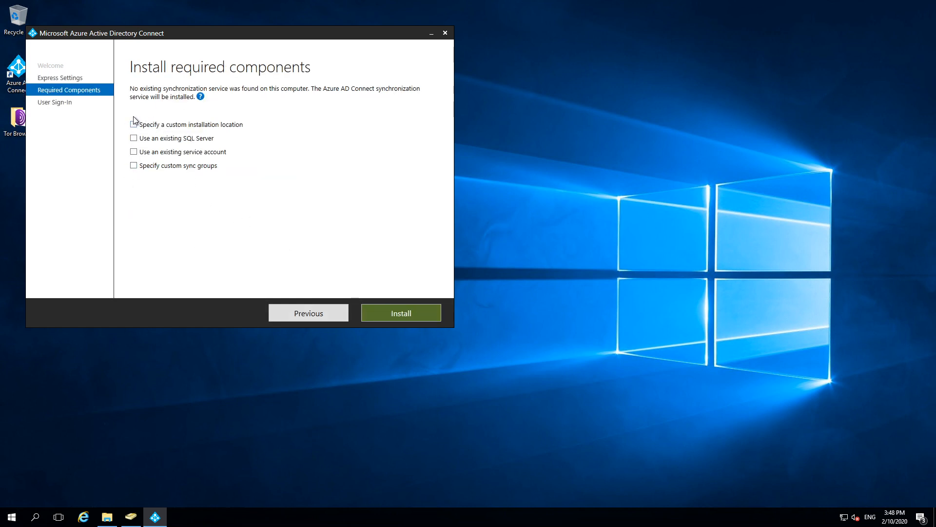
Step: Keep the default installation location and install the required components
{"action": "left_click", "coordinate": [134, 125]}
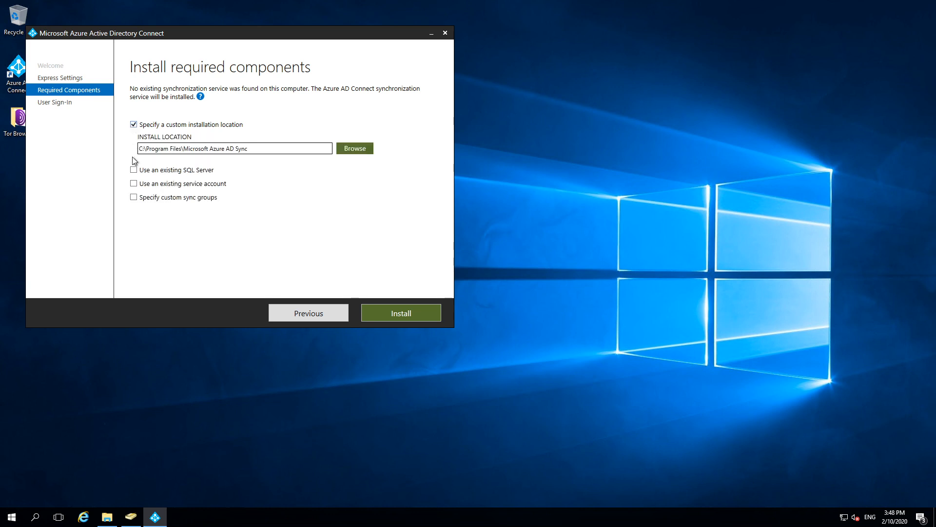
{"action": "left_click", "coordinate": [135, 125]}
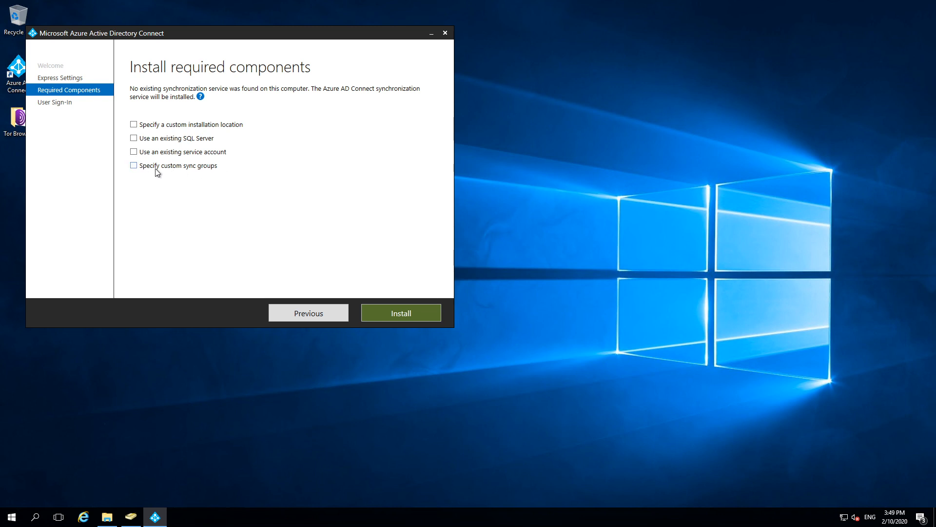
{"action": "left_click", "coordinate": [402, 310]}
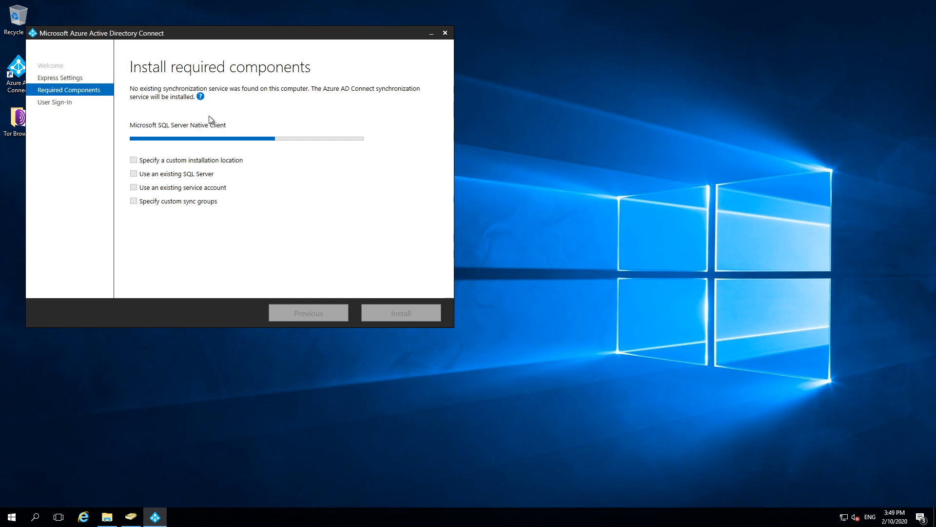
Step: Minimize the remote session and open the Chocolat directory, signing in with the first account
{"action": "mouse_move", "coordinate": [567, 9]}
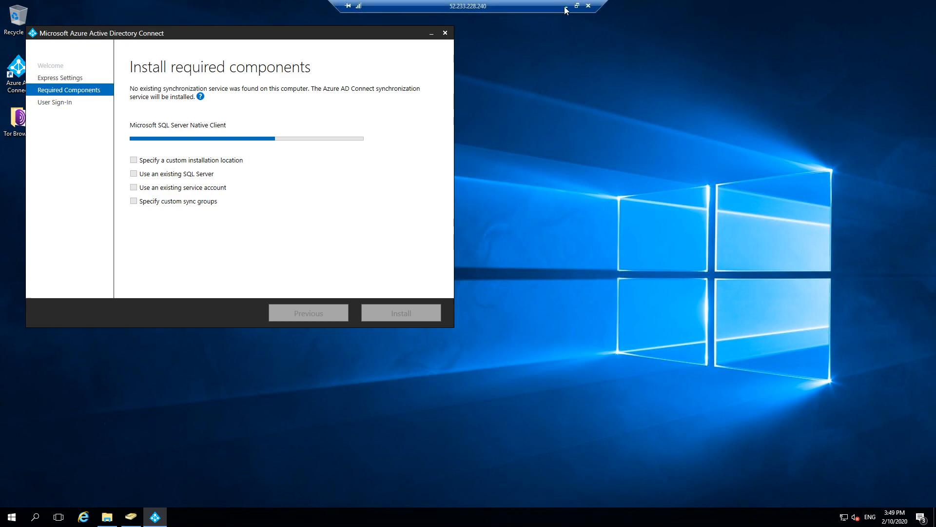
{"action": "left_click", "coordinate": [566, 7]}
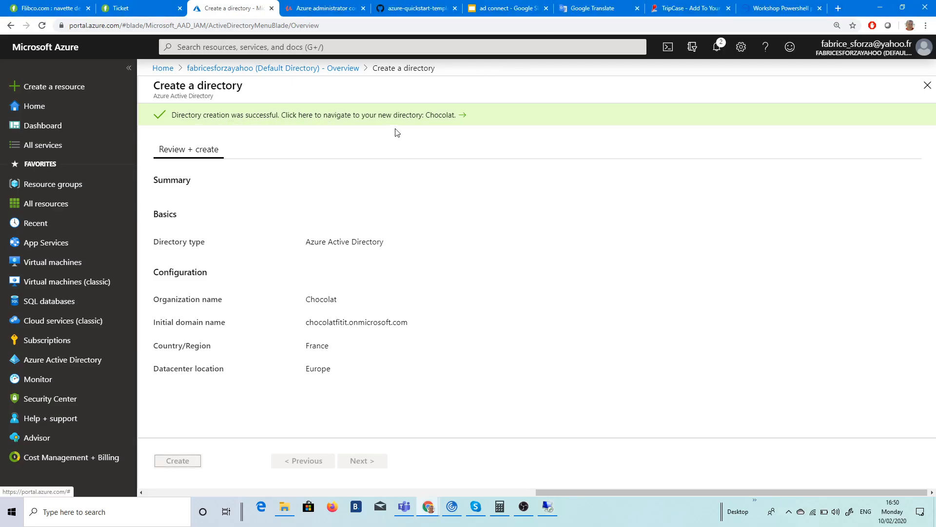
{"action": "left_click", "coordinate": [235, 117]}
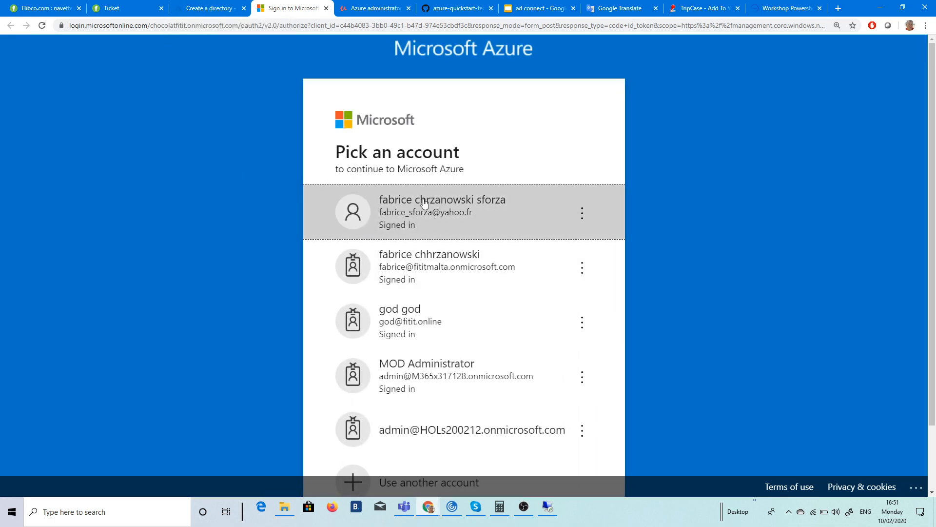
{"action": "left_click", "coordinate": [409, 209]}
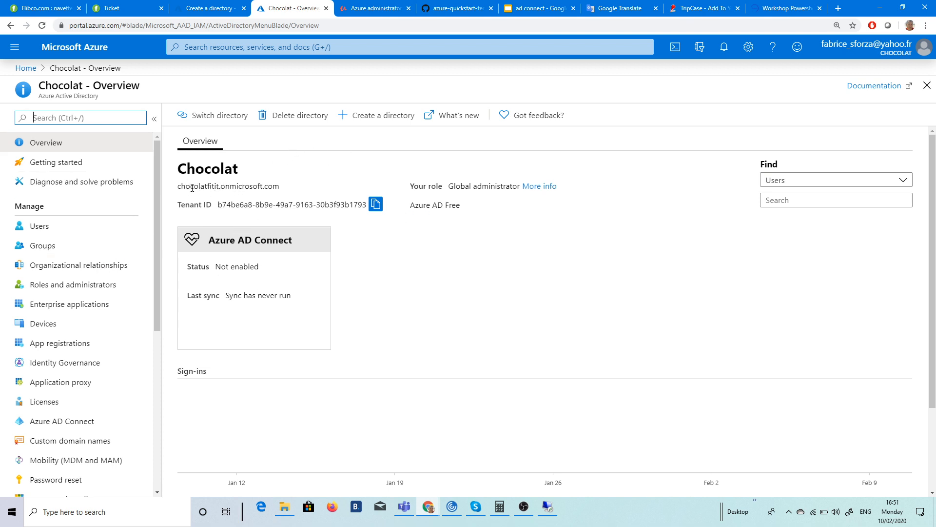
Step: Check the current directory and its onmicrosoft domain, then view Custom domain names
{"action": "left_click_drag", "start_coordinate": [193, 188], "coordinate": [258, 187]}
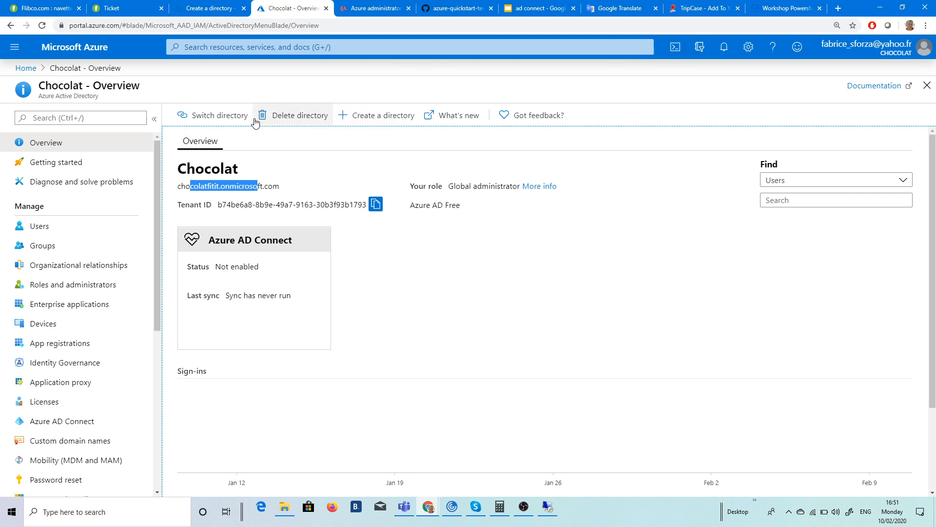
{"action": "left_click", "coordinate": [209, 115]}
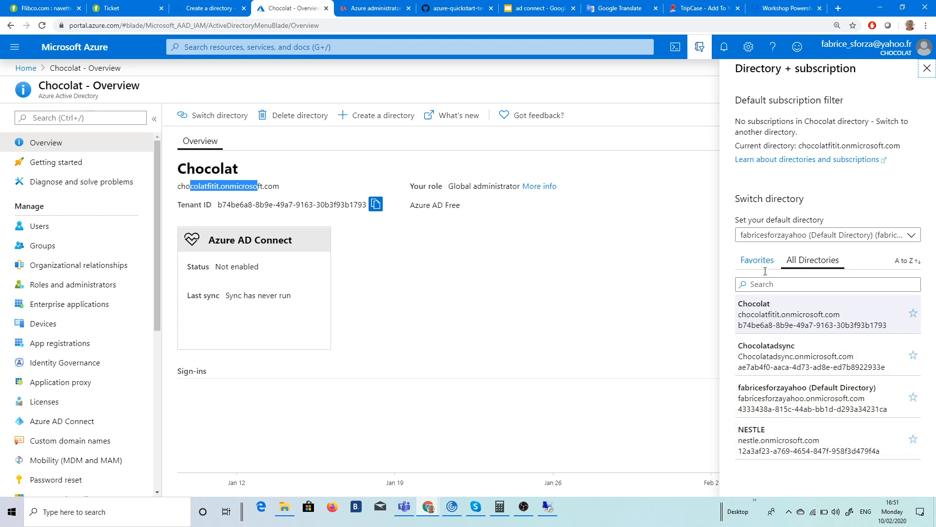
{"action": "left_click", "coordinate": [568, 268]}
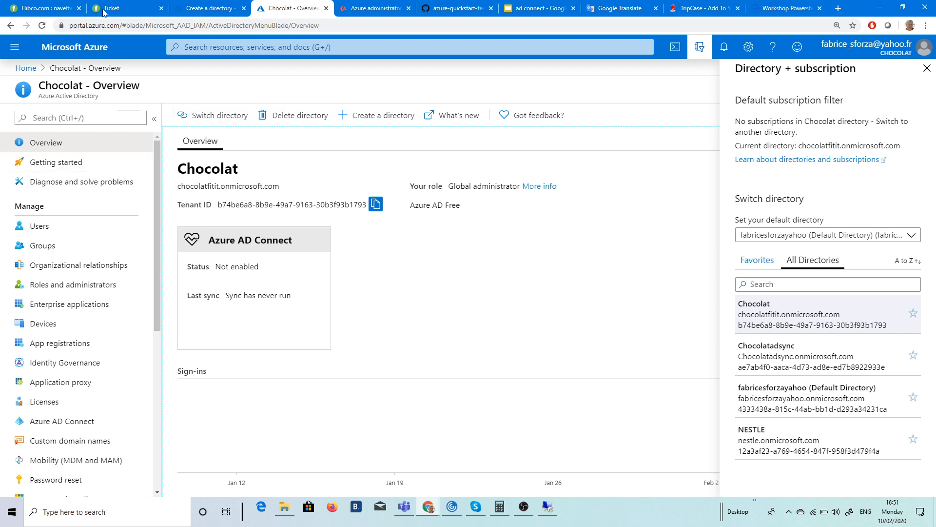
{"action": "left_click_drag", "start_coordinate": [181, 187], "coordinate": [269, 188]}
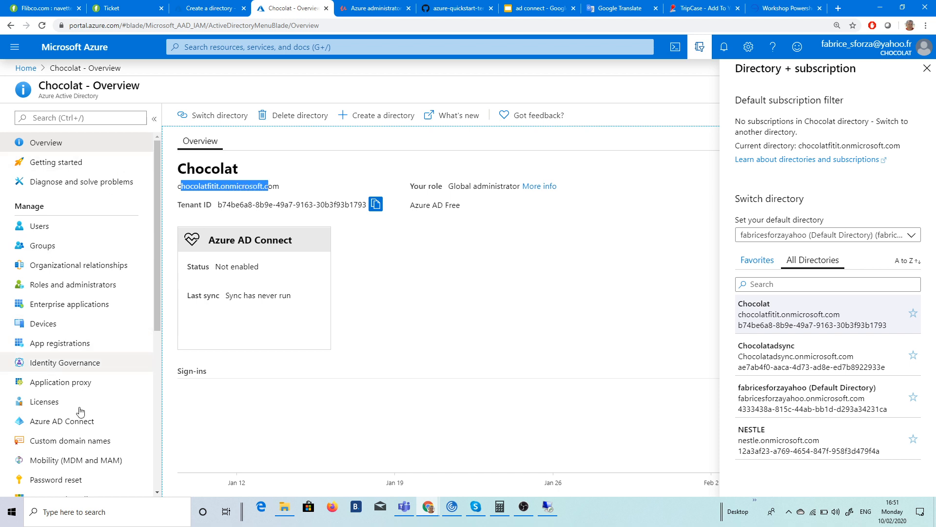
{"action": "left_click", "coordinate": [76, 441]}
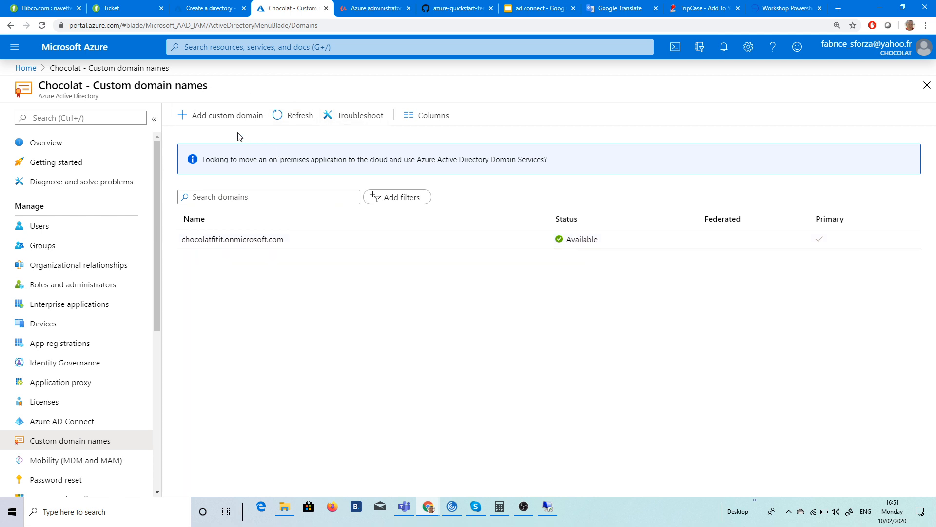
Step: Add chocolat.com as a custom domain, attempt verification, return to the list, and switch to the server
{"action": "left_click", "coordinate": [219, 121]}
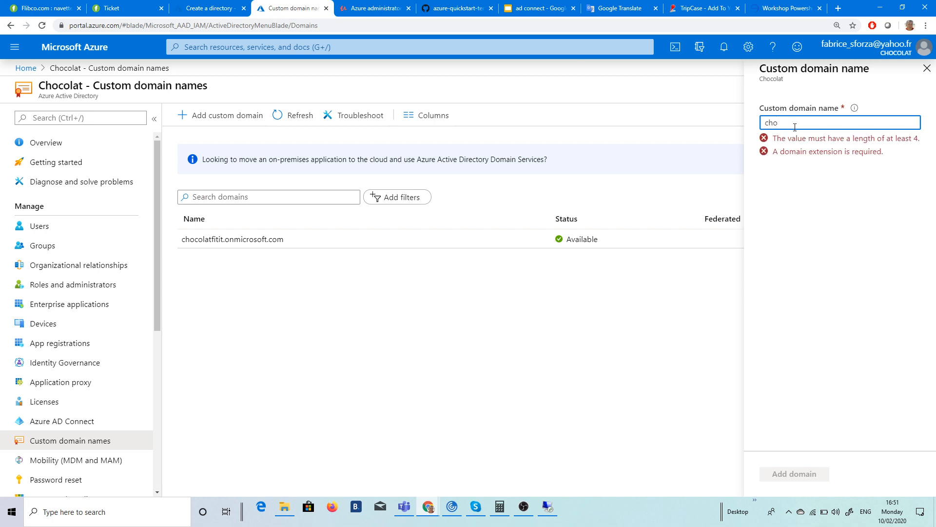
{"action": "type", "text": "chocolat.com"}
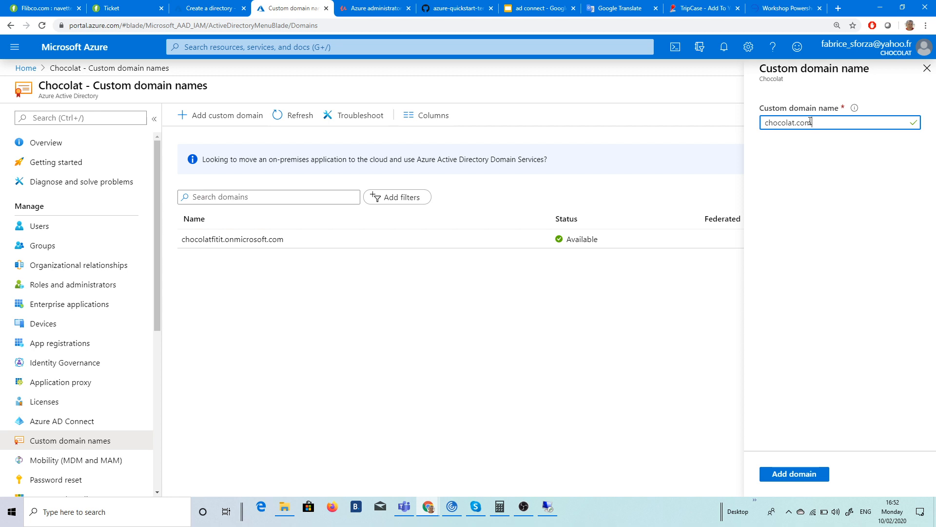
{"action": "left_click", "coordinate": [795, 473]}
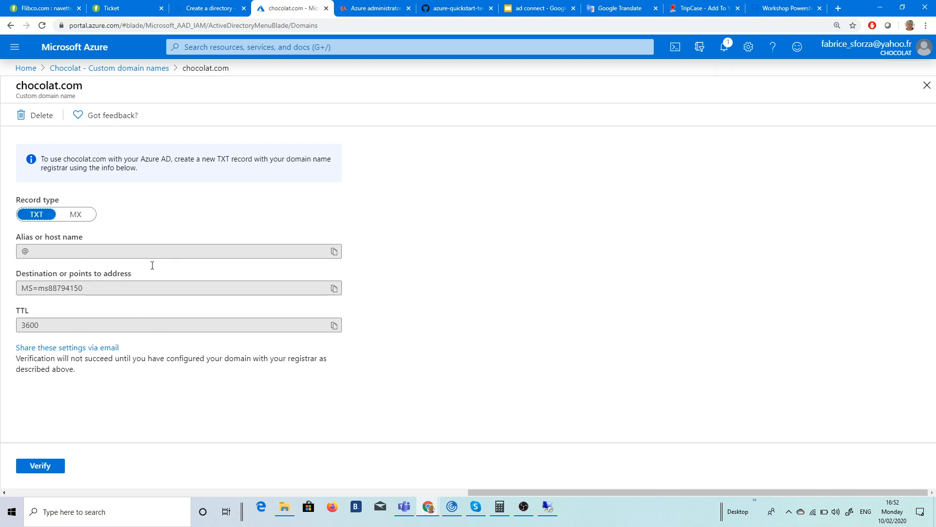
{"action": "left_click", "coordinate": [43, 467]}
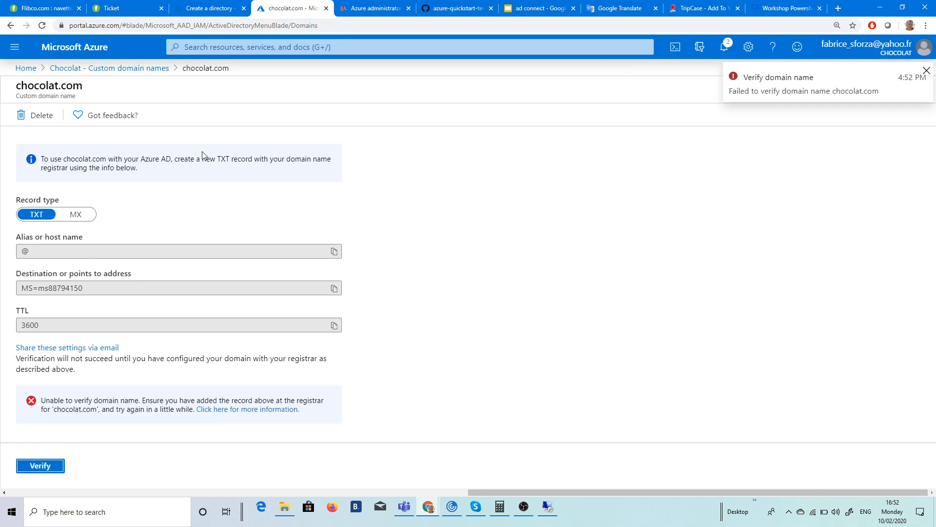
{"action": "left_click", "coordinate": [113, 68]}
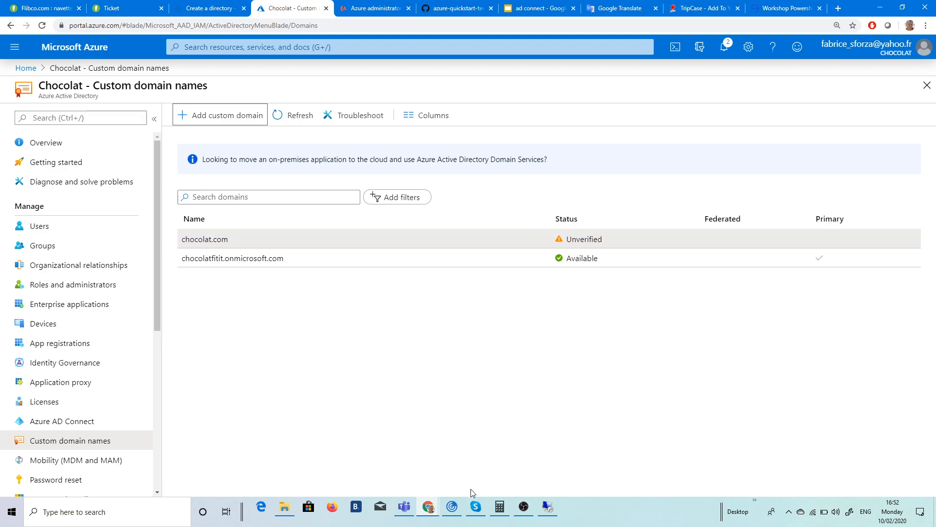
{"action": "left_click", "coordinate": [547, 507]}
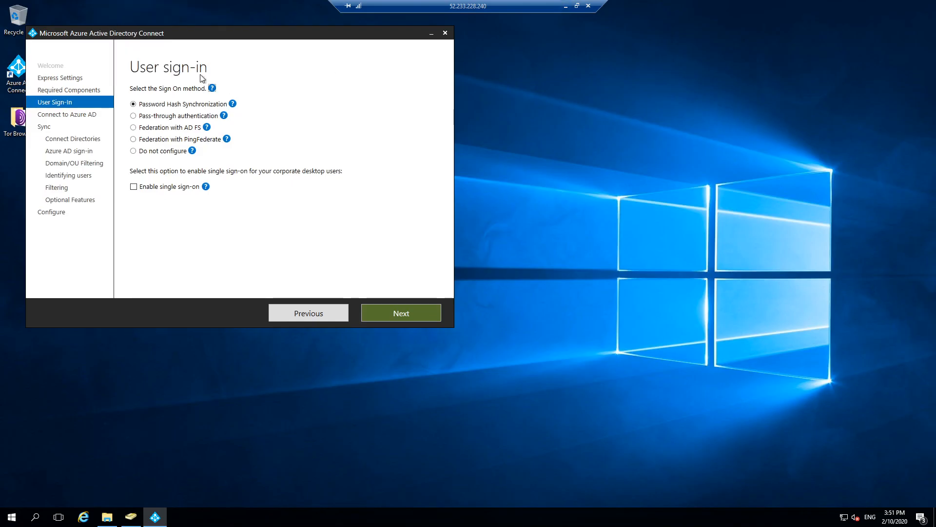
Step: In ADUC, browse the chocolat.com domain's Users container and the sales OU
{"action": "left_click", "coordinate": [138, 518]}
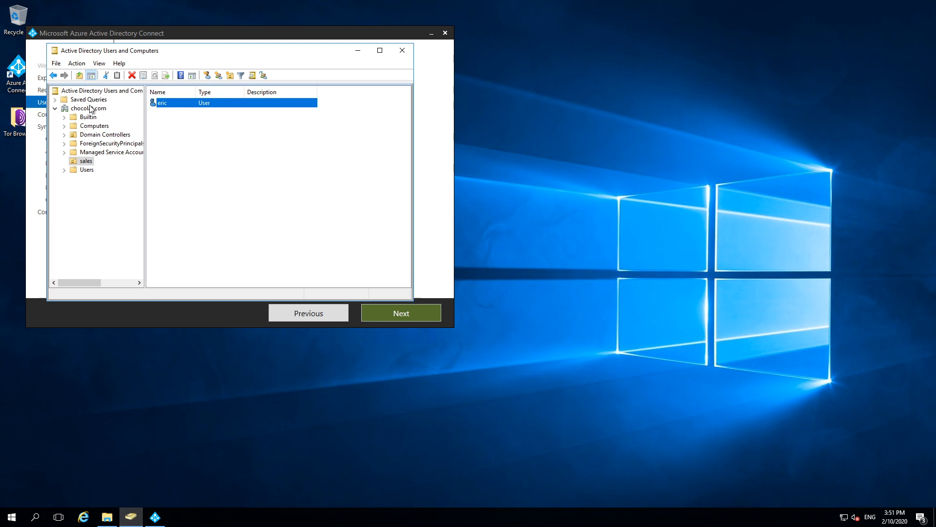
{"action": "left_click", "coordinate": [91, 109]}
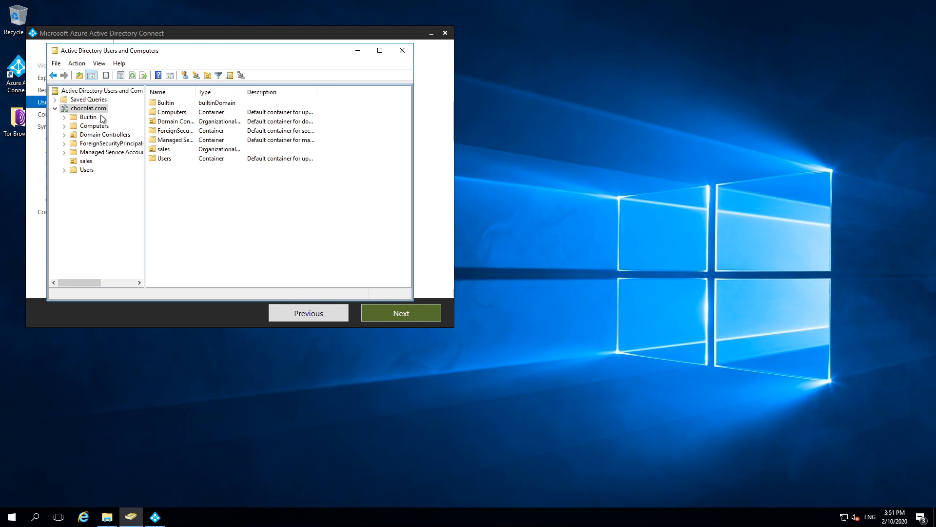
{"action": "left_click", "coordinate": [86, 170]}
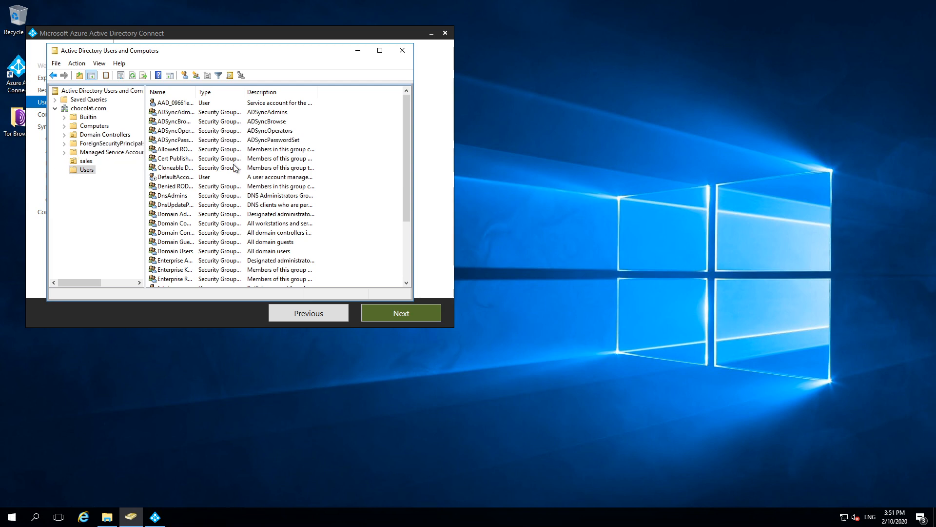
{"action": "scroll", "coordinate": [229, 170], "scroll_direction": "down", "scroll_amount": 3}
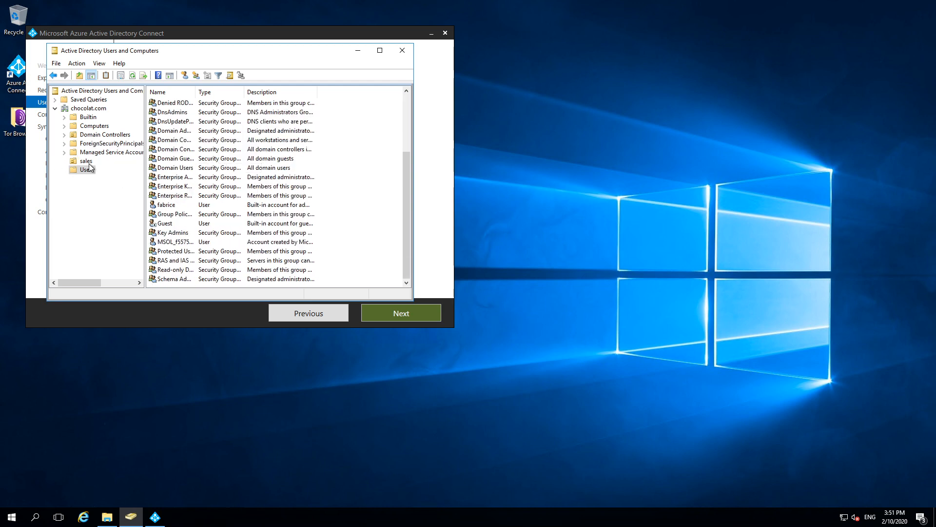
{"action": "left_click", "coordinate": [88, 162]}
{"action": "double_click", "coordinate": [162, 103]}
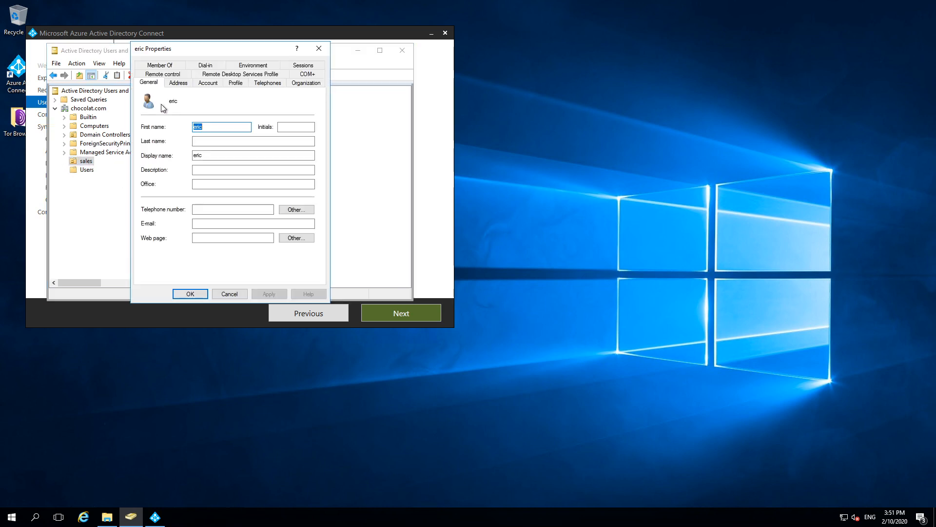
{"action": "left_click", "coordinate": [207, 82]}
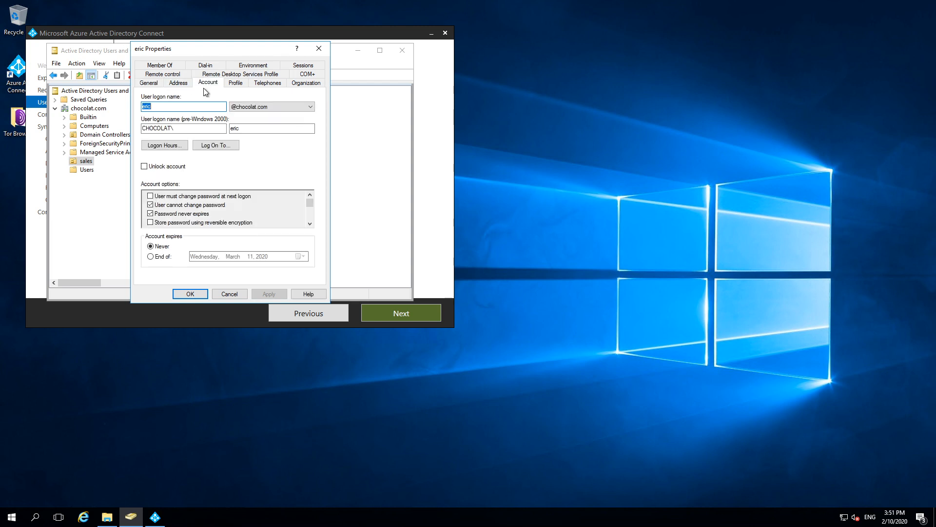
{"action": "left_click", "coordinate": [282, 105]}
{"action": "left_click", "coordinate": [270, 105]}
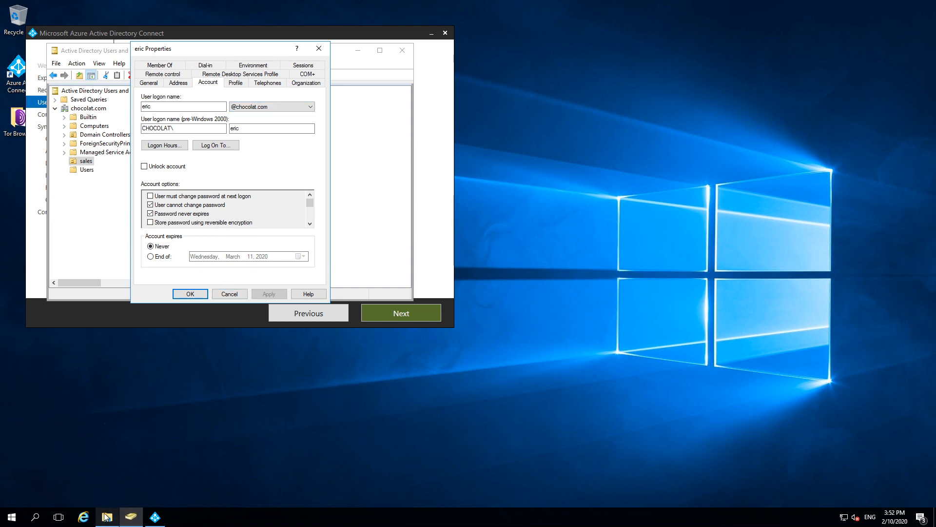
{"action": "left_click", "coordinate": [12, 516]}
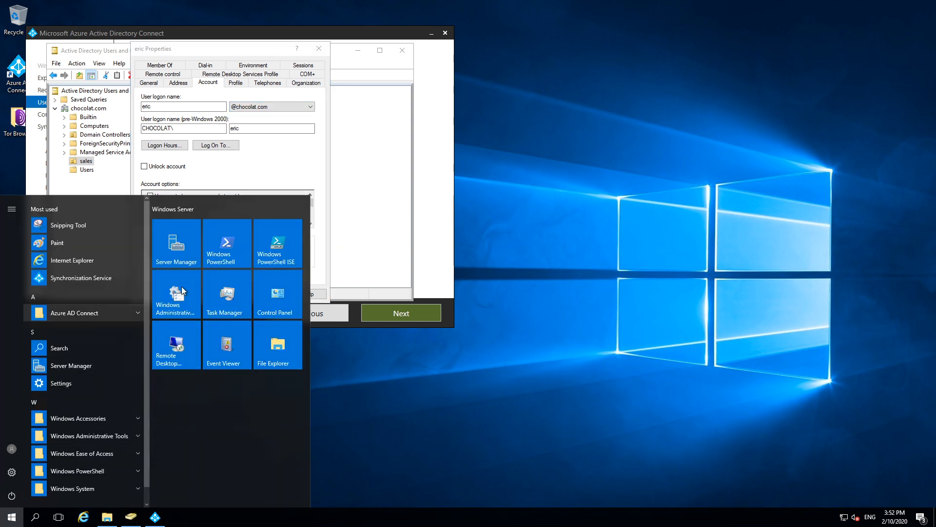
Step: Check the UPN suffixes in Active Directory Domains and Trusts without adding one, then return to the wizard
{"action": "left_click", "coordinate": [192, 253]}
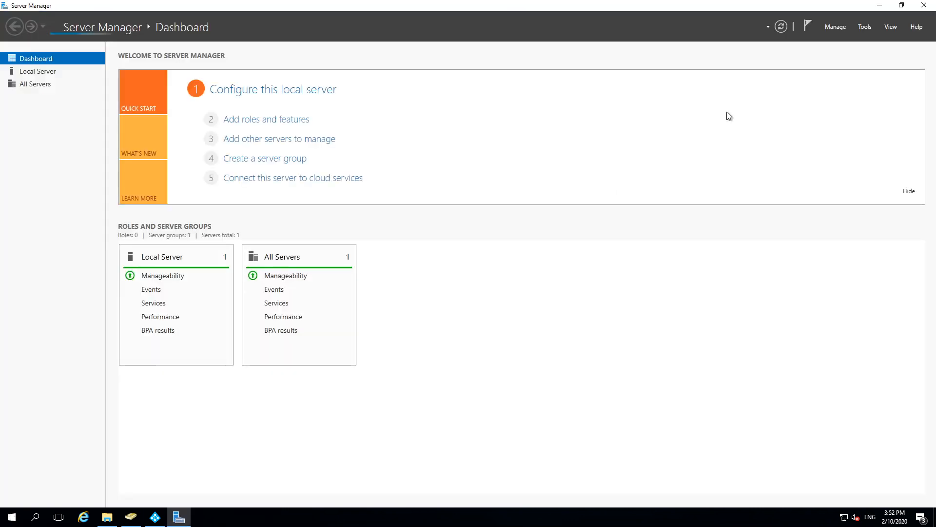
{"action": "left_click", "coordinate": [863, 25]}
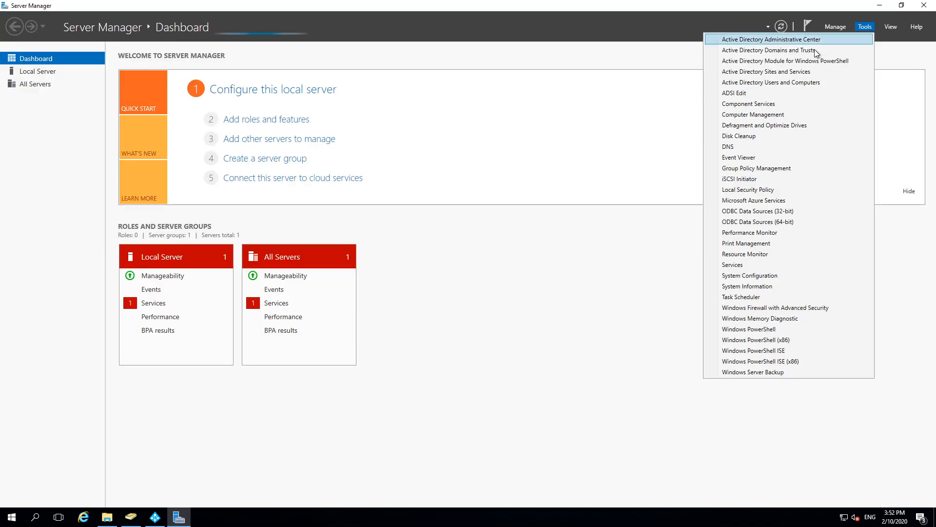
{"action": "left_click", "coordinate": [780, 50]}
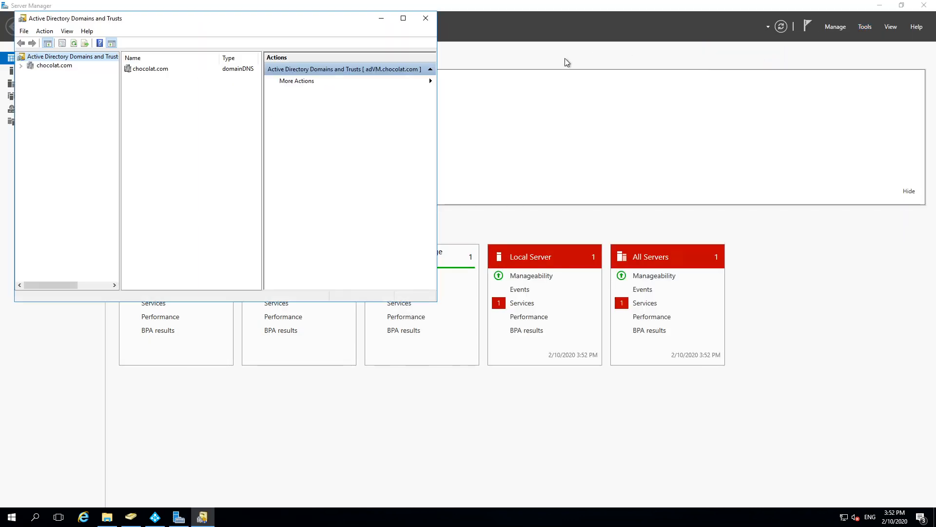
{"action": "right_click", "coordinate": [48, 60]}
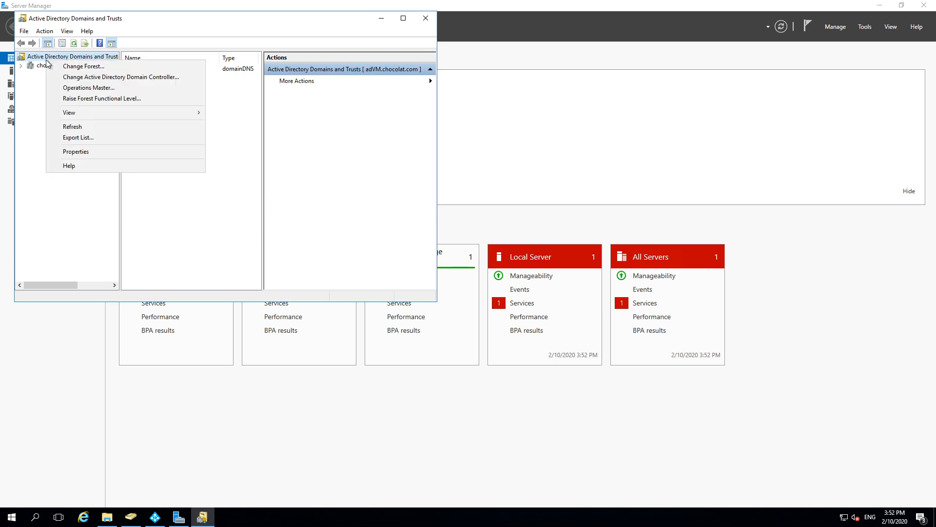
{"action": "left_click", "coordinate": [81, 152]}
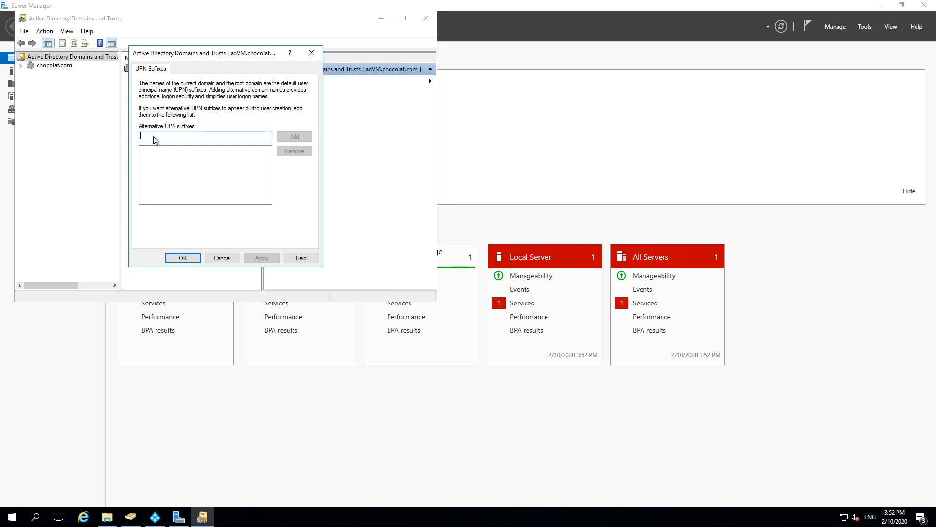
{"action": "left_click", "coordinate": [233, 257]}
{"action": "left_click", "coordinate": [426, 20]}
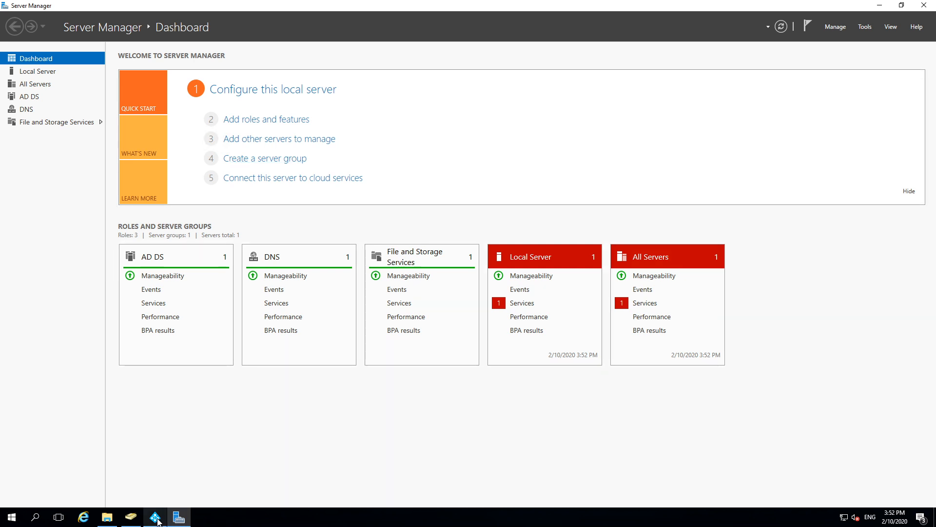
{"action": "left_click", "coordinate": [155, 516]}
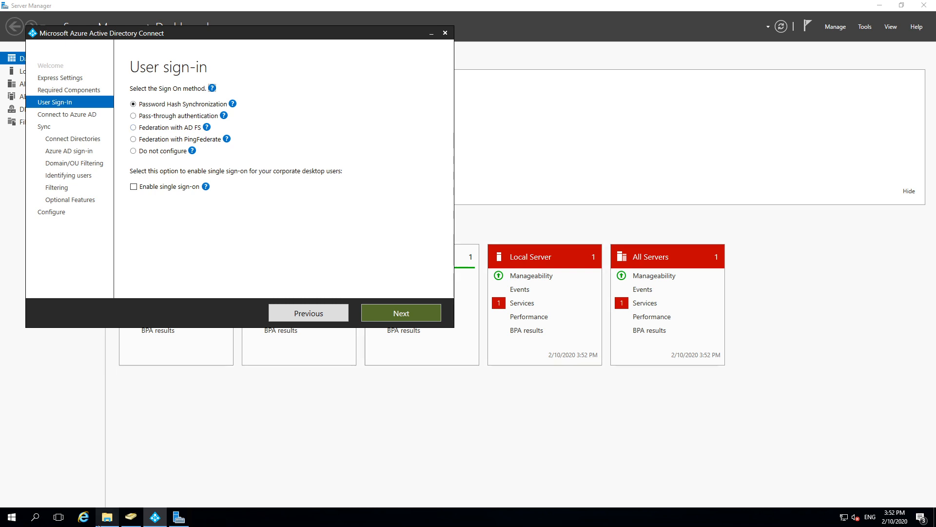
Step: Start a new user in the sales OU, entering its first name and logon name
{"action": "left_click", "coordinate": [131, 517]}
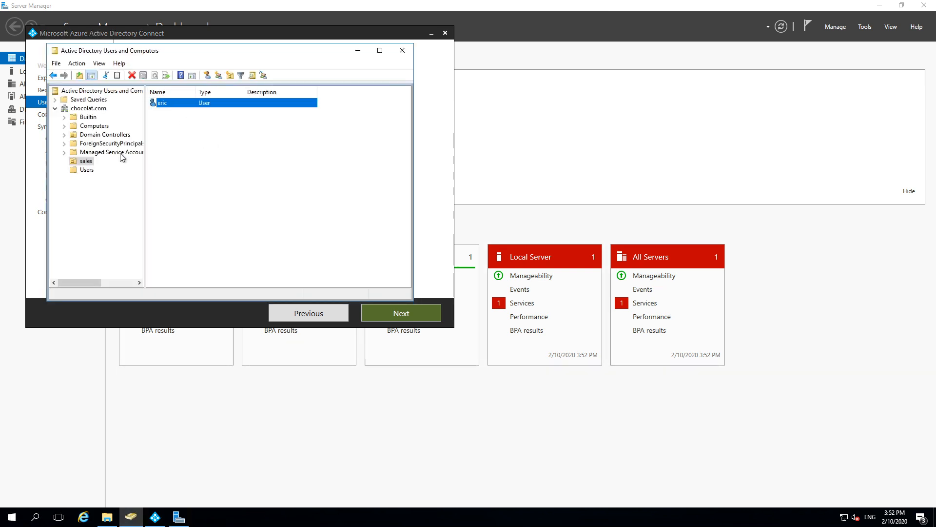
{"action": "left_click", "coordinate": [206, 75]}
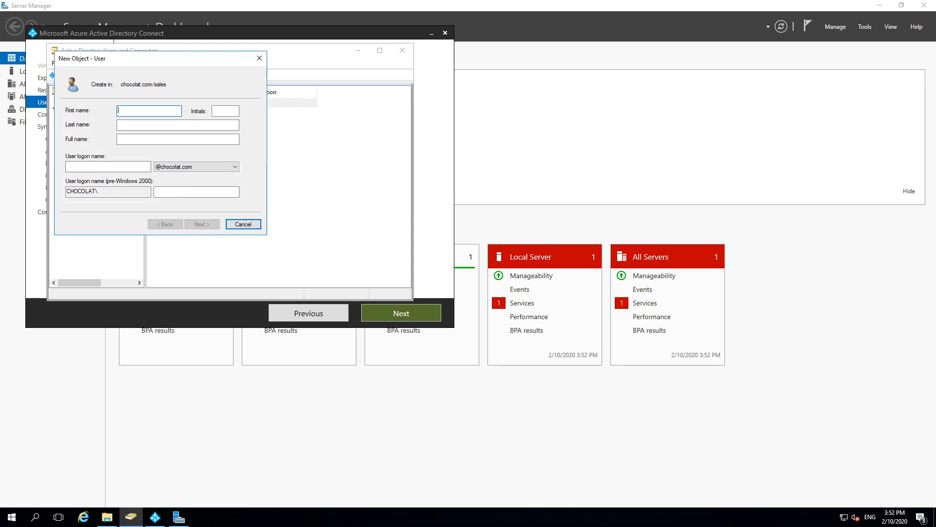
{"action": "type", "text": "billy"}
{"action": "key", "text": "Tab"}
{"action": "key", "text": "Tab"}
{"action": "key", "text": "Tab"}
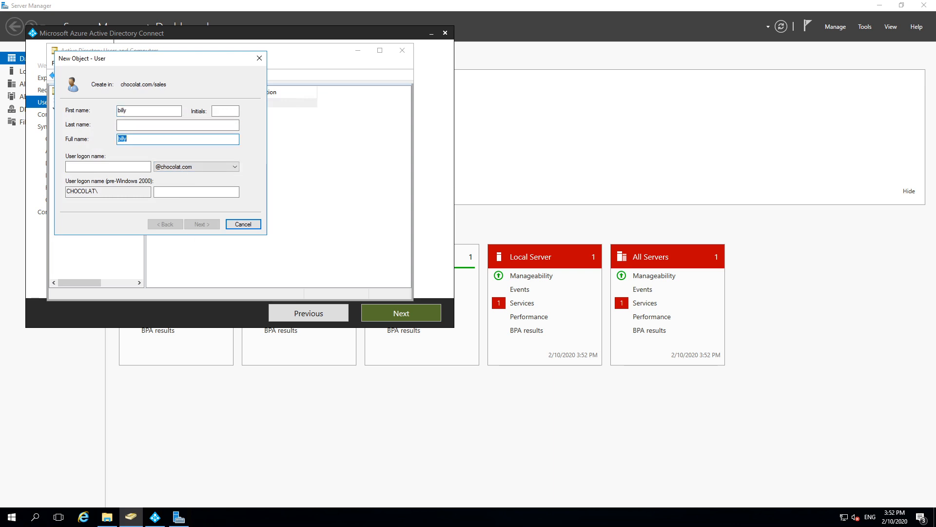
{"action": "type", "text": "billy"}
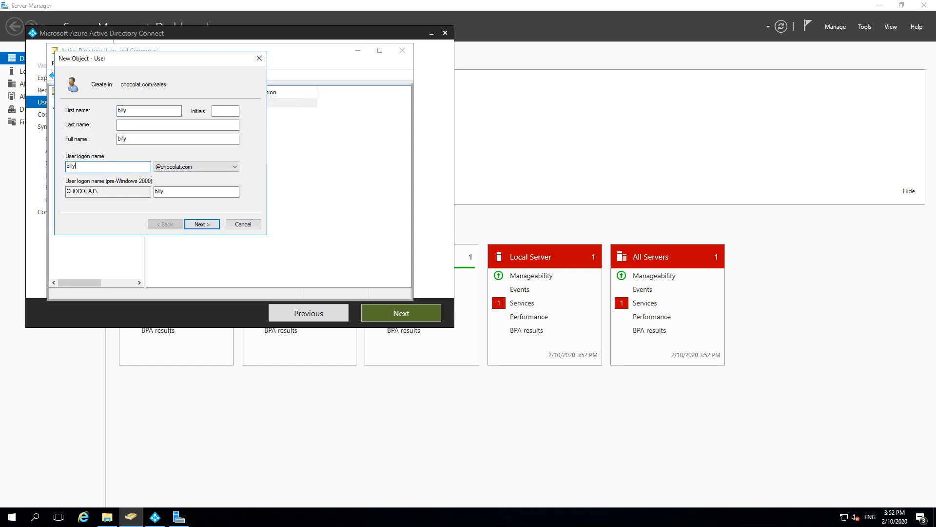
{"action": "left_click", "coordinate": [205, 223]}
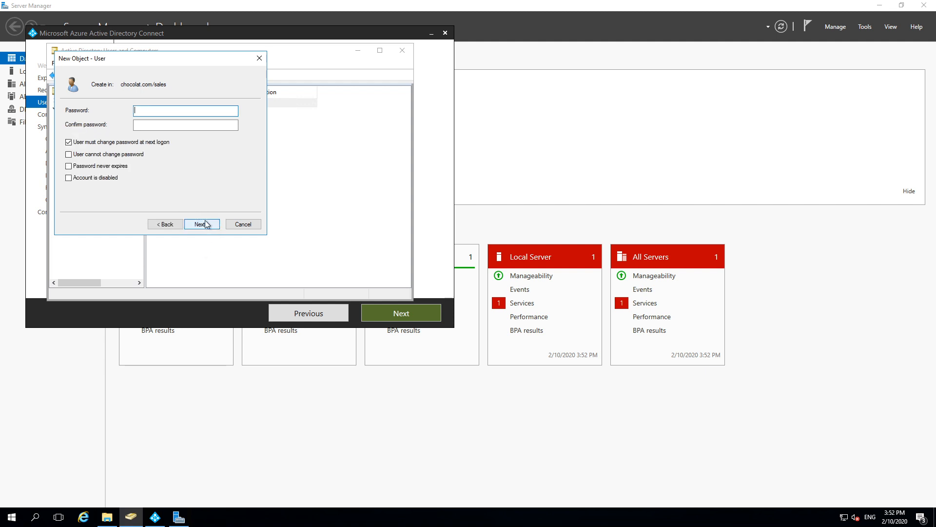
Step: Give the user a non-expiring, unchangeable password with no forced change, and finish creating it
{"action": "left_click", "coordinate": [101, 143]}
{"action": "left_click", "coordinate": [100, 155]}
{"action": "left_click", "coordinate": [100, 166]}
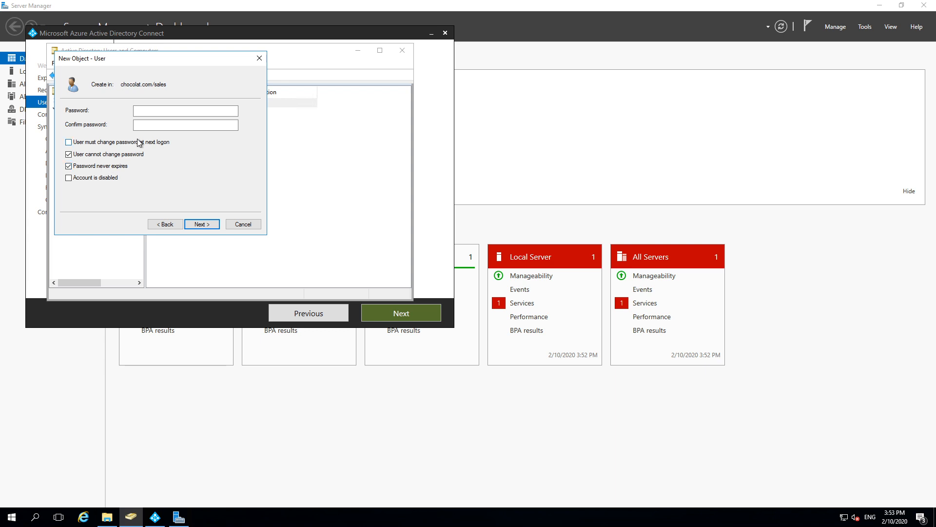
{"action": "left_click", "coordinate": [150, 110]}
{"action": "type", "text": "P"}
{"action": "left_click", "coordinate": [185, 124]}
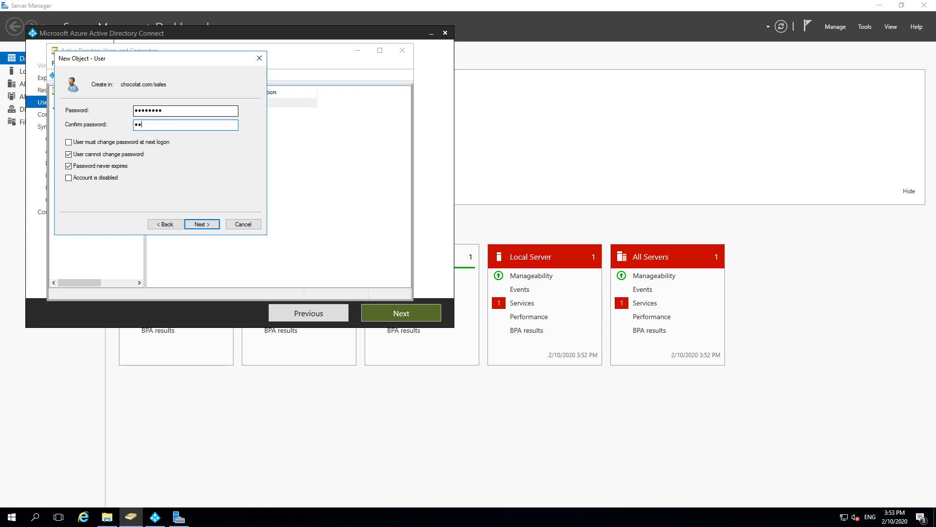
{"action": "type", "text": "P@ssw0rd"}
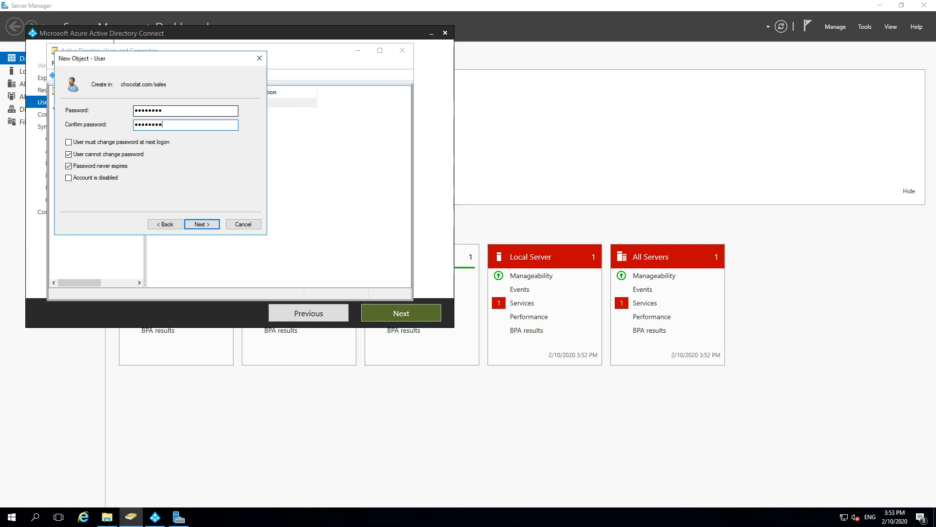
{"action": "left_click", "coordinate": [205, 225]}
{"action": "left_click", "coordinate": [202, 225]}
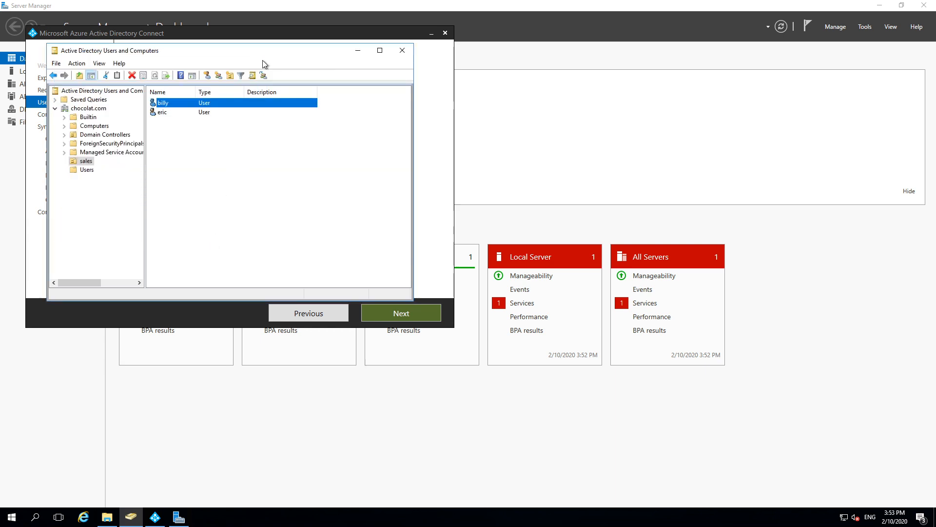
Step: Compare the user sign-in options, then continue with Password Hash Synchronization
{"action": "left_click", "coordinate": [358, 50]}
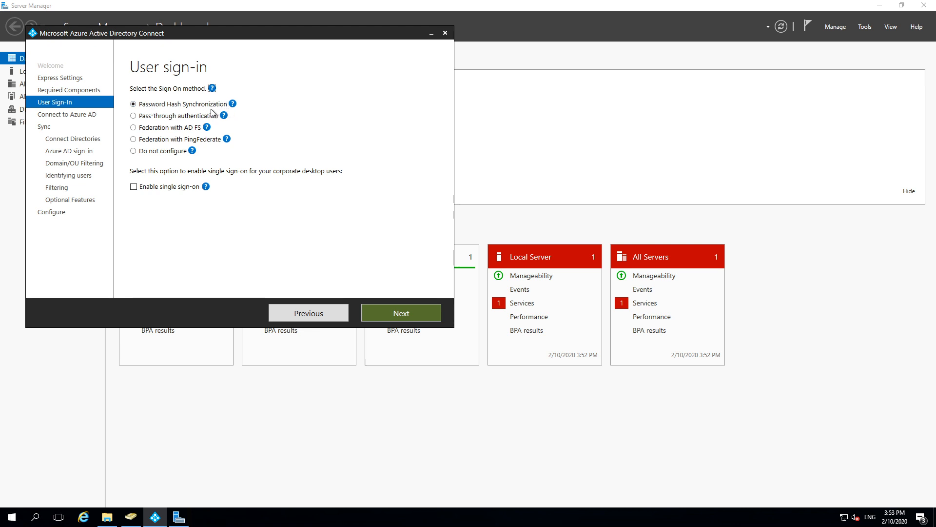
{"action": "left_click", "coordinate": [150, 117]}
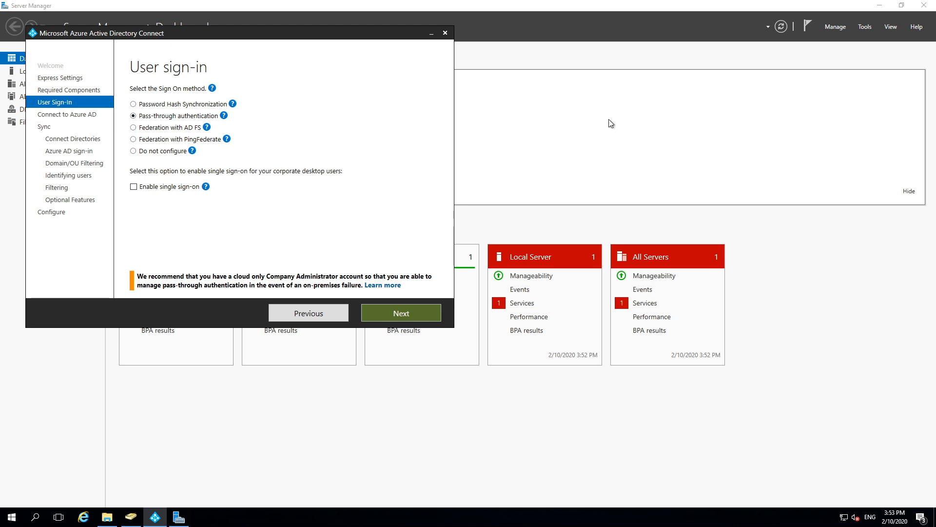
{"action": "left_click", "coordinate": [161, 130]}
{"action": "left_click", "coordinate": [168, 141]}
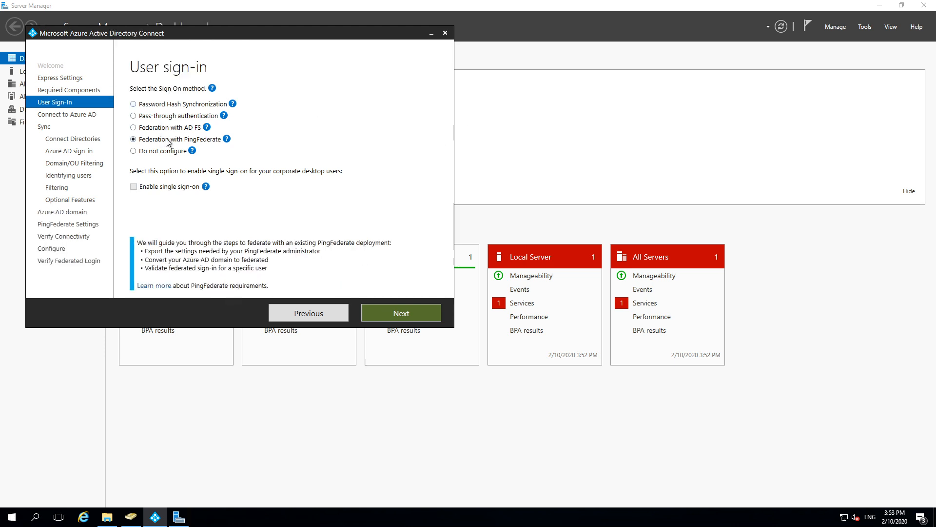
{"action": "left_click", "coordinate": [161, 153]}
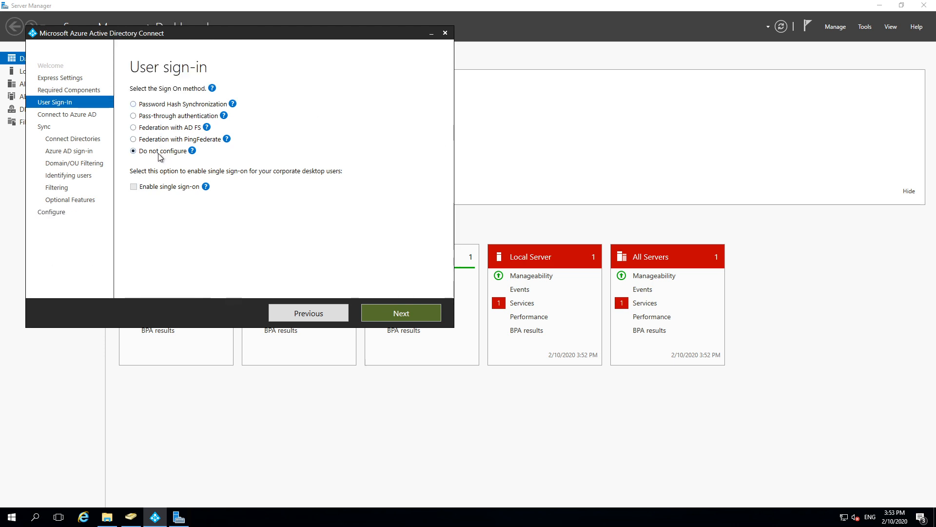
{"action": "left_click", "coordinate": [165, 105]}
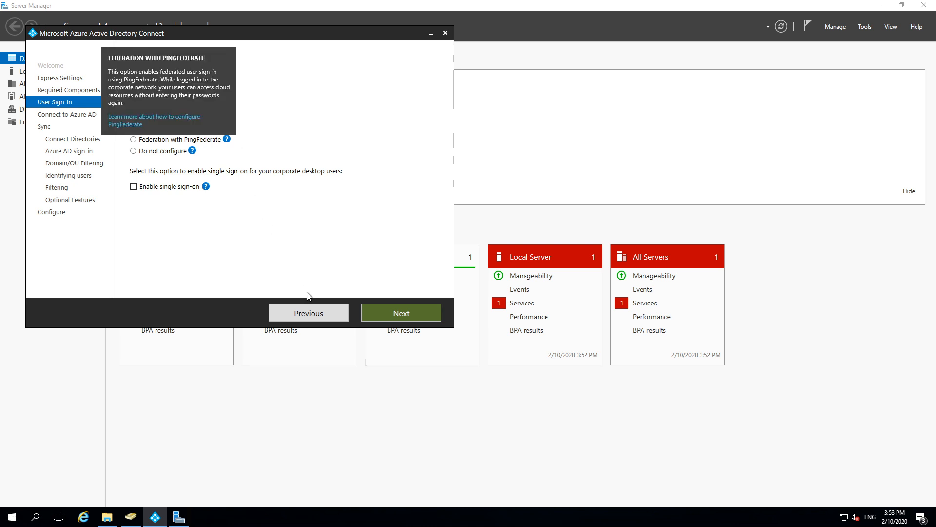
{"action": "left_click", "coordinate": [390, 312]}
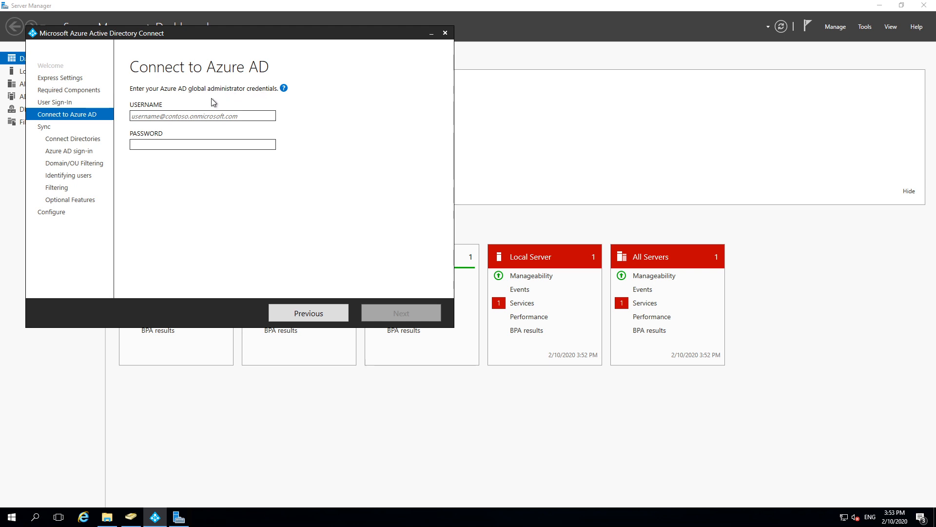
Step: Focus the Azure AD username field on Connect to Azure AD and minimize the remote session
{"action": "left_click", "coordinate": [194, 117]}
{"action": "mouse_move", "coordinate": [613, 4]}
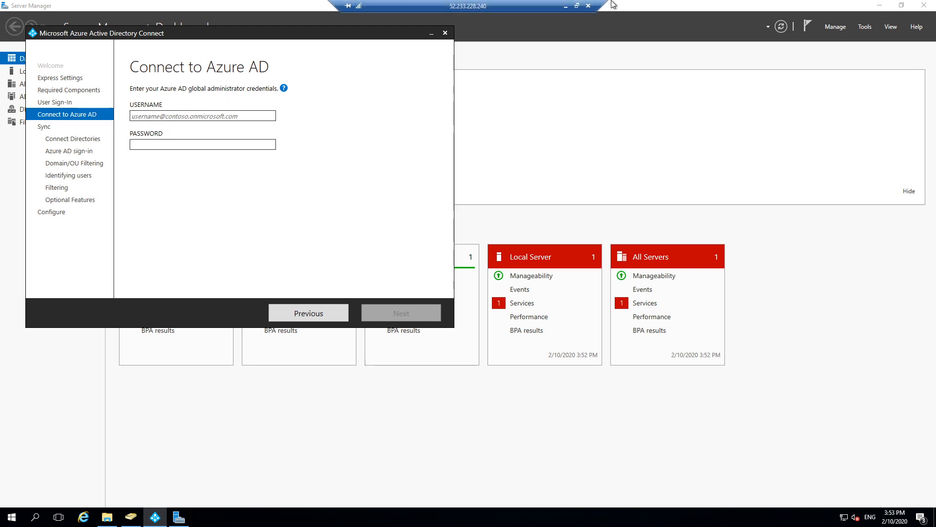
{"action": "left_click", "coordinate": [566, 6]}
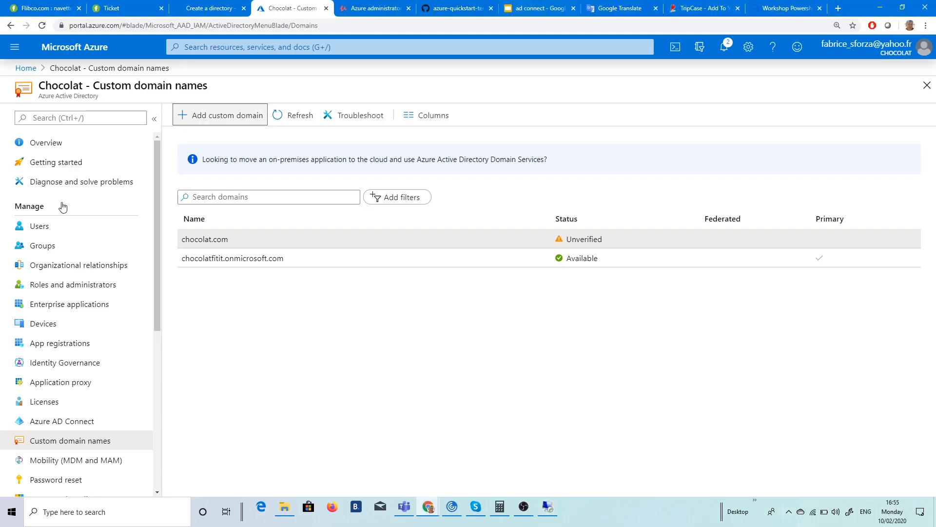
Step: Start a new user in the Azure portal with user name adconnectsync
{"action": "left_click", "coordinate": [62, 226]}
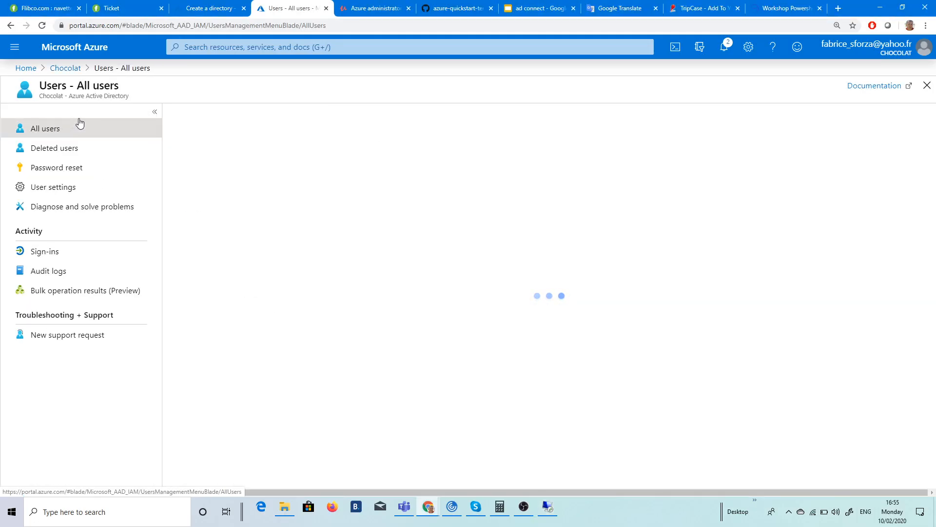
{"action": "left_click", "coordinate": [88, 126]}
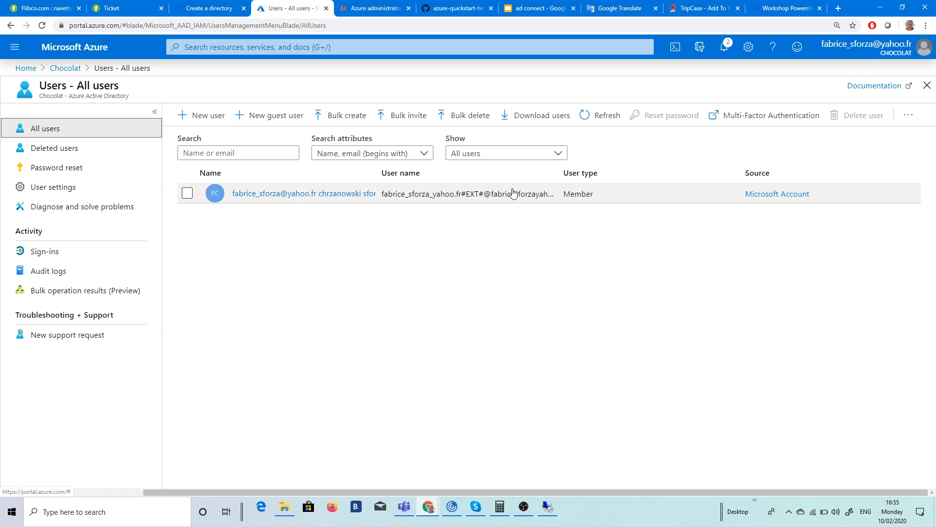
{"action": "left_click", "coordinate": [208, 115]}
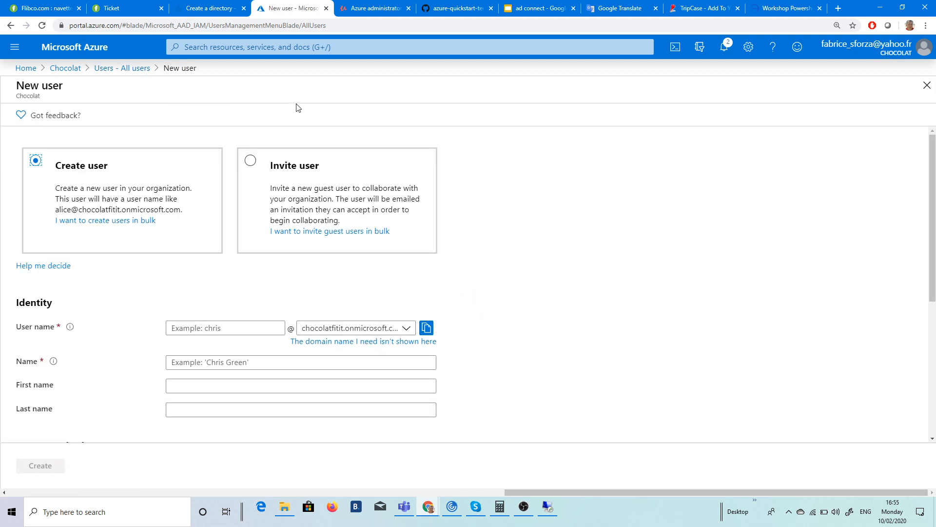
{"action": "left_click", "coordinate": [220, 328]}
{"action": "type", "text": "stn"}
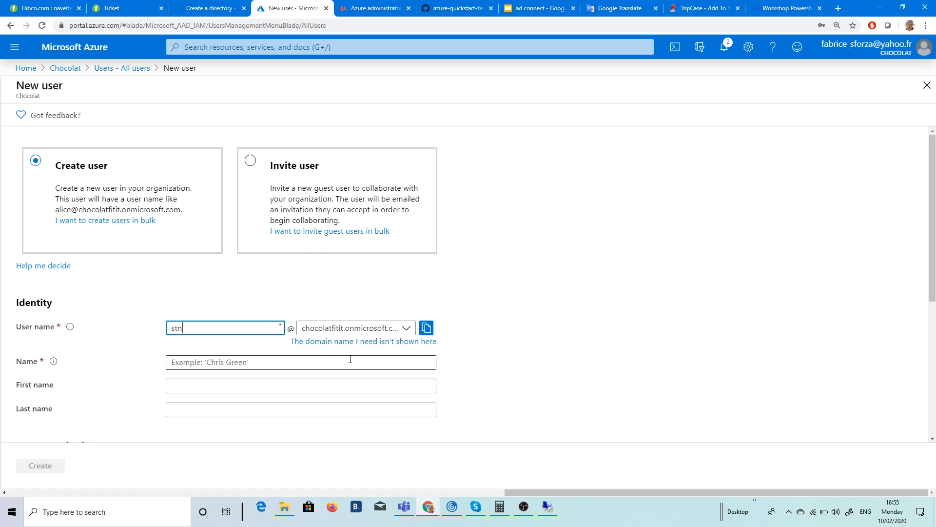
{"action": "key", "text": "BackSpace"}
{"action": "key", "text": "BackSpace"}
{"action": "key", "text": "BackSpace"}
{"action": "type", "text": "adconnectsync"}
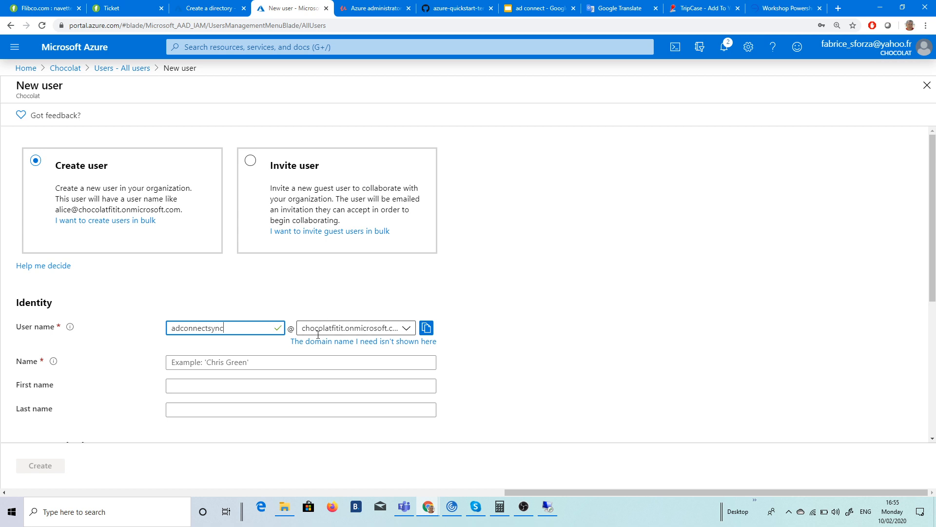
{"action": "left_click", "coordinate": [410, 328]}
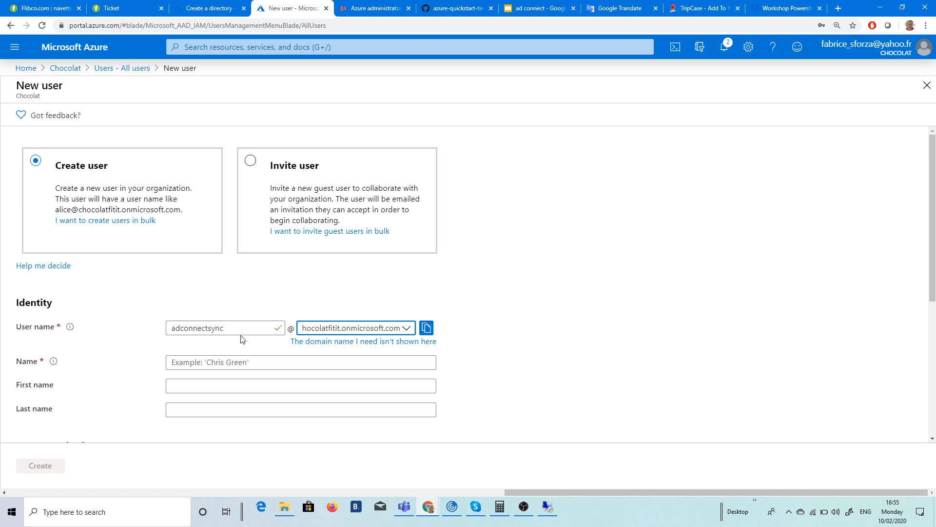
Step: Copy adconnectsync into the Name, First name and Last name fields
{"action": "left_click_drag", "start_coordinate": [274, 328], "coordinate": [136, 317]}
{"action": "key", "text": "ctrl+c"}
{"action": "left_click", "coordinate": [213, 363]}
{"action": "key", "text": "ctrl+v"}
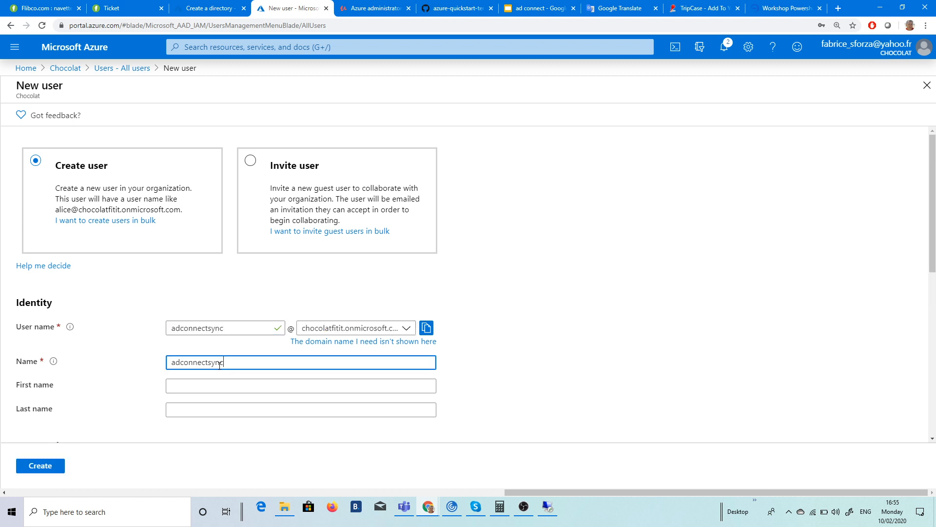
{"action": "left_click", "coordinate": [211, 386]}
{"action": "key", "text": "ctrl+v"}
{"action": "left_click", "coordinate": [209, 409]}
{"action": "key", "text": "ctrl+v"}
Step: Choose to create the password manually, enter it, and bring up the directory roles list
{"action": "scroll", "coordinate": [97, 407], "scroll_direction": "down", "scroll_amount": 2}
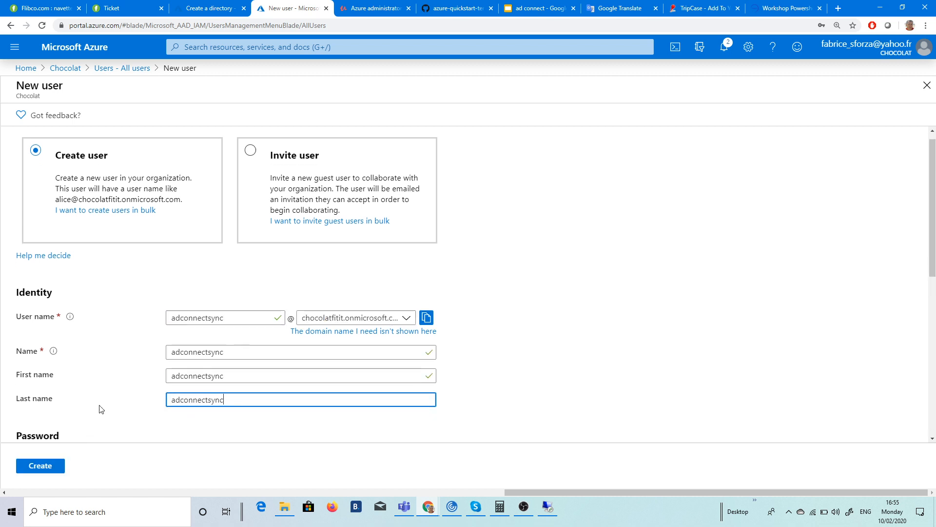
{"action": "scroll", "coordinate": [156, 367], "scroll_direction": "down", "scroll_amount": 3}
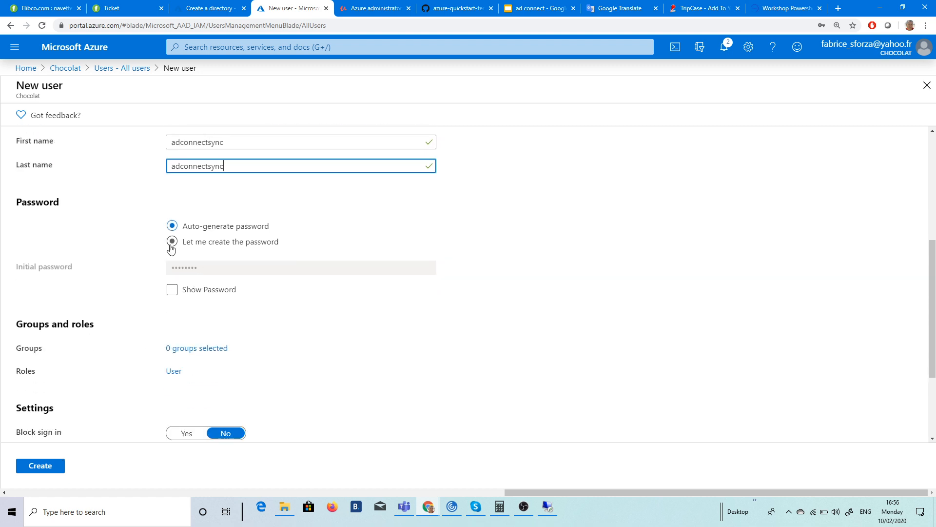
{"action": "left_click", "coordinate": [172, 241]}
{"action": "left_click", "coordinate": [193, 270]}
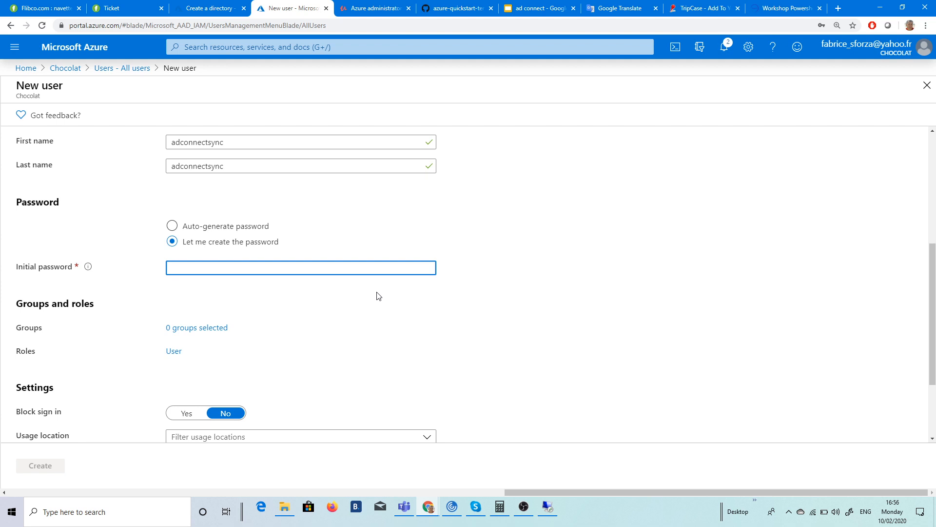
{"action": "type", "text": "••"}
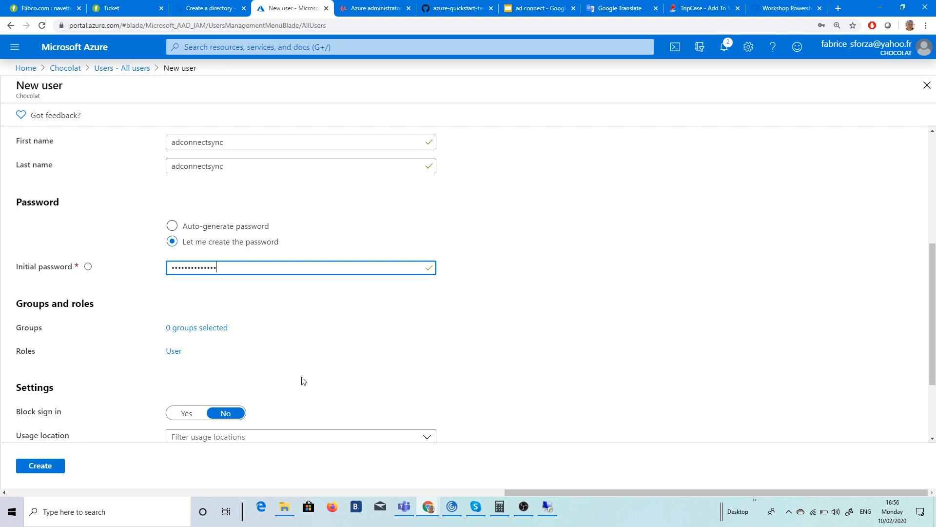
{"action": "left_click", "coordinate": [177, 351]}
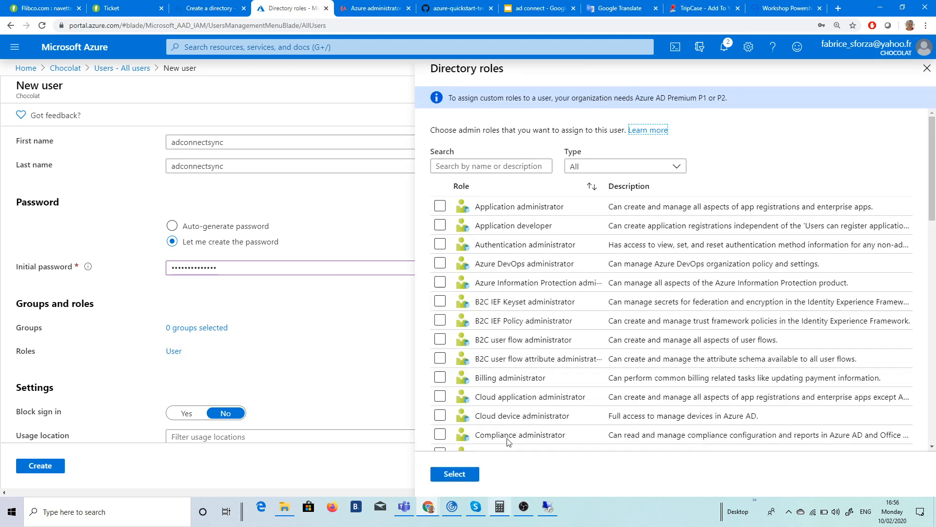
Step: Assign the Global administrator directory role to the new user
{"action": "left_click", "coordinate": [502, 165]}
{"action": "type", "text": "global"}
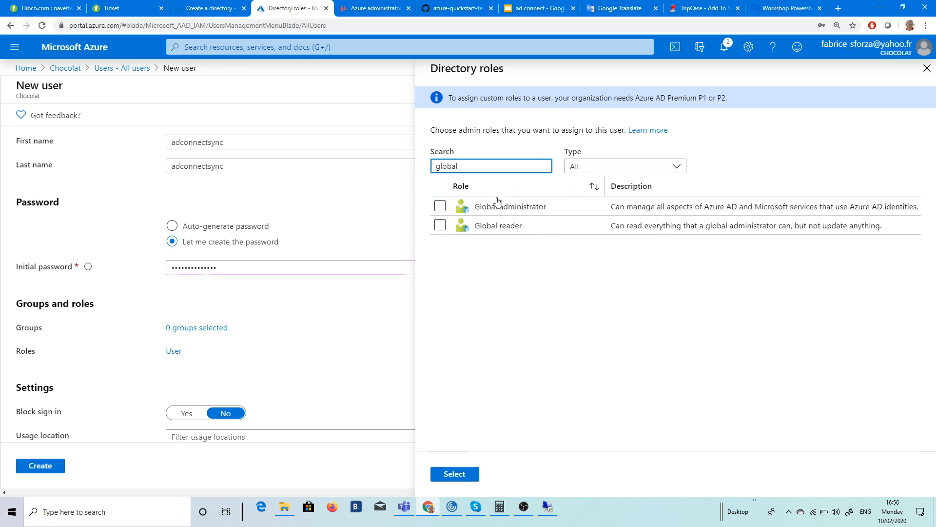
{"action": "left_click", "coordinate": [440, 206]}
{"action": "left_click", "coordinate": [452, 473]}
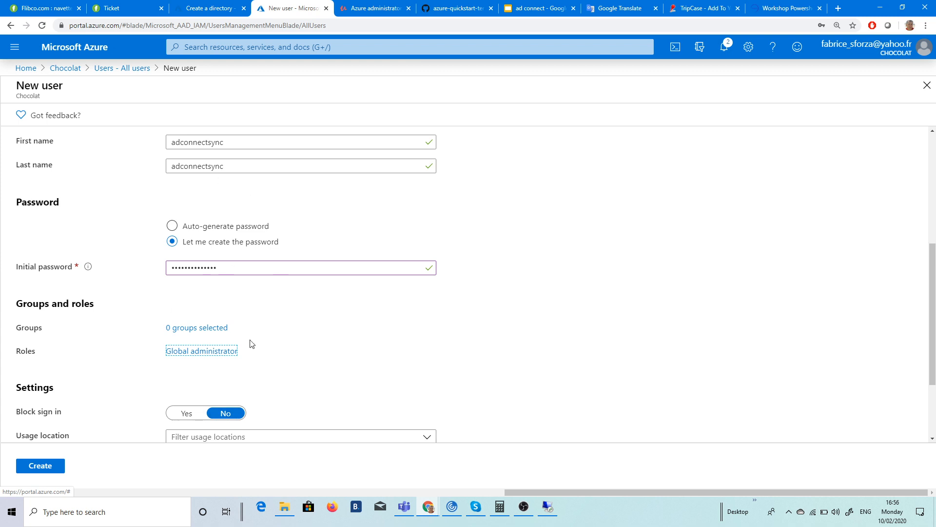
Step: Set the usage location to France and create the user
{"action": "scroll", "coordinate": [324, 337], "scroll_direction": "down", "scroll_amount": 2}
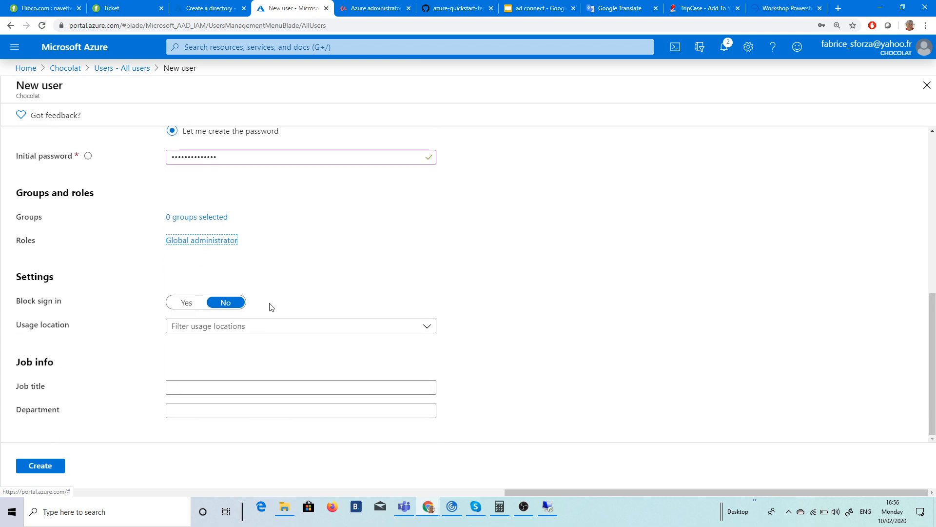
{"action": "left_click", "coordinate": [242, 326]}
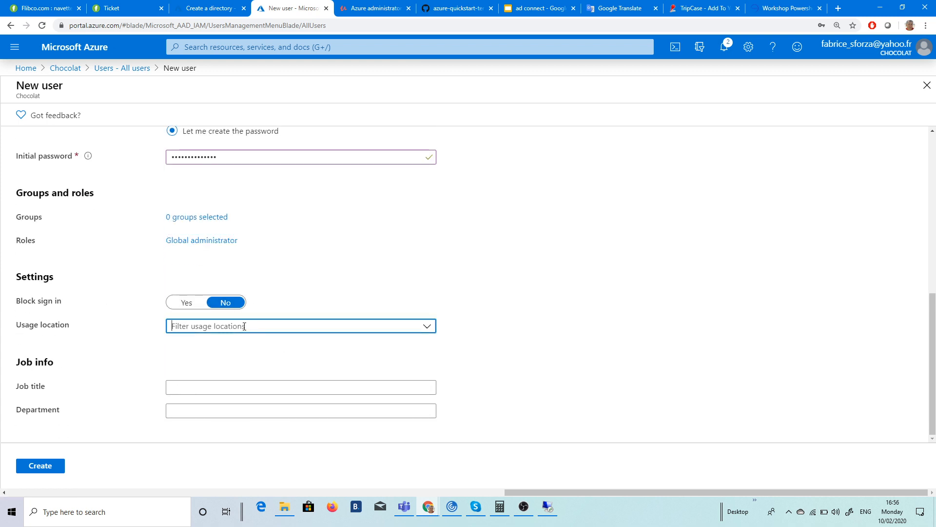
{"action": "type", "text": "frace"}
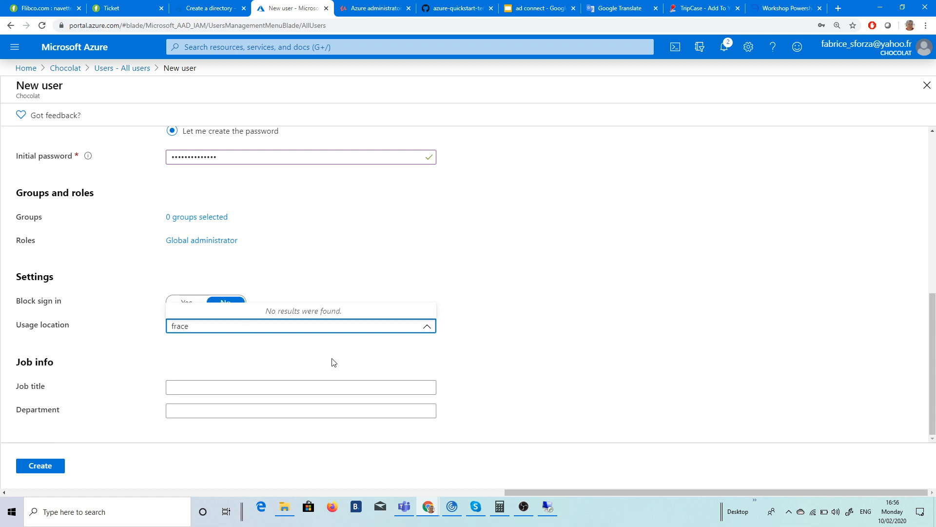
{"action": "key", "text": "BackSpace"}
{"action": "key", "text": "BackSpace"}
{"action": "key", "text": "BackSpace"}
{"action": "key", "text": "BackSpace"}
{"action": "key", "text": "BackSpace"}
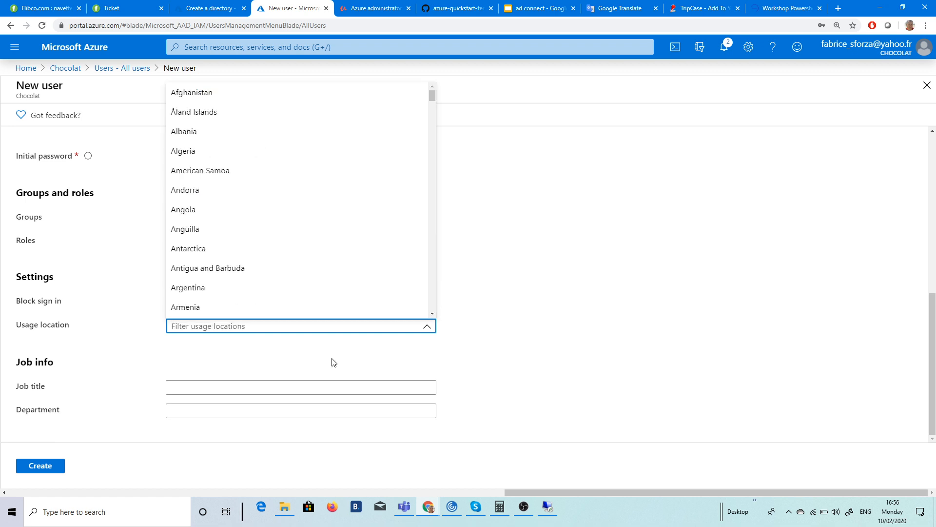
{"action": "type", "text": "fra"}
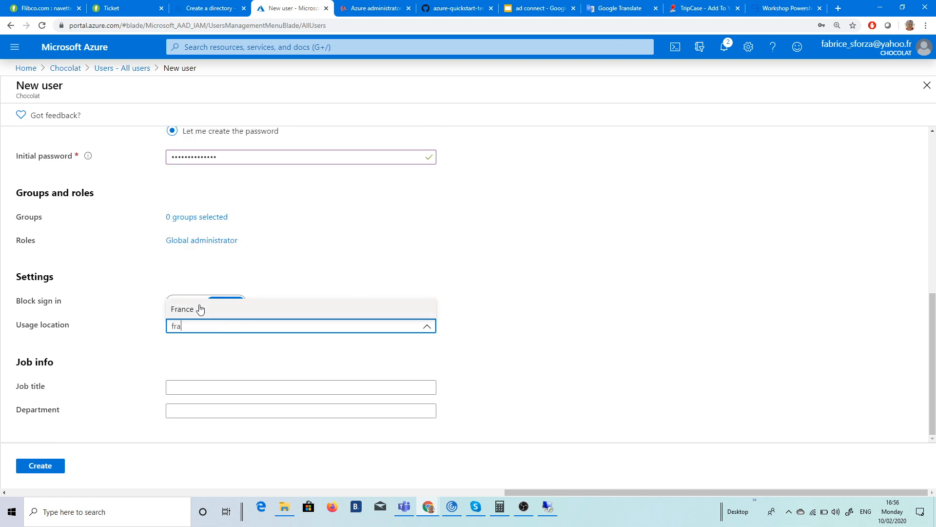
{"action": "left_click", "coordinate": [184, 309]}
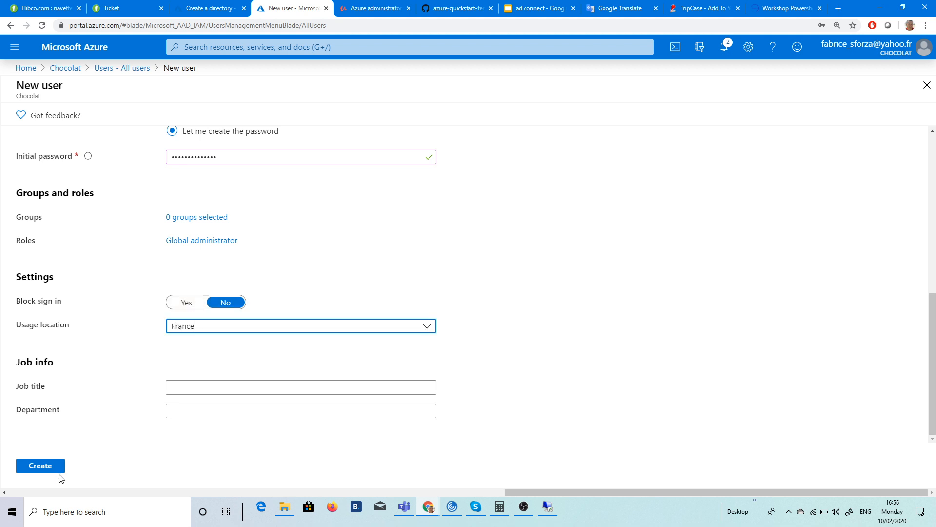
{"action": "left_click", "coordinate": [49, 466]}
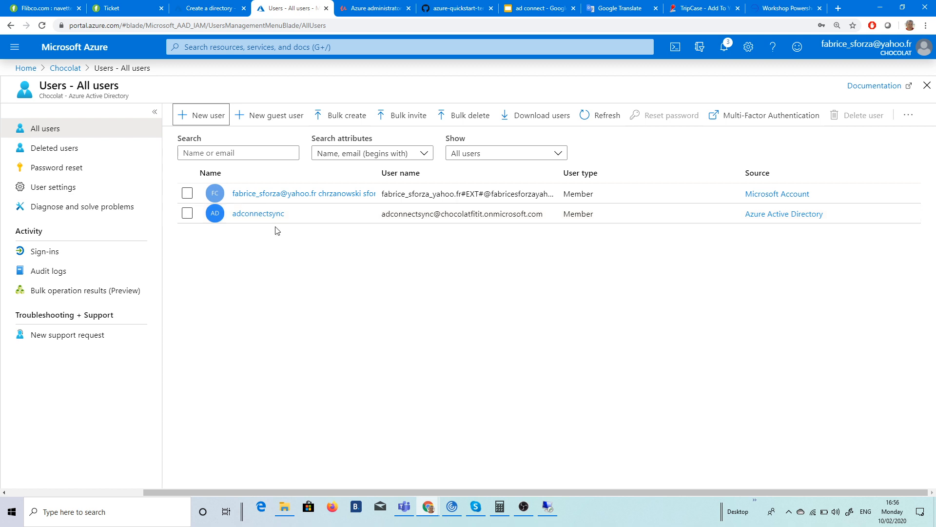
Step: Select adconnectsync's user name in the Users list and bring up Chrome's main menu
{"action": "left_click_drag", "start_coordinate": [544, 219], "coordinate": [374, 223]}
{"action": "key", "text": "ctrl+c"}
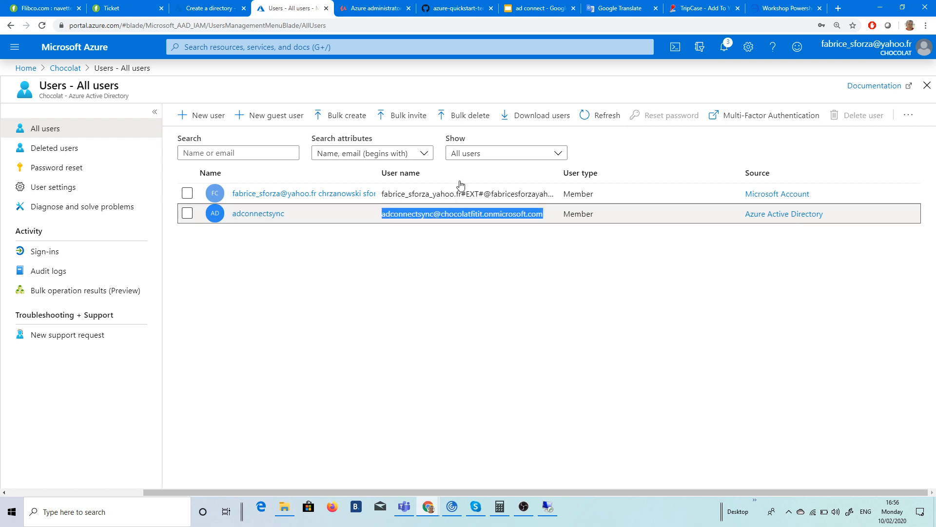
{"action": "left_click", "coordinate": [927, 25]}
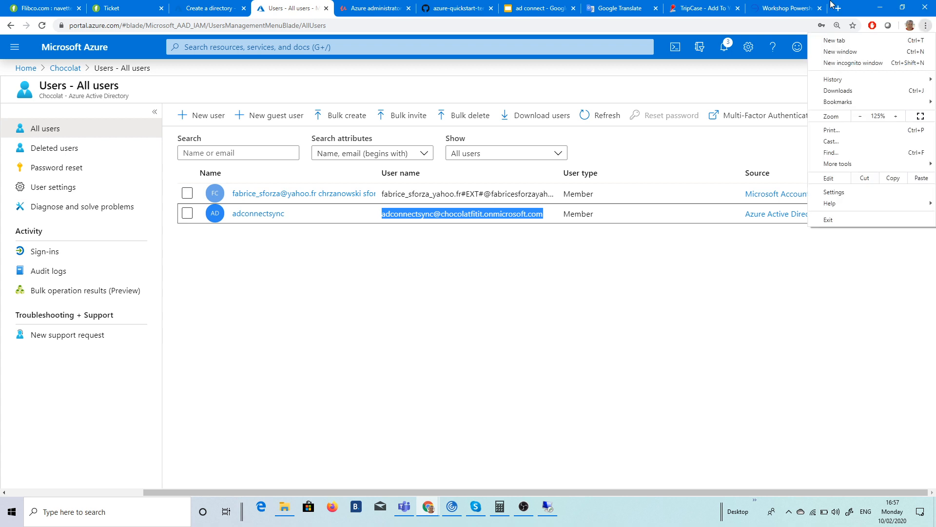
Step: In a new incognito window, search for 'azure ad login' and go to the Azure portal
{"action": "left_click", "coordinate": [845, 65]}
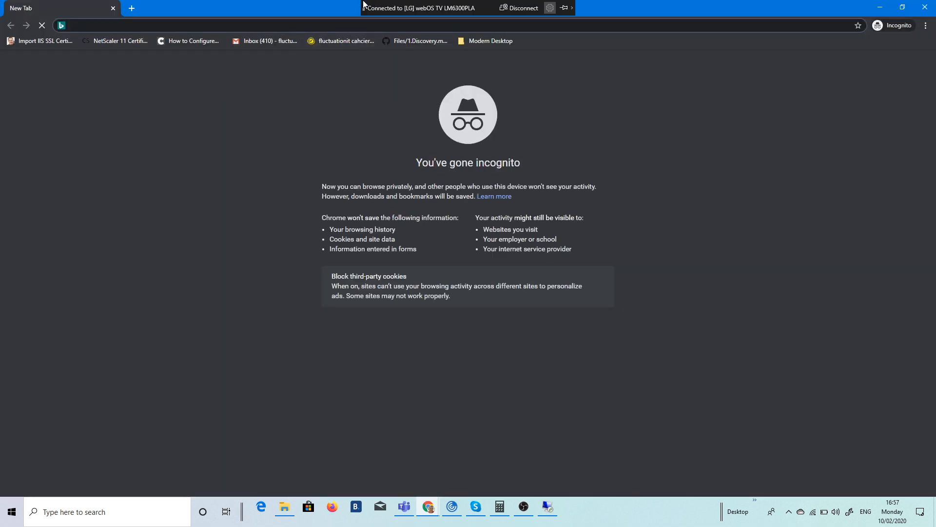
{"action": "type", "text": "azure a dlogi"}
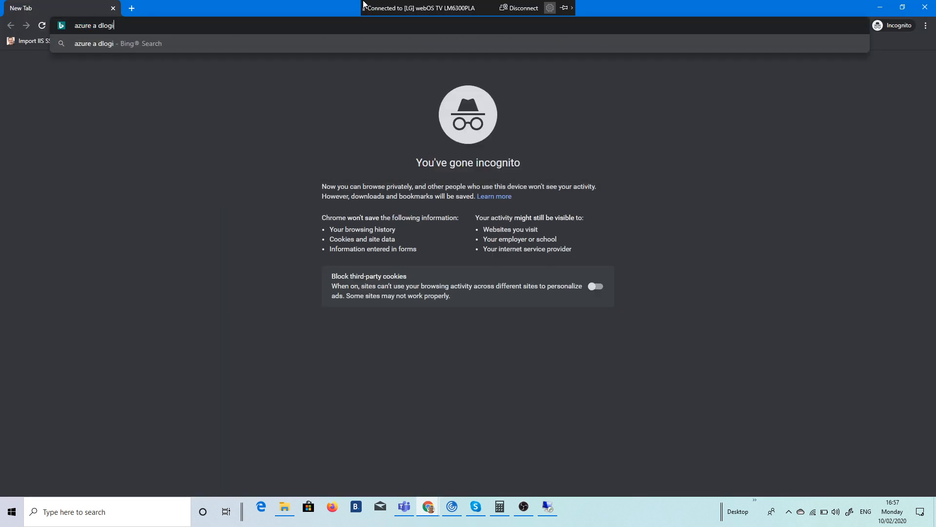
{"action": "type", "text": "n"}
{"action": "key", "text": "Return"}
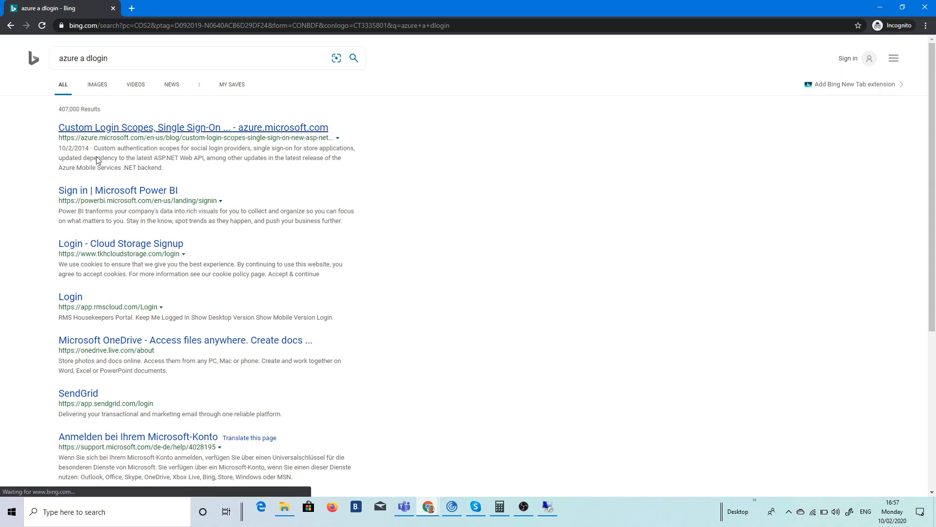
{"action": "left_click", "coordinate": [125, 79]}
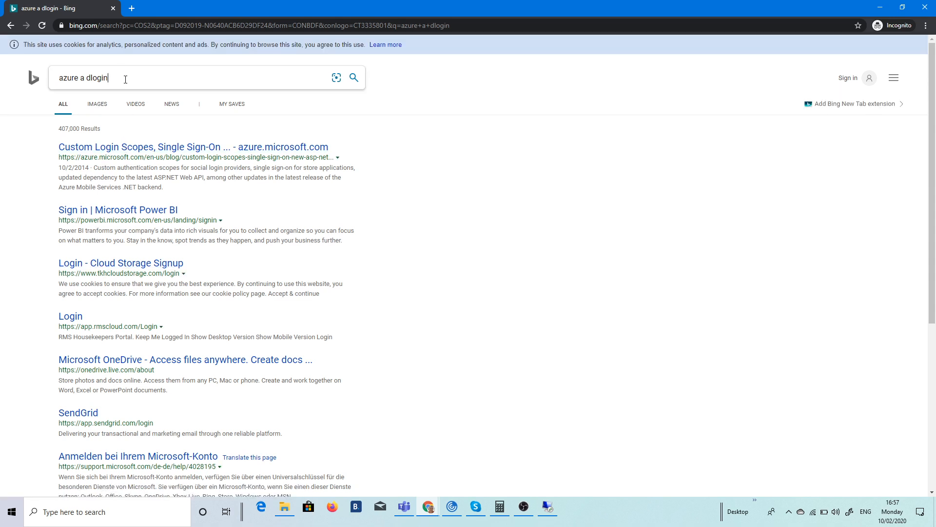
{"action": "triple_click", "coordinate": [126, 80]}
{"action": "type", "text": "zure a"}
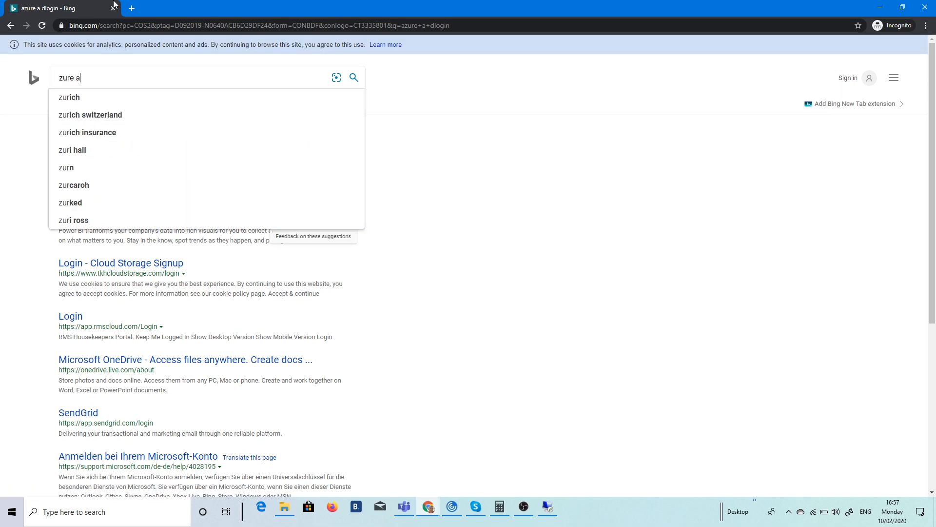
{"action": "type", "text": "d login"}
{"action": "key", "text": "Return"}
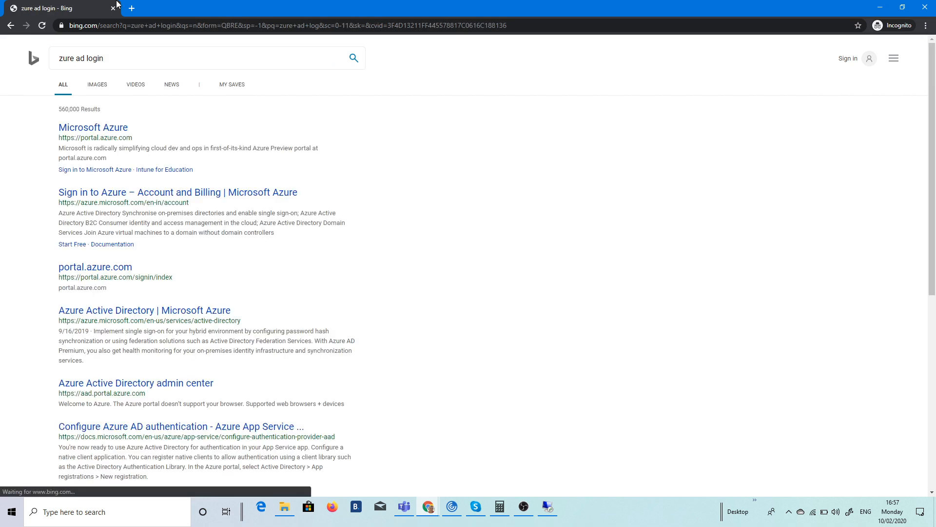
{"action": "left_click", "coordinate": [88, 127]}
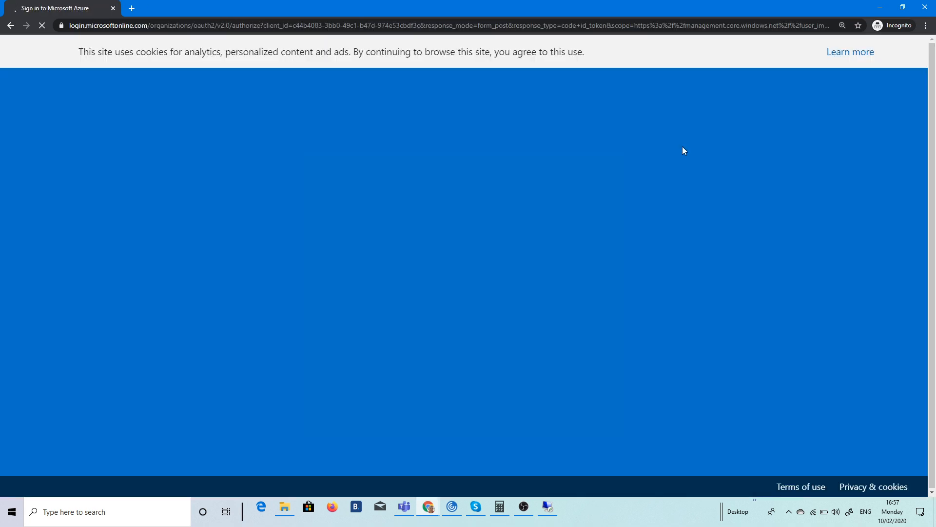
Step: Sign in with the adconnectsync user name and its initial password
{"action": "key", "text": "ctrl+v"}
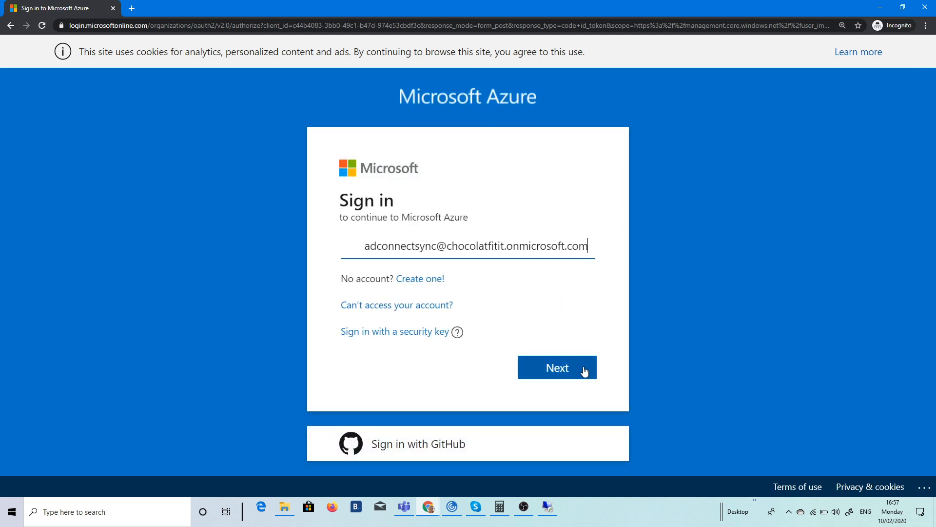
{"action": "left_click_drag", "start_coordinate": [367, 246], "coordinate": [159, 231]}
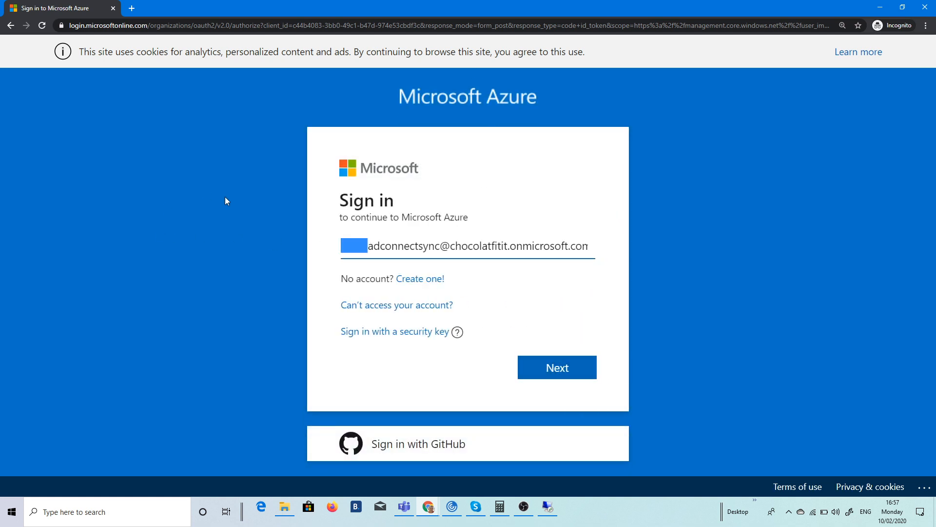
{"action": "key", "text": "BackSpace"}
{"action": "left_click", "coordinate": [541, 369]}
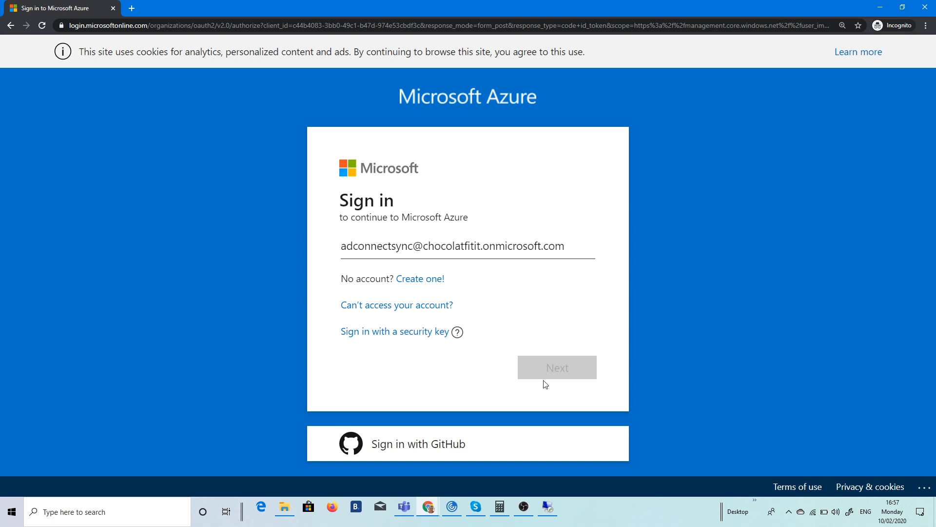
{"action": "type", "text": "•"}
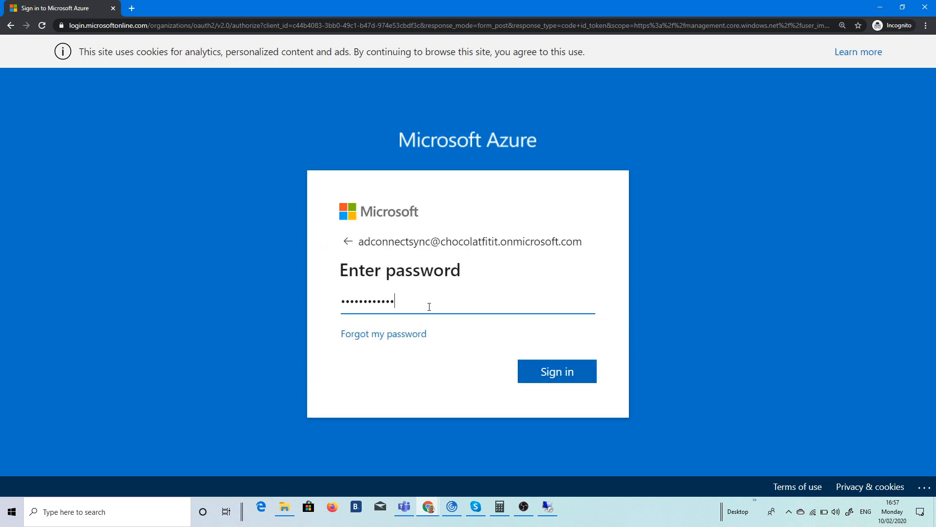
{"action": "key", "text": "Return"}
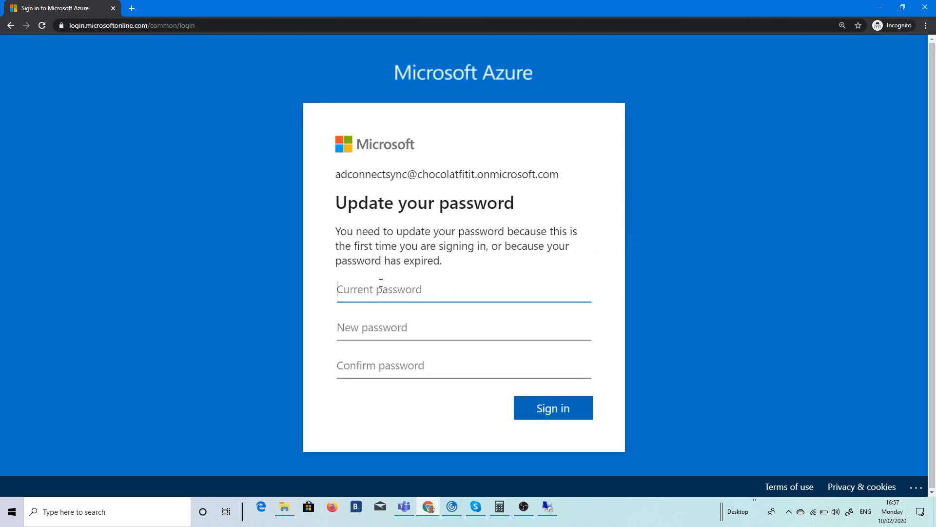
Step: Enter the current password plus a new password and its confirmation, and submit the change
{"action": "type", "text": "••"}
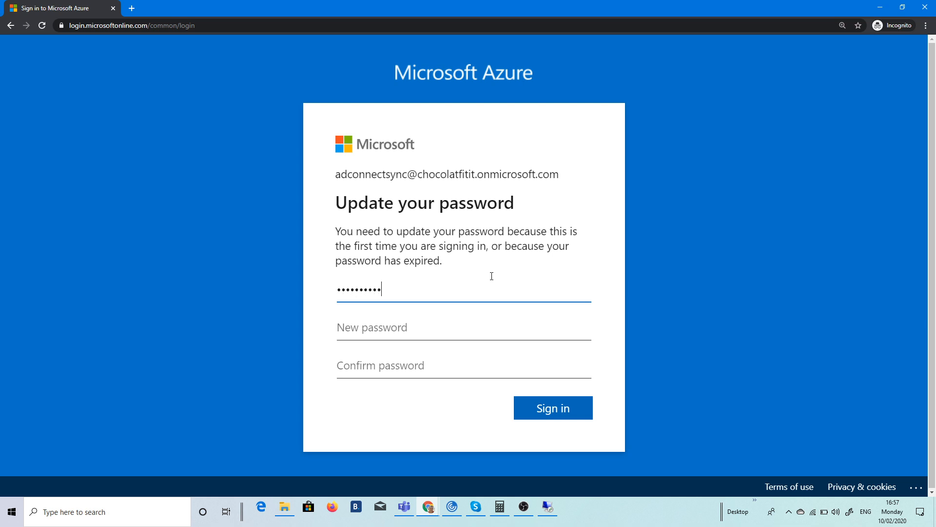
{"action": "key", "text": "Tab"}
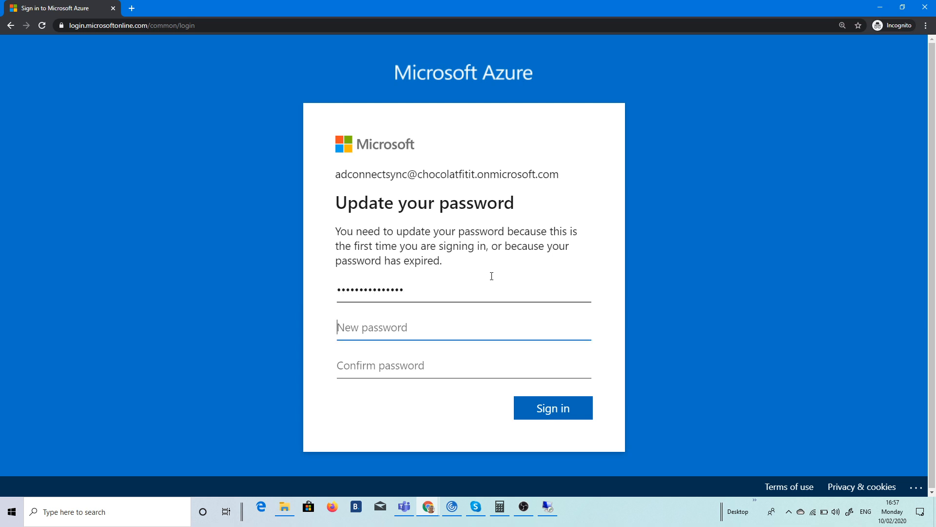
{"action": "key", "text": "shift+Tab"}
{"action": "key", "text": "BackSpace"}
{"action": "key", "text": "BackSpace"}
{"action": "key", "text": "BackSpace"}
{"action": "key", "text": "BackSpace"}
{"action": "key", "text": "BackSpace"}
{"action": "key", "text": "BackSpace"}
{"action": "key", "text": "BackSpace"}
{"action": "key", "text": "BackSpace"}
{"action": "key", "text": "BackSpace"}
{"action": "key", "text": "BackSpace"}
{"action": "key", "text": "BackSpace"}
{"action": "key", "text": "BackSpace"}
{"action": "key", "text": "BackSpace"}
{"action": "key", "text": "BackSpace"}
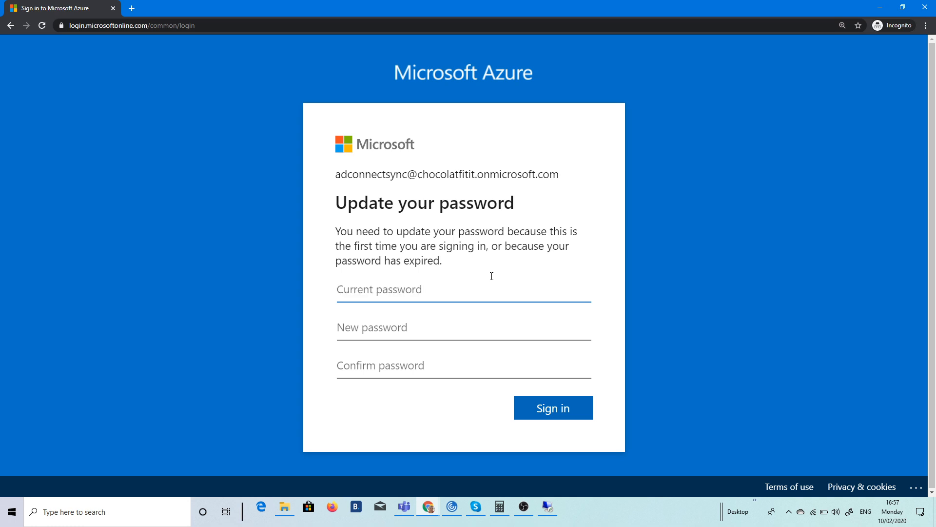
{"action": "type", "text": "•"}
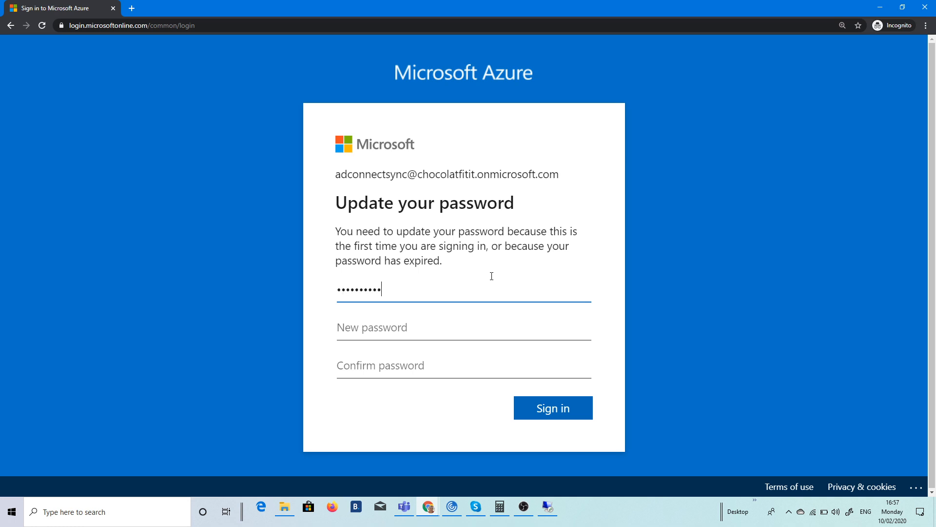
{"action": "type", "text": "••"}
{"action": "key", "text": "Tab"}
{"action": "type", "text": "••"}
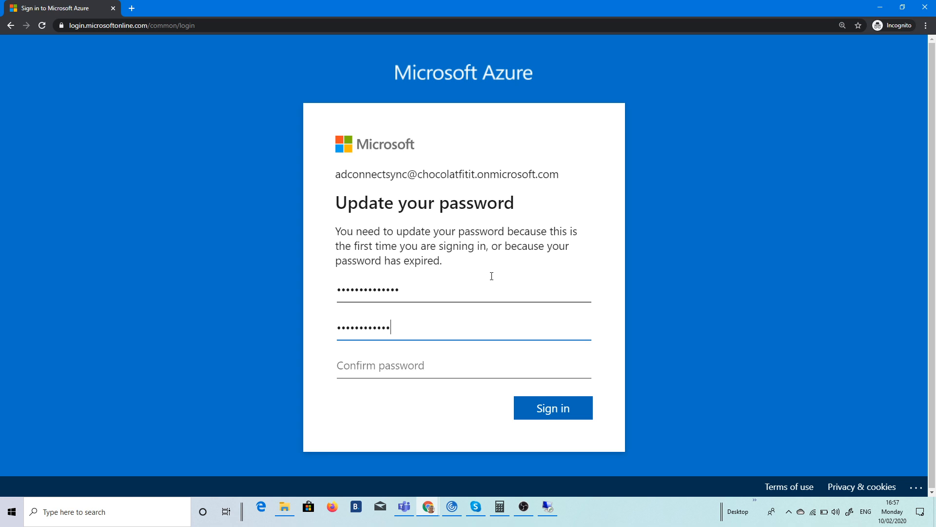
{"action": "type", "text": "•"}
{"action": "key", "text": "Tab"}
{"action": "type", "text": "•"}
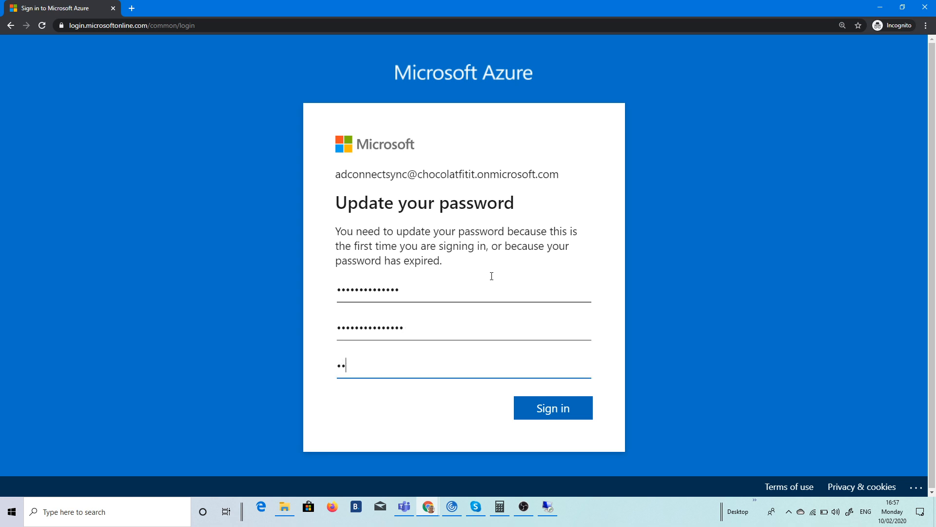
{"action": "type", "text": "••"}
{"action": "key", "text": "BackSpace"}
{"action": "key", "text": "BackSpace"}
{"action": "key", "text": "BackSpace"}
{"action": "type", "text": "•"}
{"action": "left_click", "coordinate": [548, 413]}
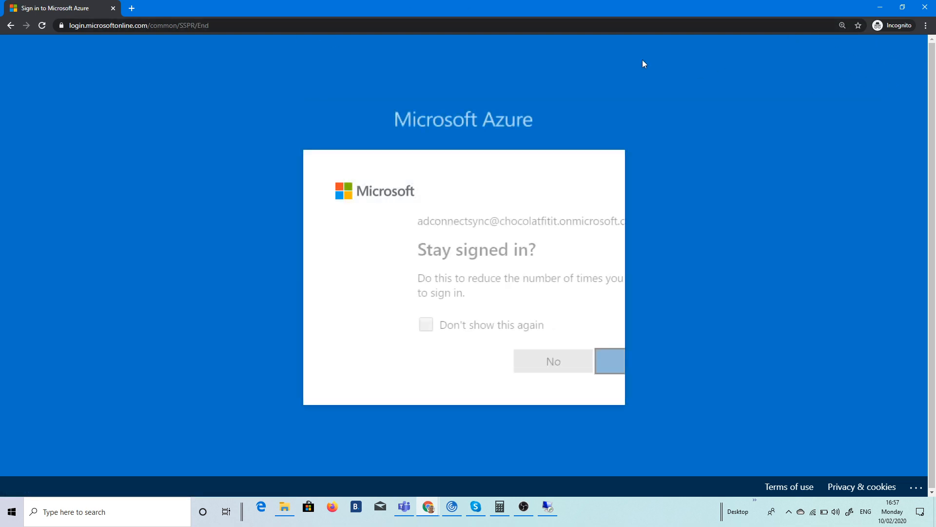
Step: Decline staying signed in, skip the welcome tour, and sign the sync account out
{"action": "left_click", "coordinate": [498, 369]}
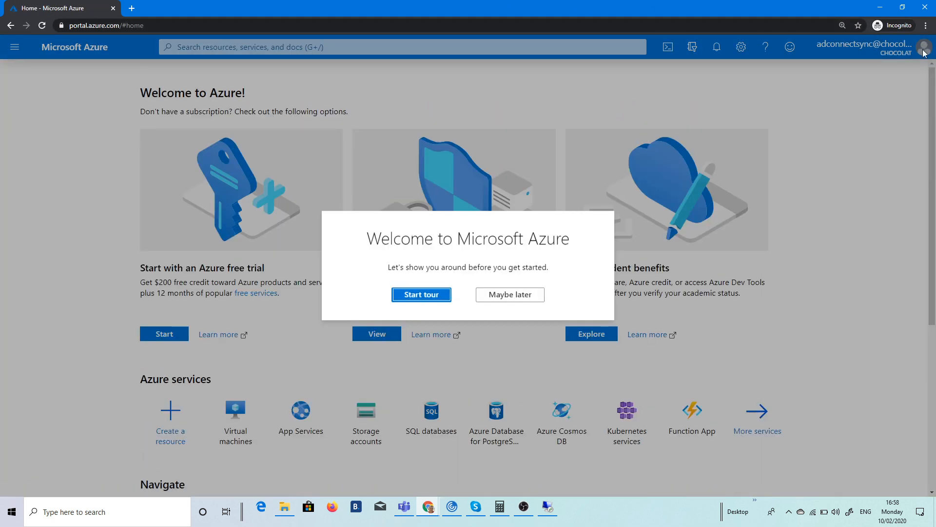
{"action": "left_click", "coordinate": [499, 296]}
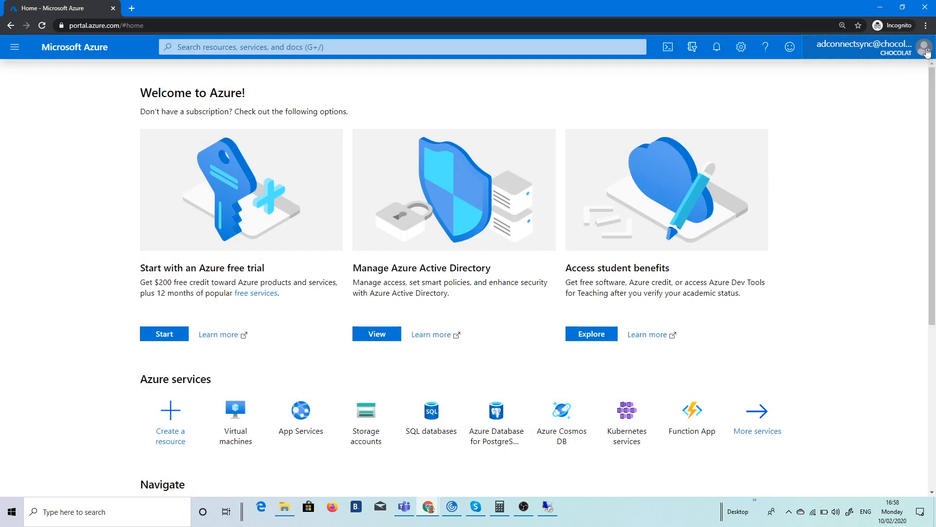
{"action": "left_click", "coordinate": [927, 52]}
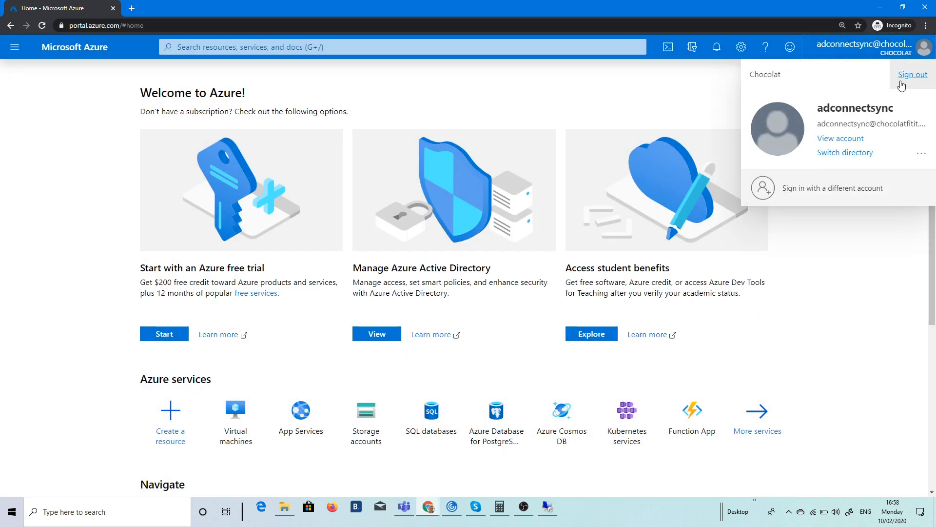
{"action": "left_click", "coordinate": [901, 85]}
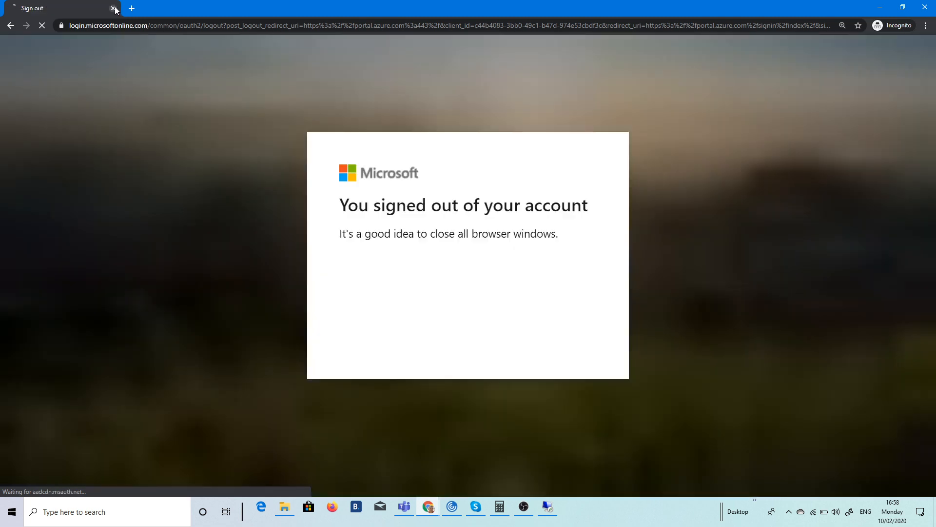
Step: Close the private window, copy the sync account's user name, and return to the server
{"action": "left_click", "coordinate": [113, 8]}
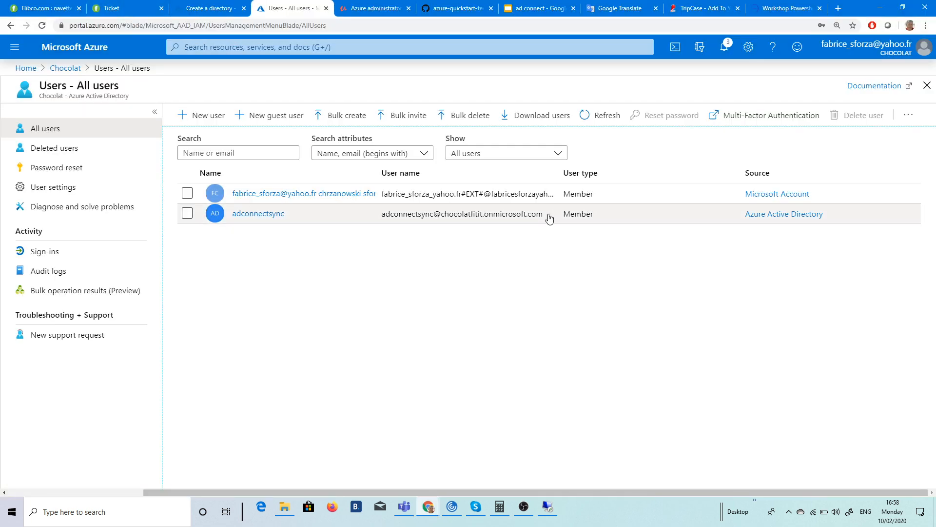
{"action": "left_click_drag", "start_coordinate": [548, 217], "coordinate": [383, 223]}
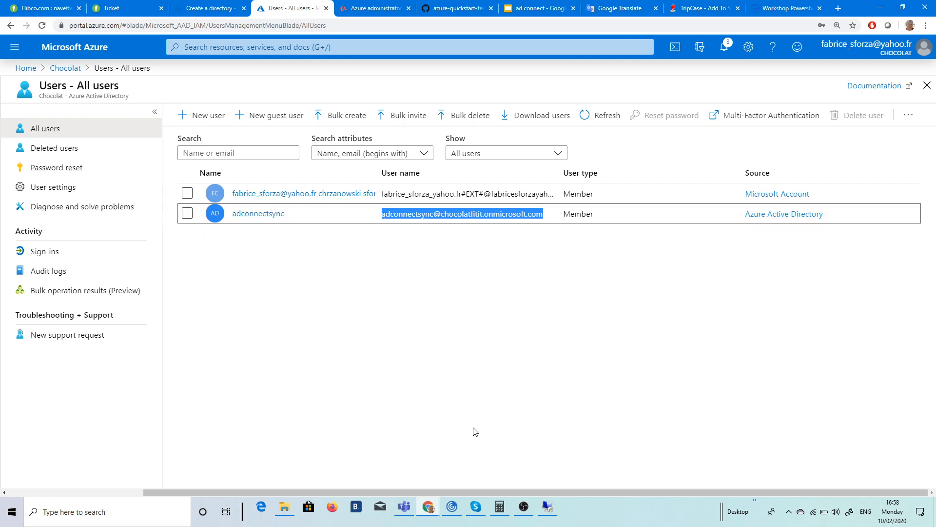
{"action": "left_click", "coordinate": [547, 507]}
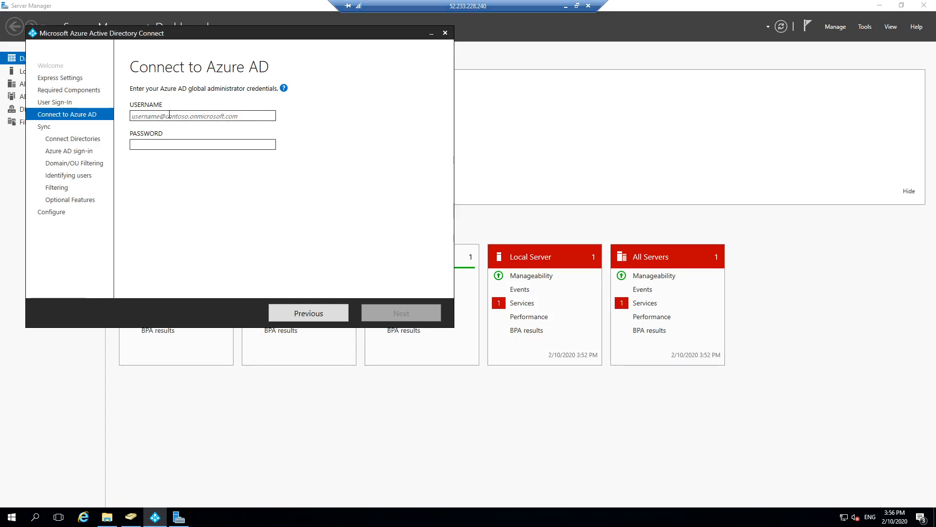
Step: Enter the sync account's Azure AD credentials and continue to Connect your directories
{"action": "left_click", "coordinate": [169, 115]}
{"action": "left_click", "coordinate": [186, 144]}
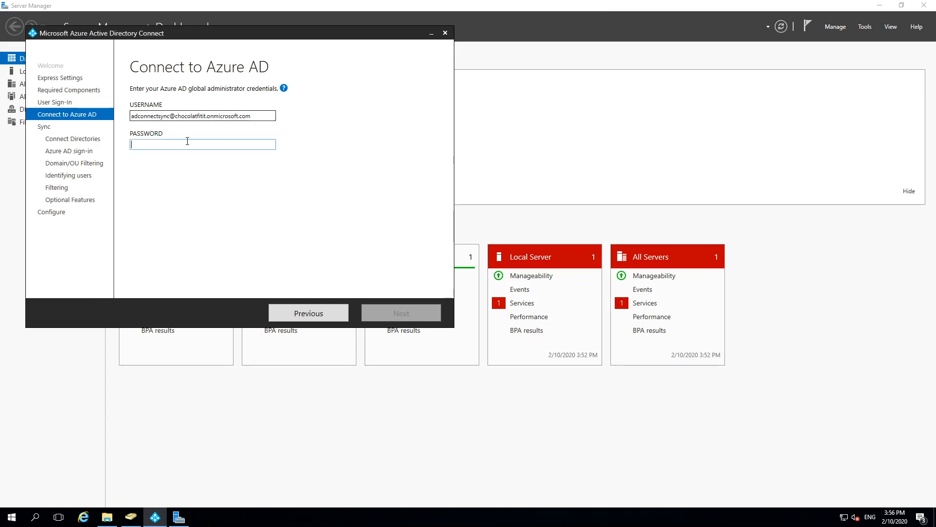
{"action": "type", "text": "•"}
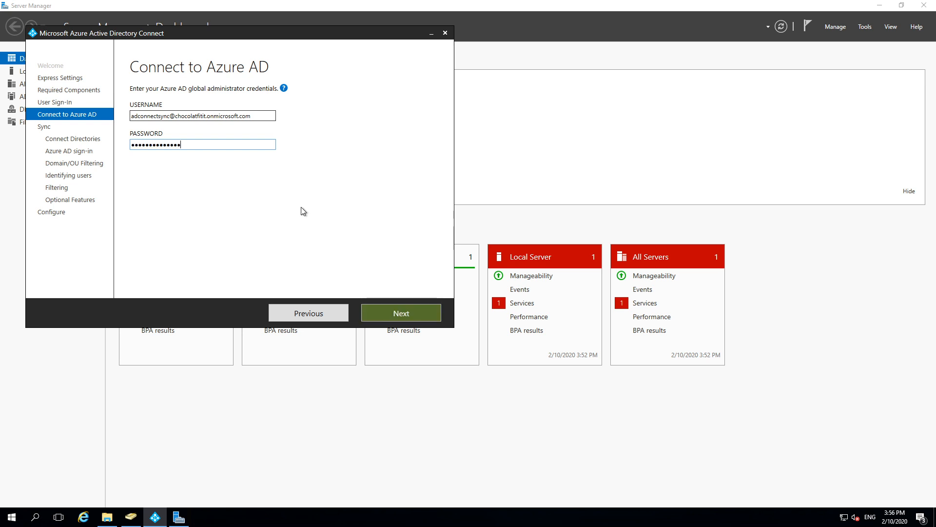
{"action": "left_click", "coordinate": [381, 314]}
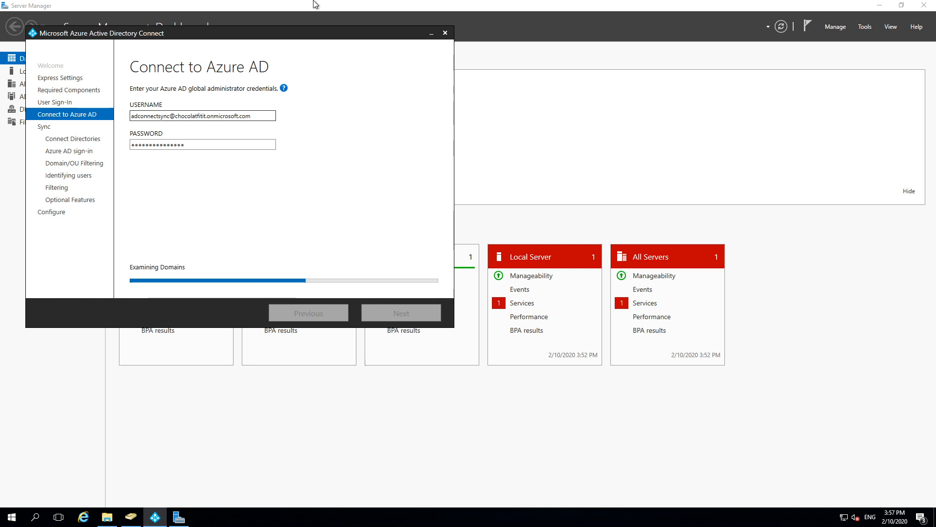
{"action": "mouse_move", "coordinate": [316, 4]}
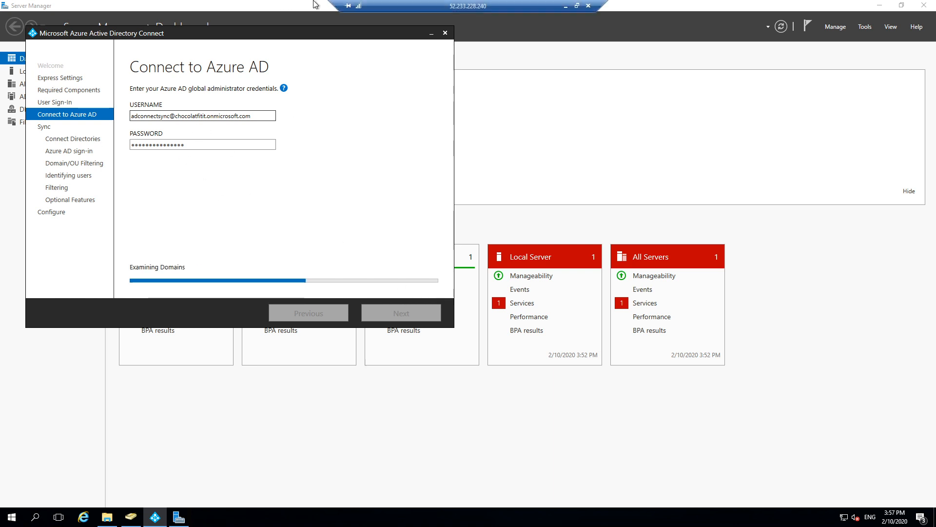
{"action": "left_click", "coordinate": [563, 5]}
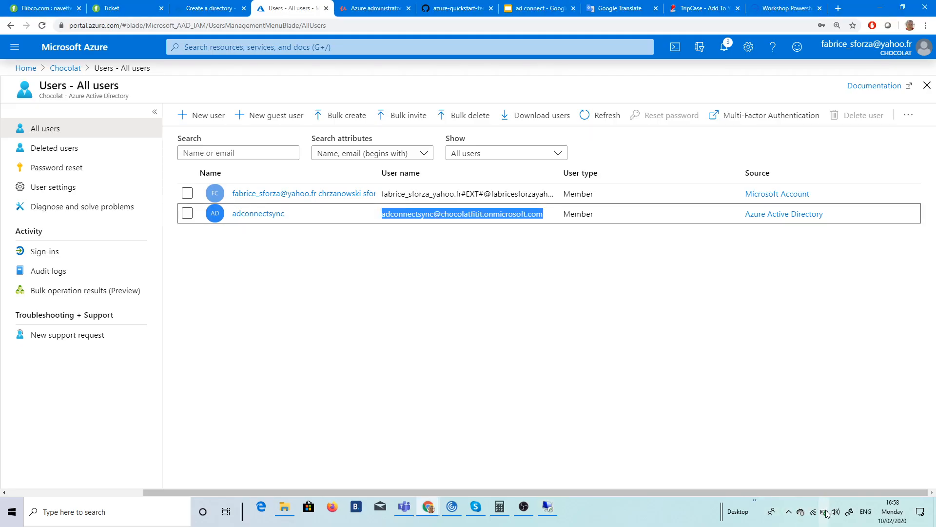
{"action": "left_click", "coordinate": [548, 507]}
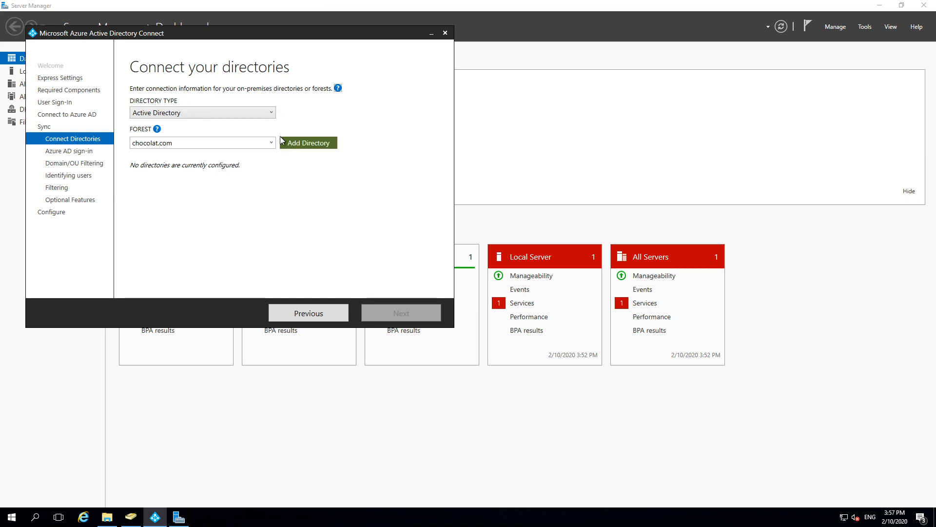
Step: Add the chocolat.com directory using the enterprise admin credentials, then continue
{"action": "left_click", "coordinate": [295, 146]}
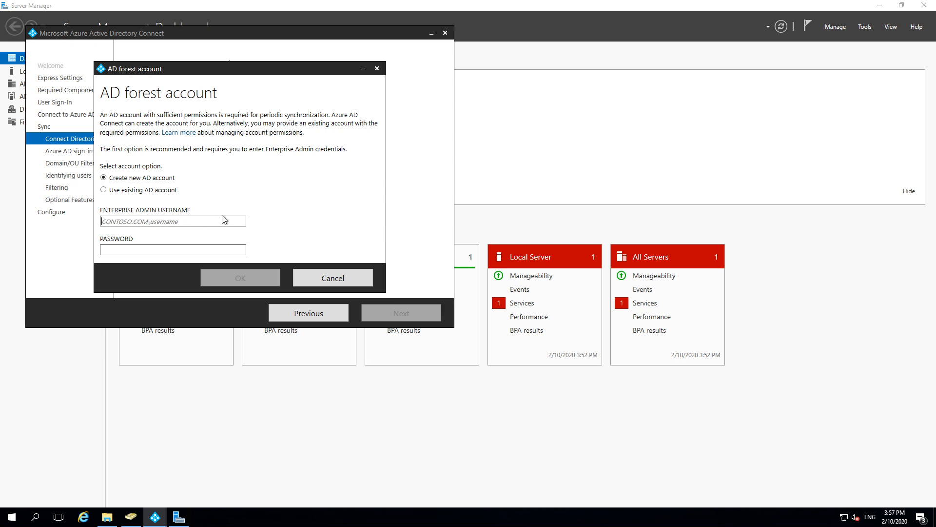
{"action": "type", "text": "ch"}
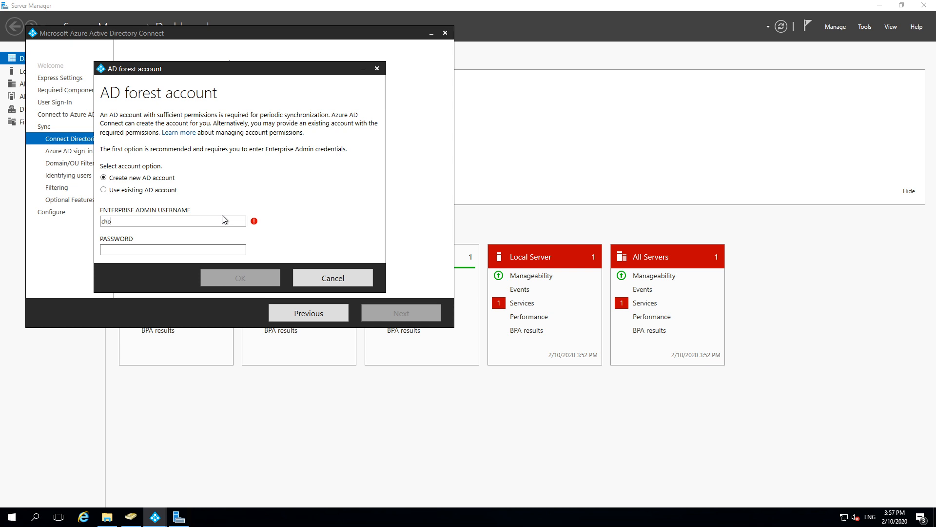
{"action": "type", "text": "ocoolat\\f"}
{"action": "key", "text": "Tab"}
{"action": "type", "text": "****"}
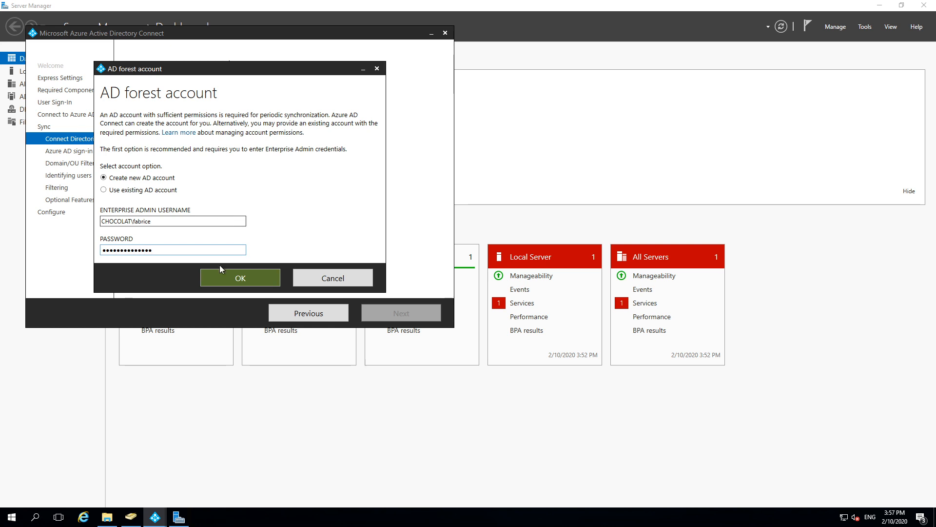
{"action": "left_click", "coordinate": [244, 276]}
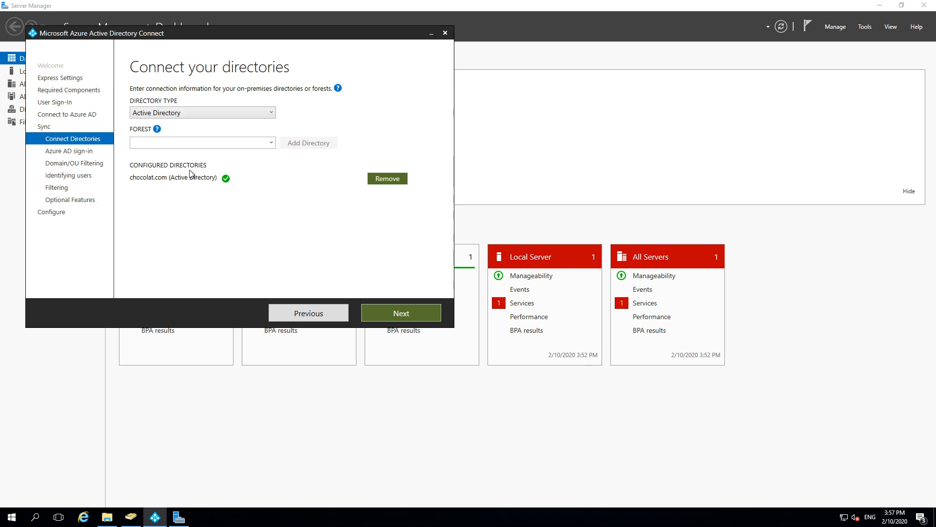
{"action": "left_click", "coordinate": [383, 314]}
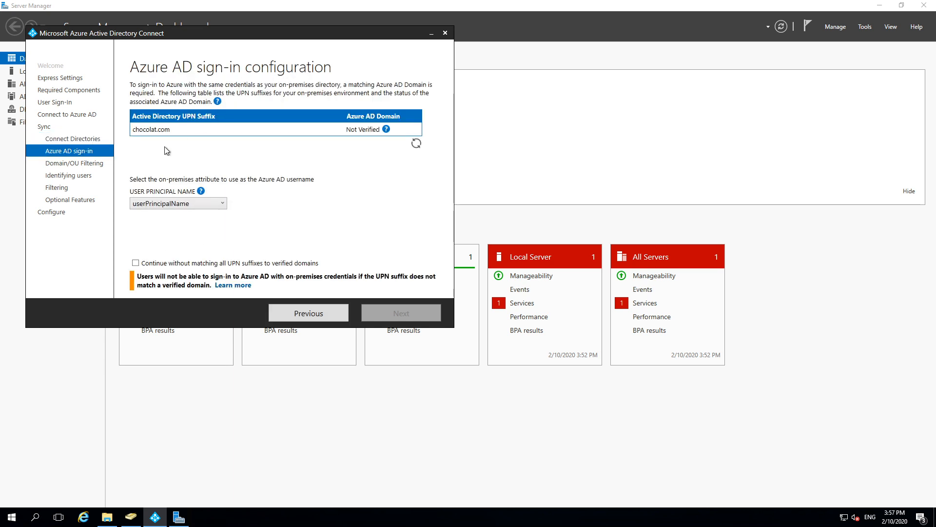
Step: Continue without verified UPN suffixes and sync only chocolat.com's sales OU
{"action": "left_click", "coordinate": [136, 263]}
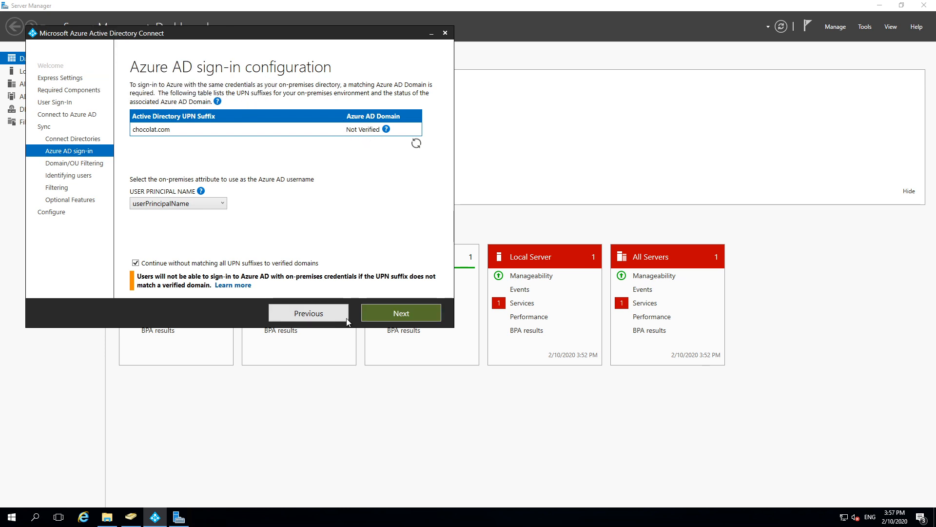
{"action": "left_click", "coordinate": [380, 311]}
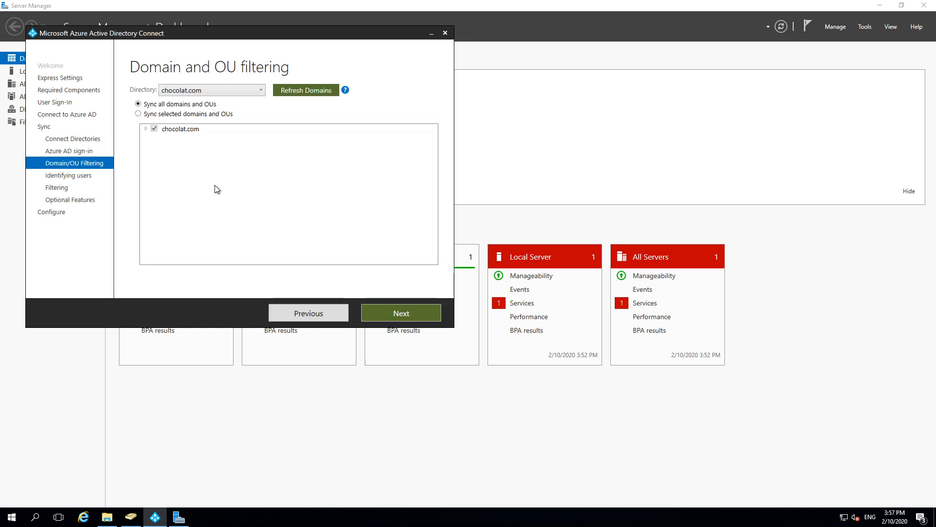
{"action": "left_click", "coordinate": [138, 114]}
{"action": "left_click", "coordinate": [145, 129]}
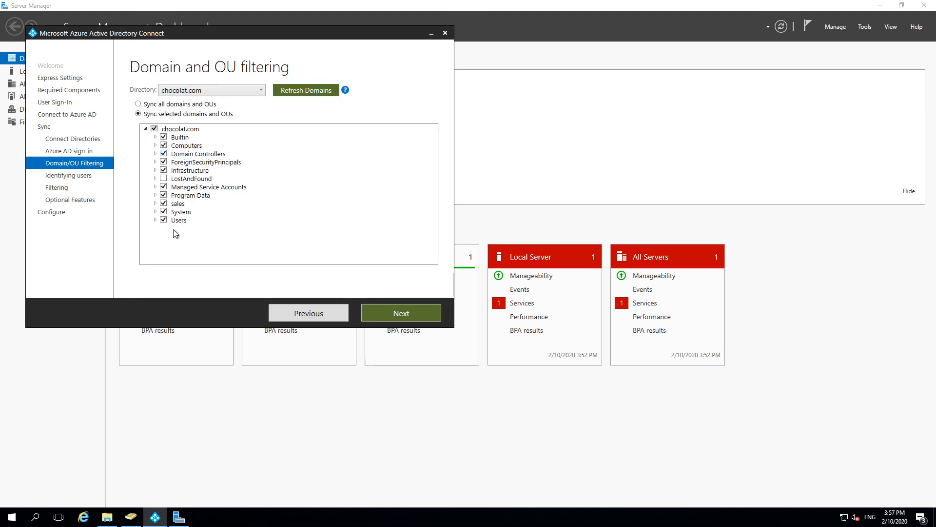
{"action": "left_click", "coordinate": [154, 128]}
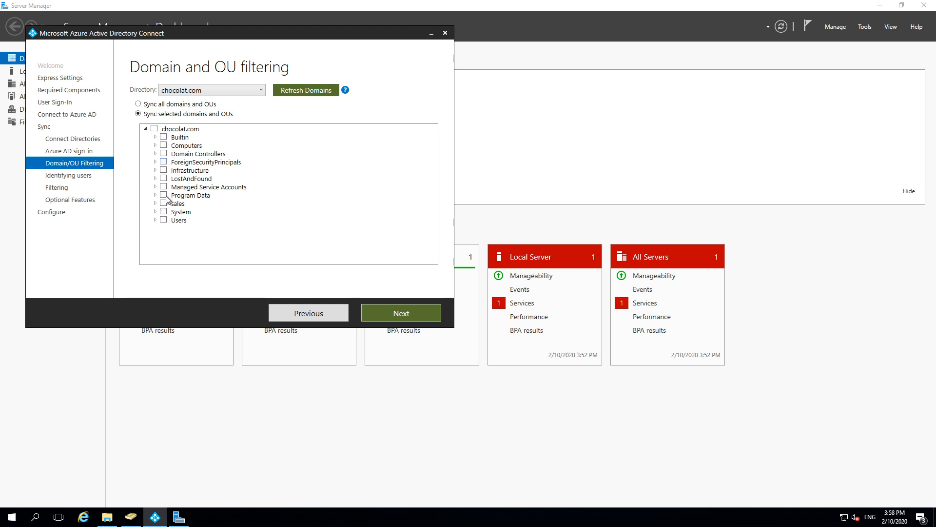
{"action": "left_click", "coordinate": [163, 204]}
{"action": "left_click", "coordinate": [392, 313]}
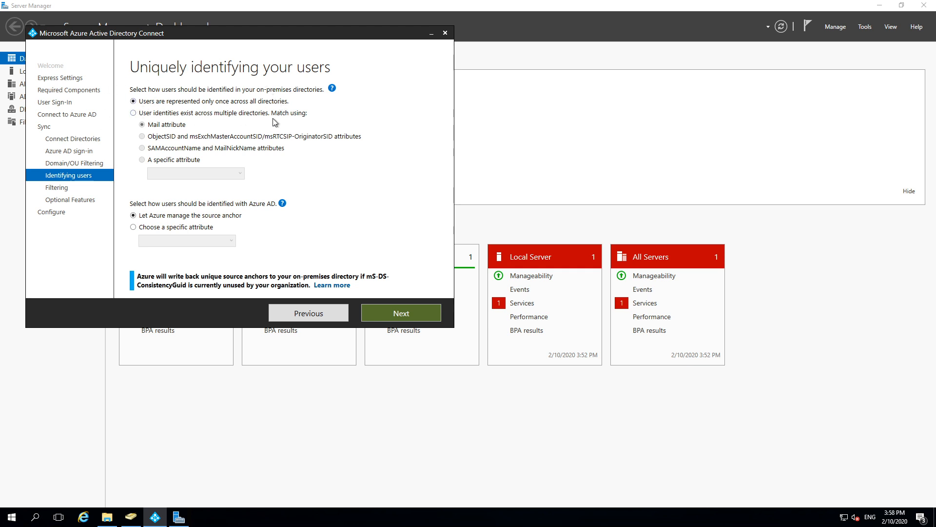
Step: Keep users represented only once and let Azure manage the source anchor
{"action": "left_click", "coordinate": [133, 114]}
{"action": "left_click", "coordinate": [187, 162]}
{"action": "left_click", "coordinate": [236, 179]}
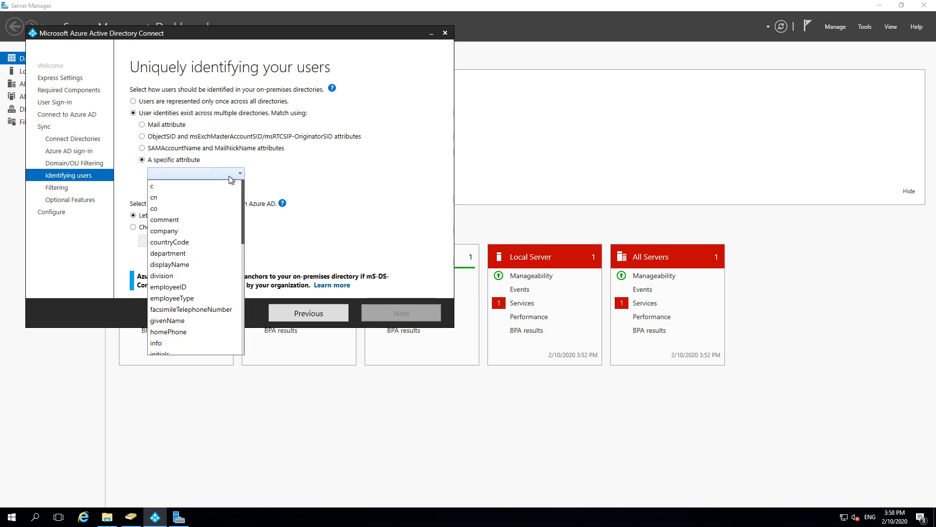
{"action": "left_click", "coordinate": [229, 176]}
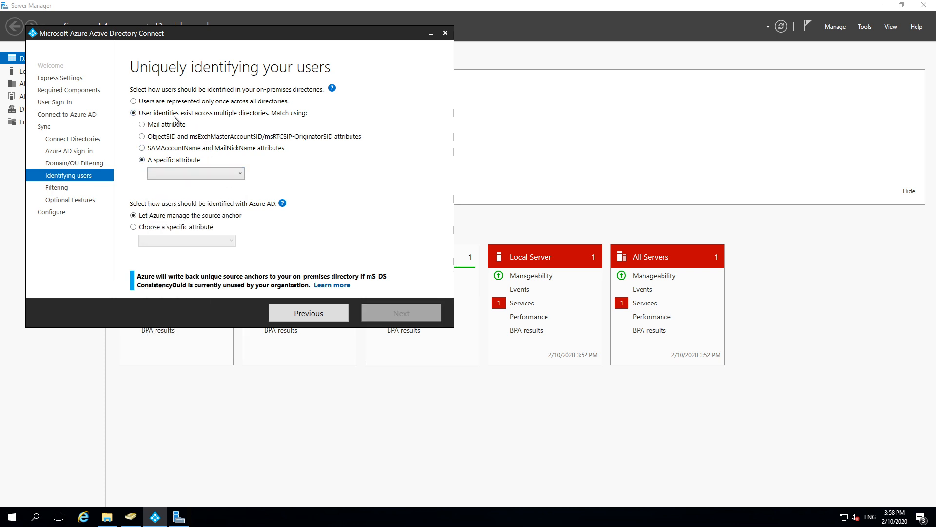
{"action": "left_click", "coordinate": [133, 100]}
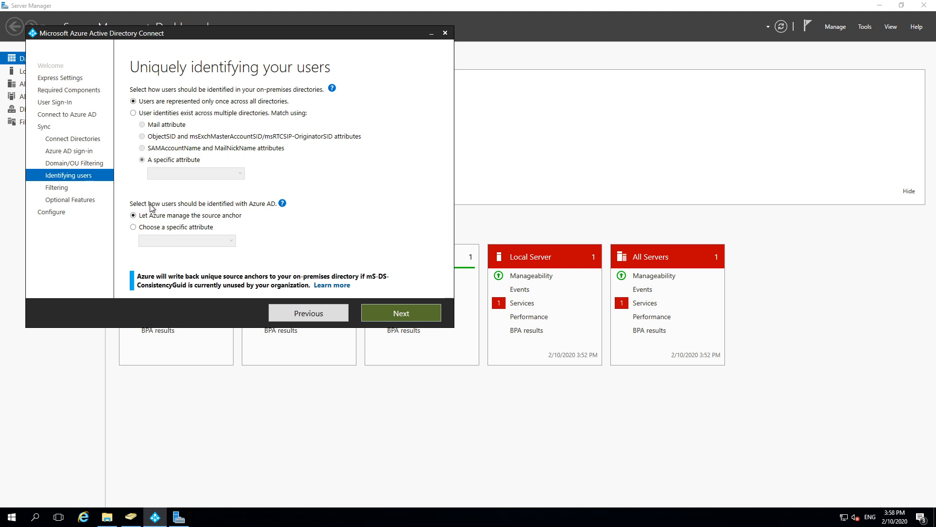
{"action": "left_click", "coordinate": [155, 228]}
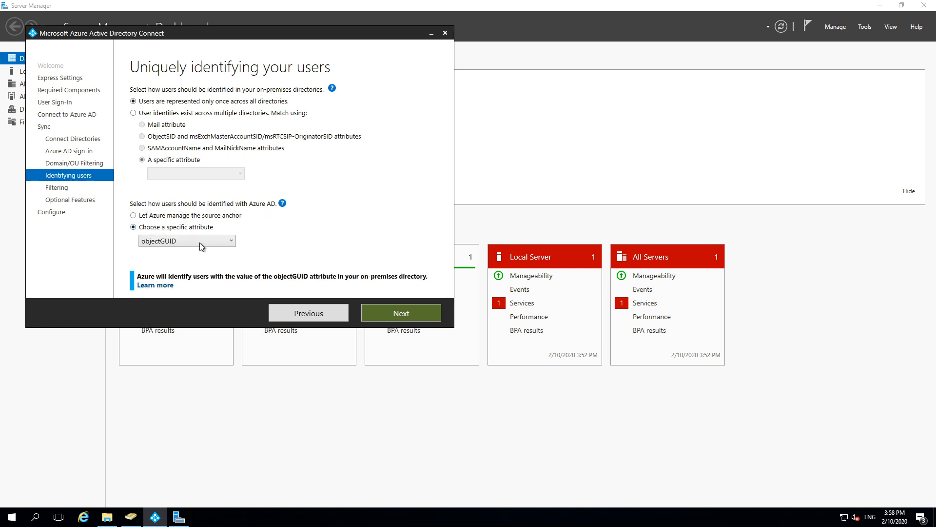
{"action": "left_click", "coordinate": [172, 216]}
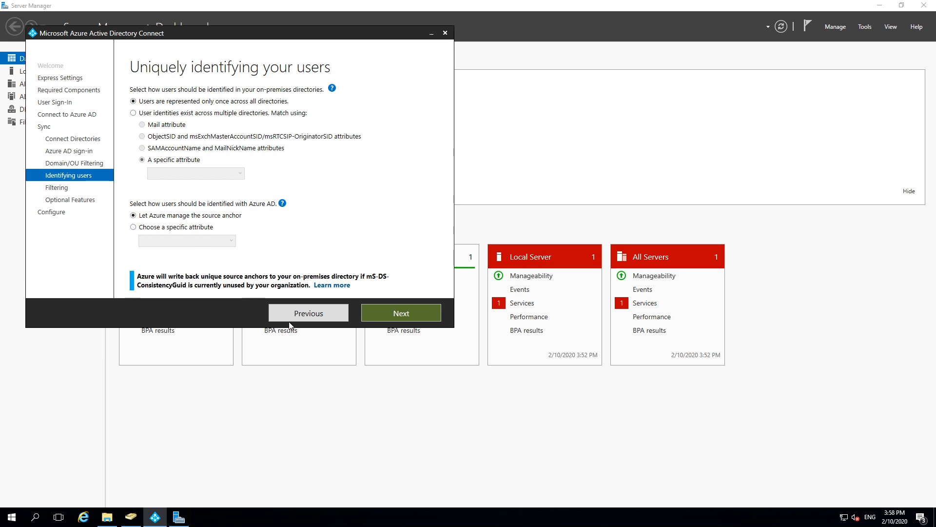
{"action": "left_click", "coordinate": [388, 314]}
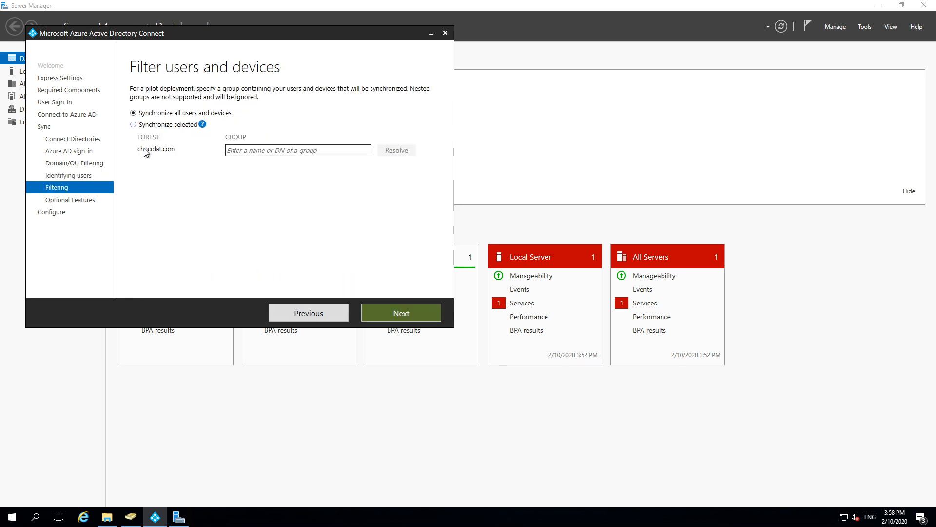
Step: Accept the remaining pages, start the installation, and bring the host's Azure portal forward
{"action": "mouse_move", "coordinate": [202, 124]}
{"action": "left_click", "coordinate": [390, 317]}
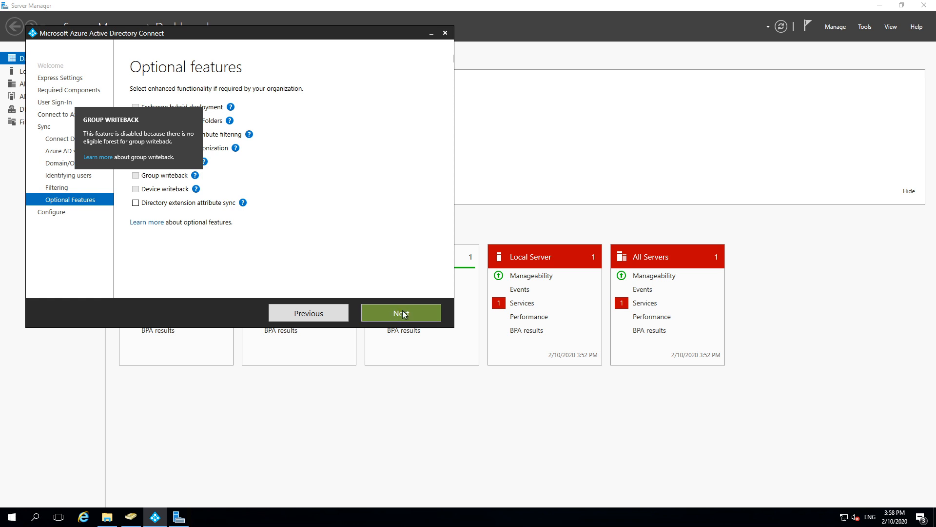
{"action": "key", "text": "Return"}
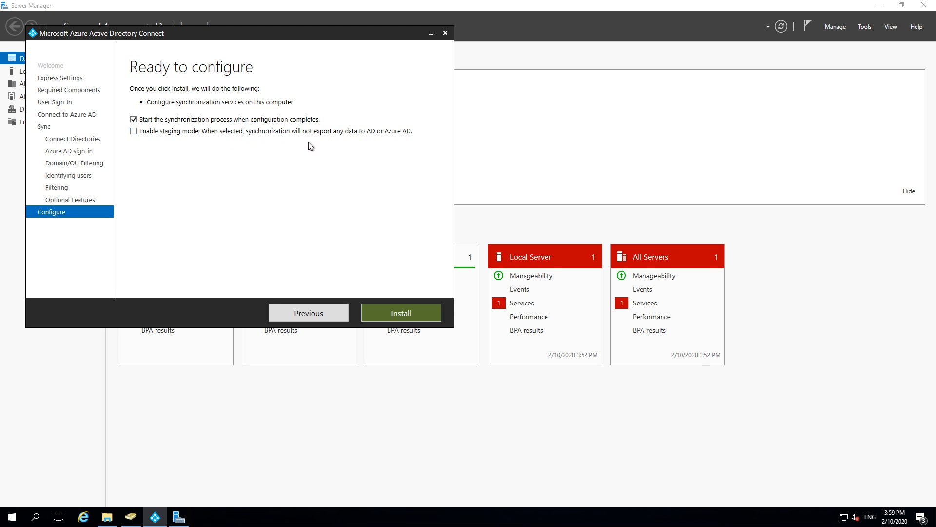
{"action": "left_click", "coordinate": [382, 314]}
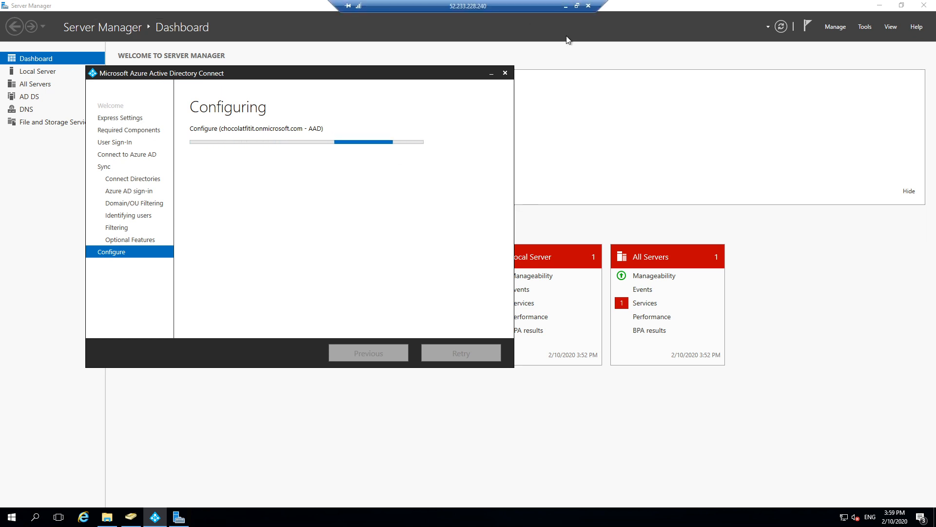
{"action": "left_click", "coordinate": [565, 6]}
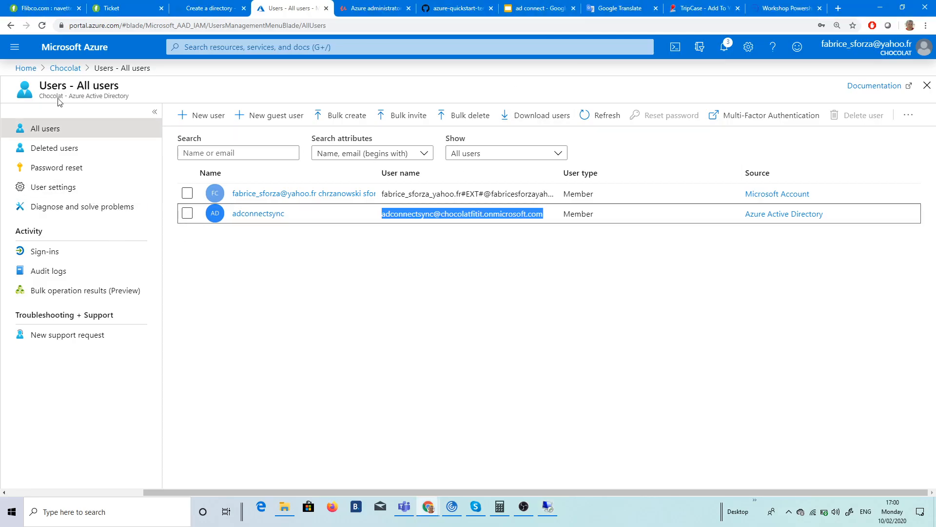
Step: Check the Chocolat directory's Azure AD Connect status and custom domain names, refresh, then return to the remote server
{"action": "left_click", "coordinate": [73, 70]}
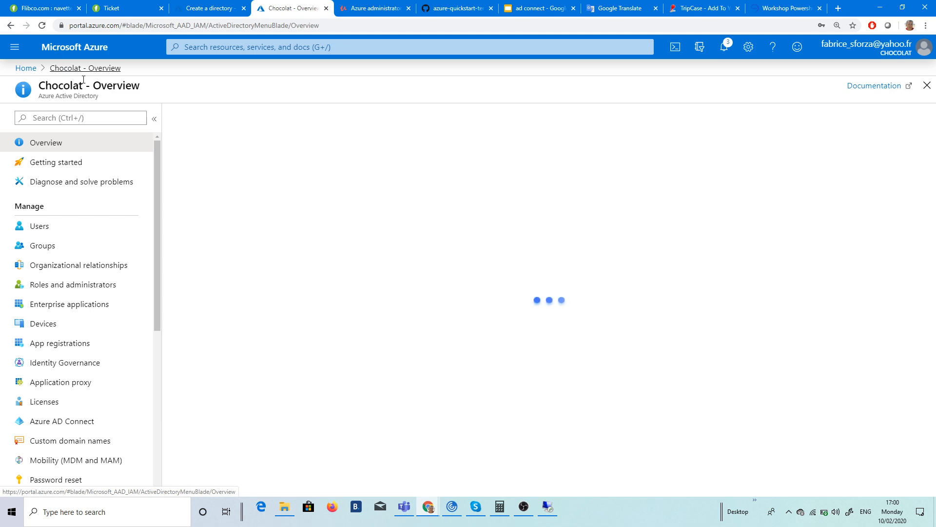
{"action": "left_click", "coordinate": [129, 422]}
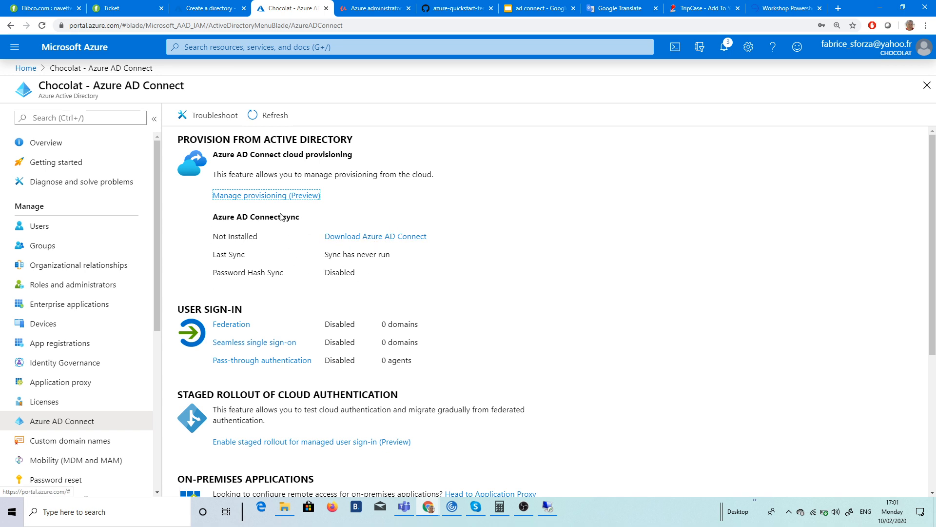
{"action": "left_click", "coordinate": [117, 441]}
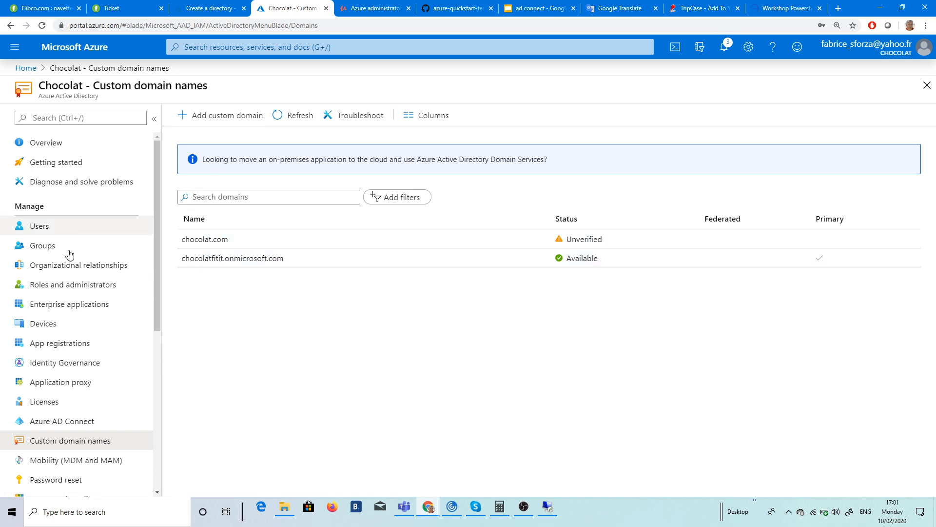
{"action": "left_click", "coordinate": [52, 422]}
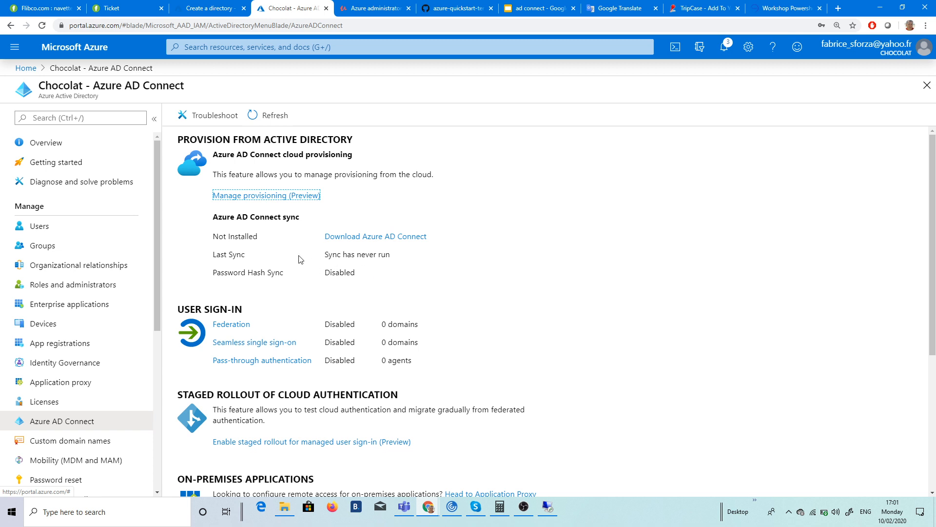
{"action": "left_click", "coordinate": [273, 117]}
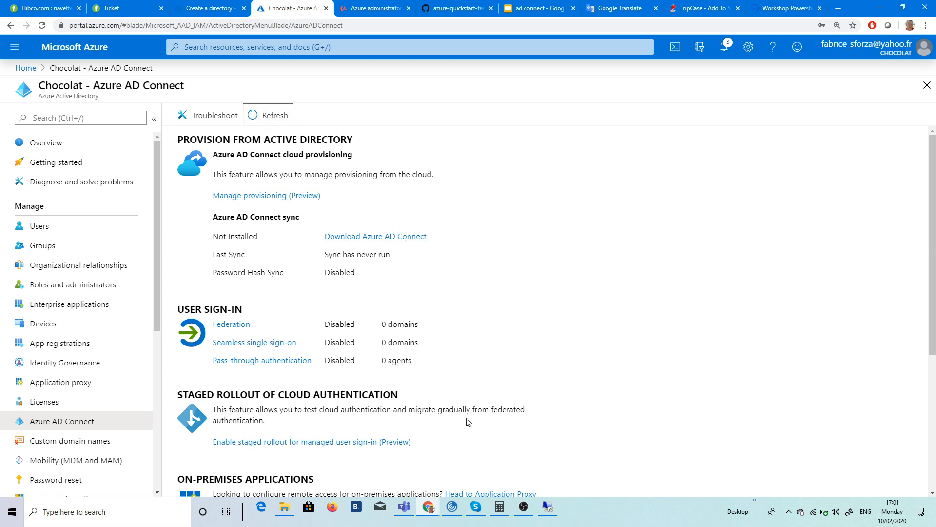
{"action": "left_click", "coordinate": [547, 507]}
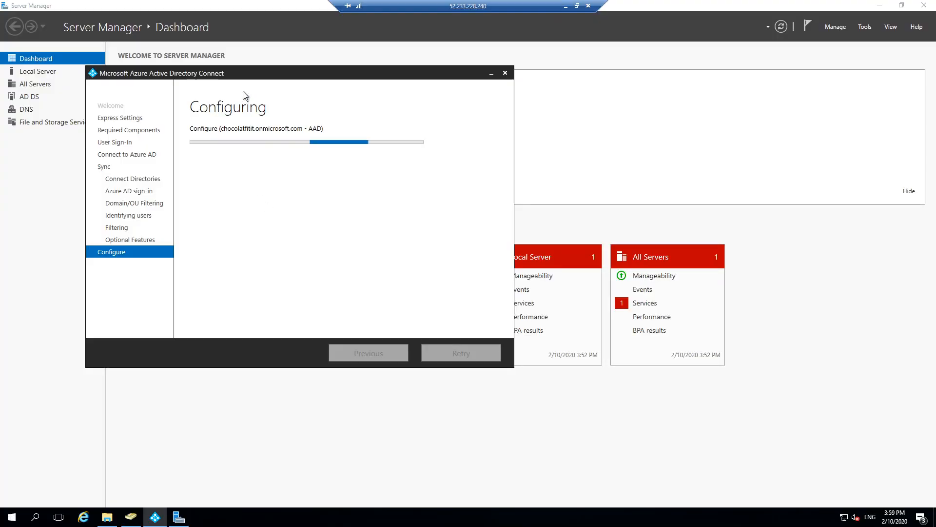
{"action": "left_click_drag", "start_coordinate": [249, 82], "coordinate": [347, 92]}
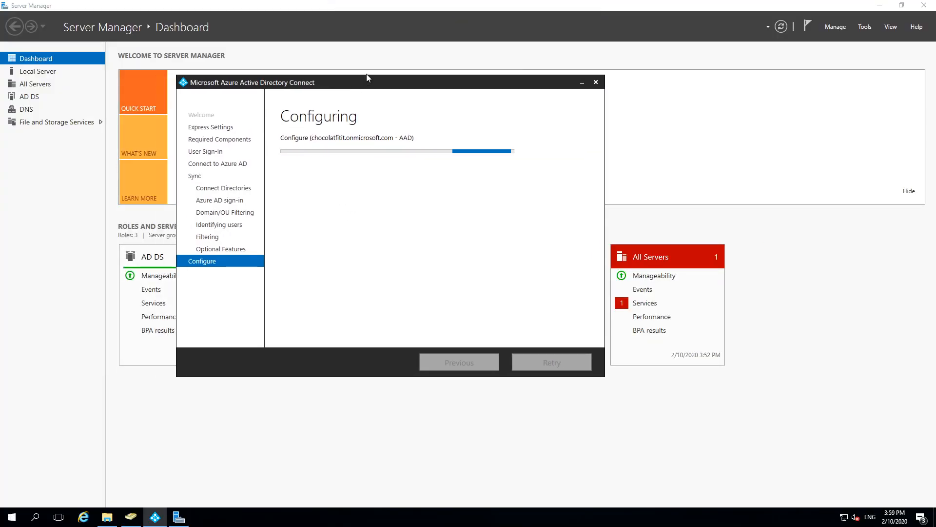
{"action": "left_click_drag", "start_coordinate": [337, 87], "coordinate": [453, 96]}
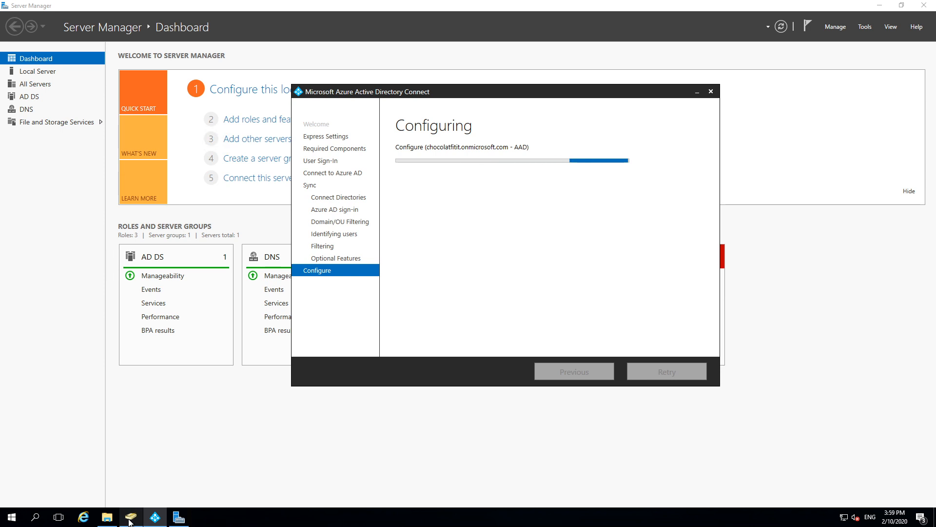
{"action": "mouse_move", "coordinate": [131, 515]}
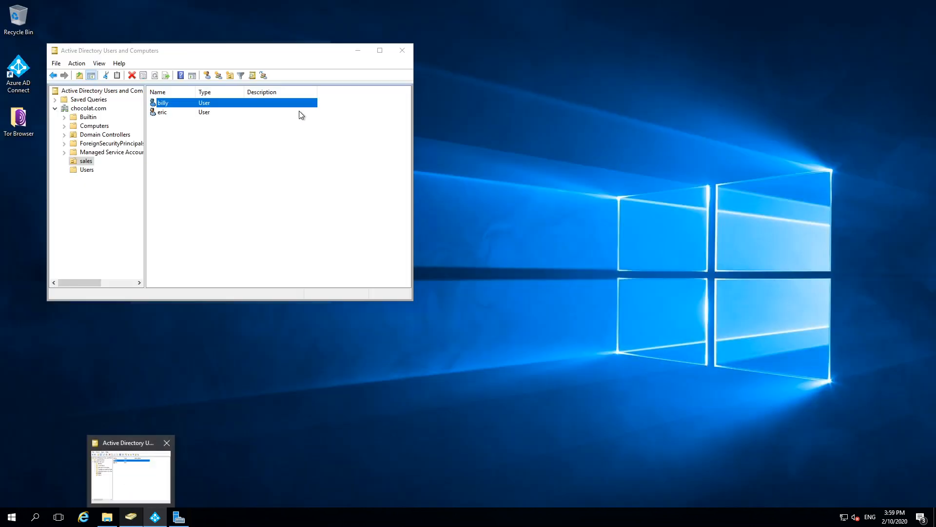
{"action": "left_click", "coordinate": [128, 477]}
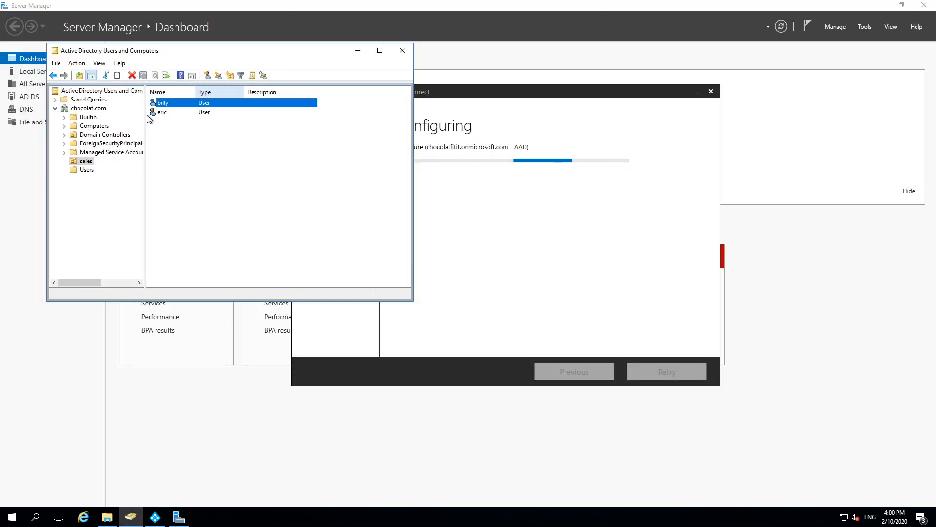
{"action": "right_click", "coordinate": [176, 104]}
{"action": "left_click", "coordinate": [195, 238]}
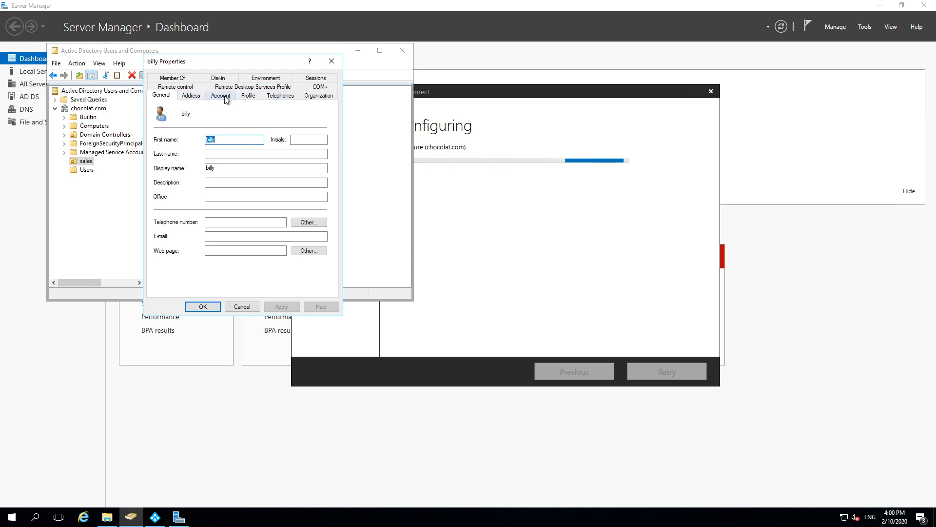
{"action": "left_click", "coordinate": [223, 96]}
{"action": "left_click", "coordinate": [306, 118]}
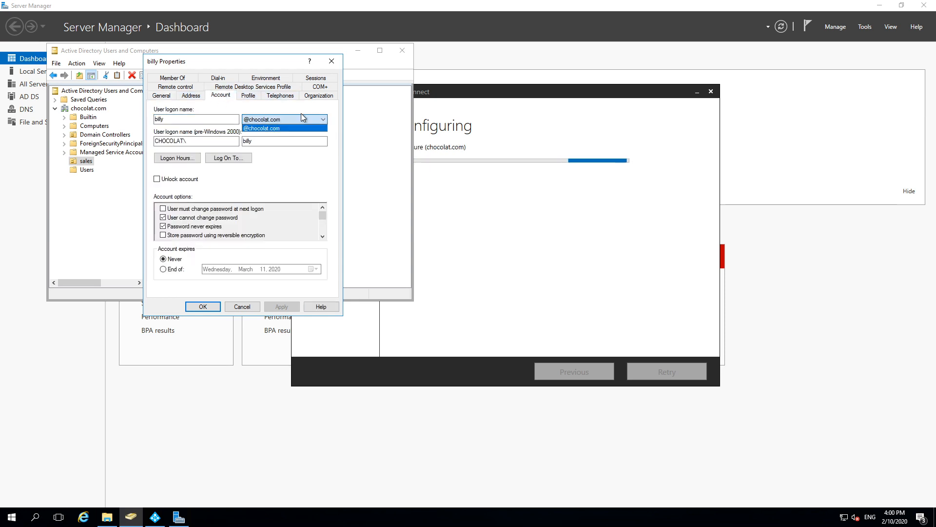
{"action": "left_click", "coordinate": [331, 62]}
{"action": "left_click", "coordinate": [331, 62]}
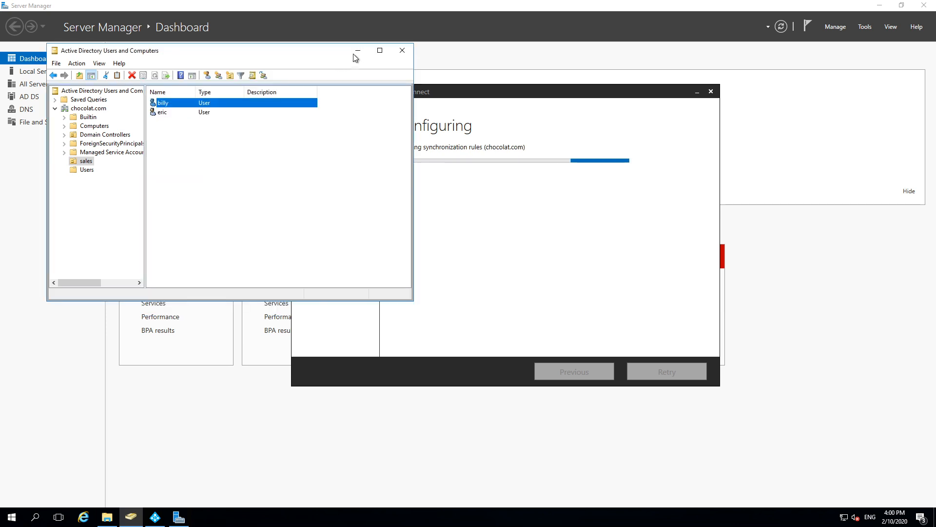
{"action": "left_click", "coordinate": [357, 51]}
{"action": "left_click_drag", "start_coordinate": [422, 86], "coordinate": [364, 61]}
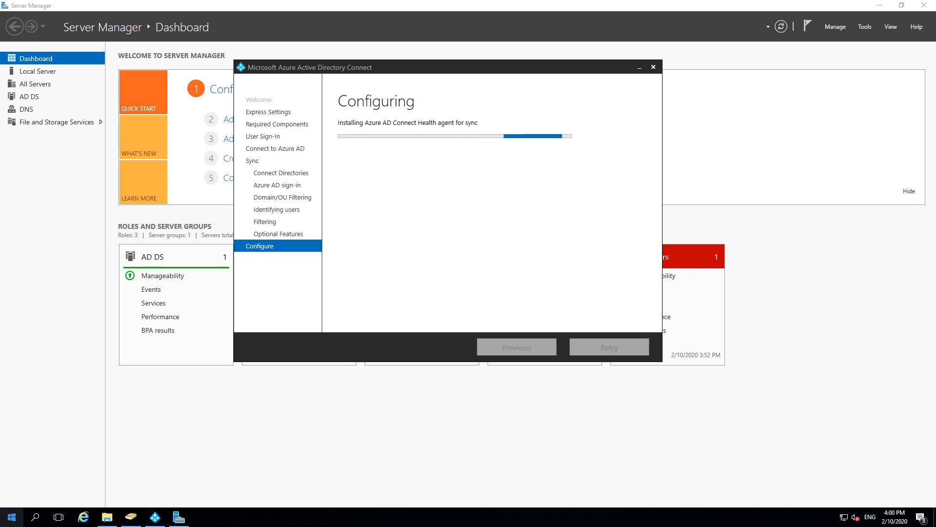
{"action": "left_click", "coordinate": [12, 517]}
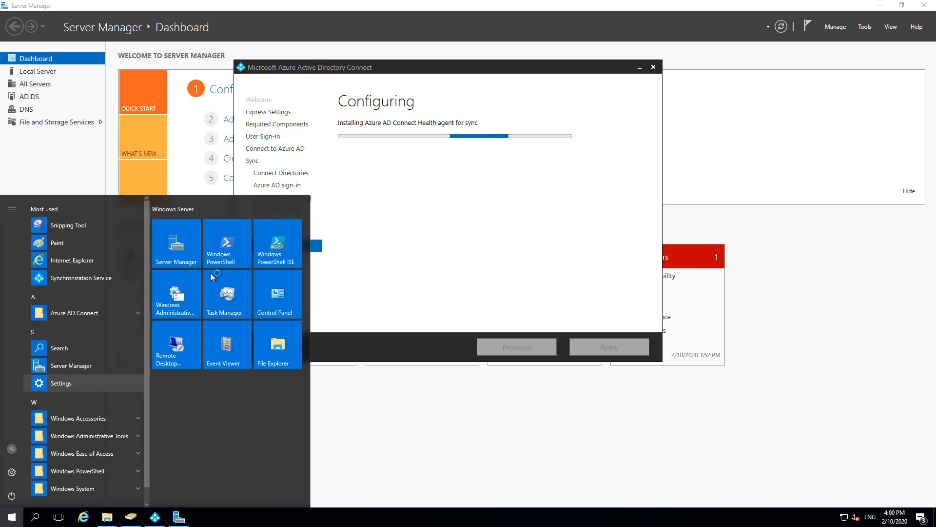
{"action": "left_click", "coordinate": [231, 243]}
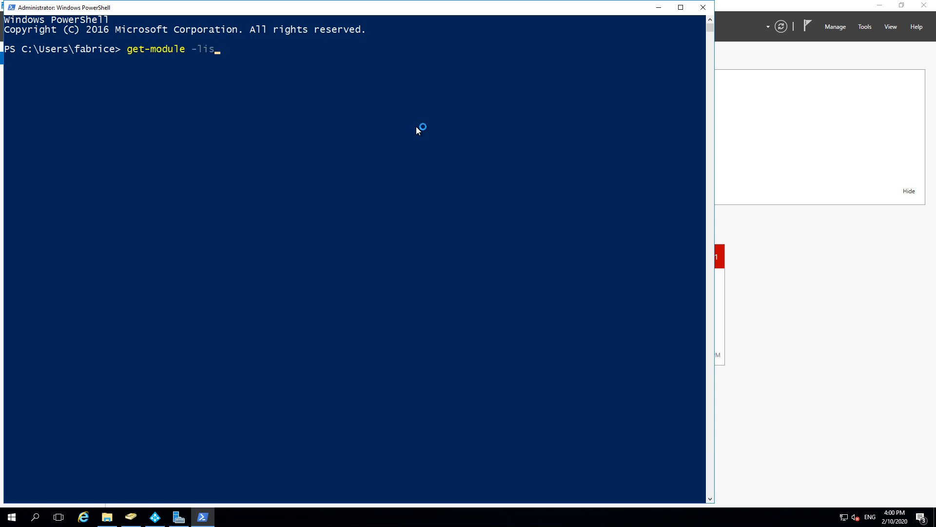
{"action": "type", "text": "get-module -lis"}
{"action": "key", "text": "Tab"}
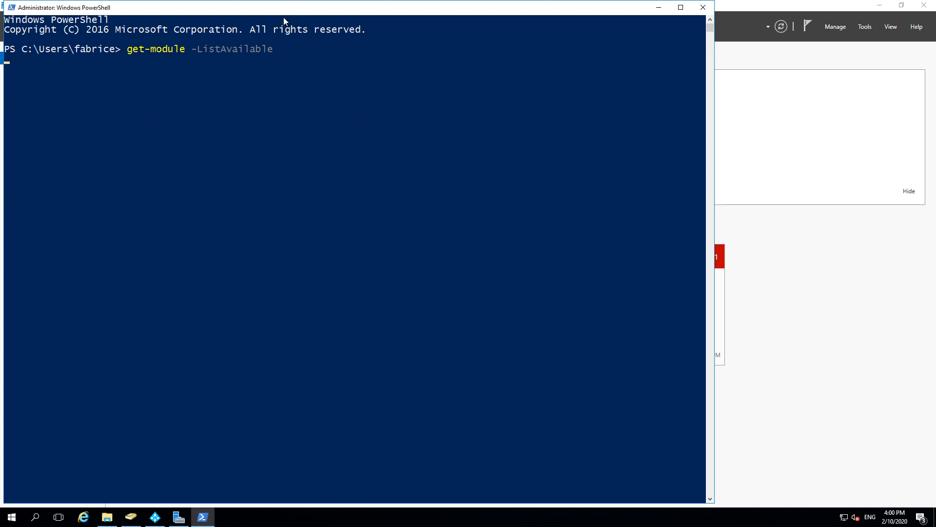
{"action": "left_click_drag", "start_coordinate": [284, 9], "coordinate": [727, 69]}
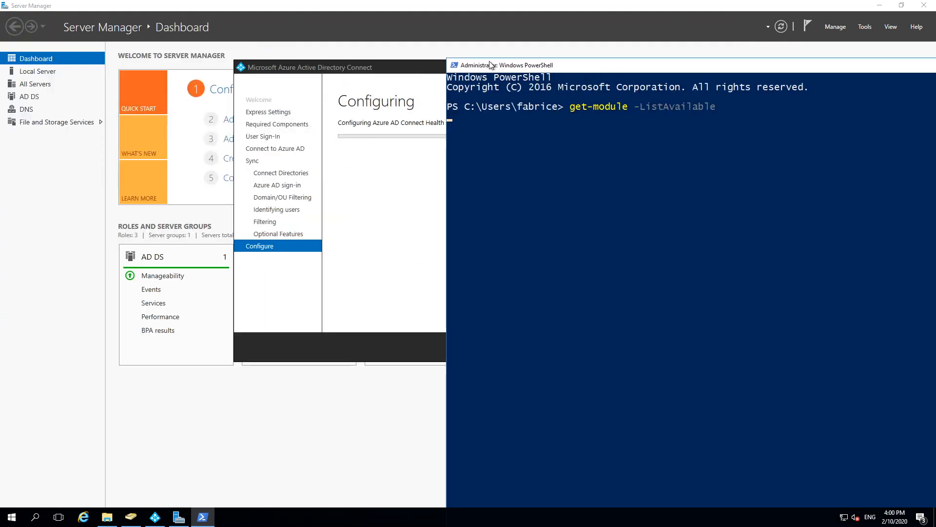
{"action": "left_click", "coordinate": [353, 72]}
{"action": "left_click_drag", "start_coordinate": [359, 75], "coordinate": [171, 59]}
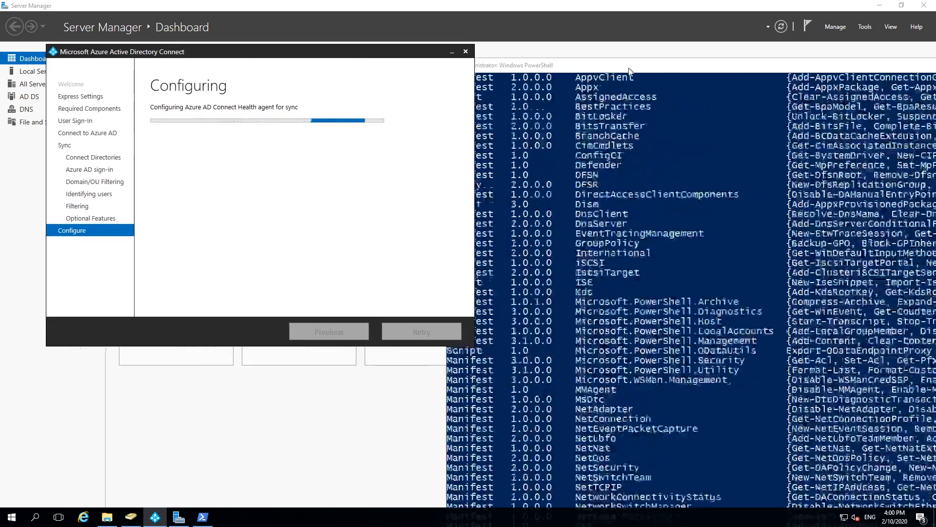
{"action": "left_click_drag", "start_coordinate": [516, 67], "coordinate": [244, 1]}
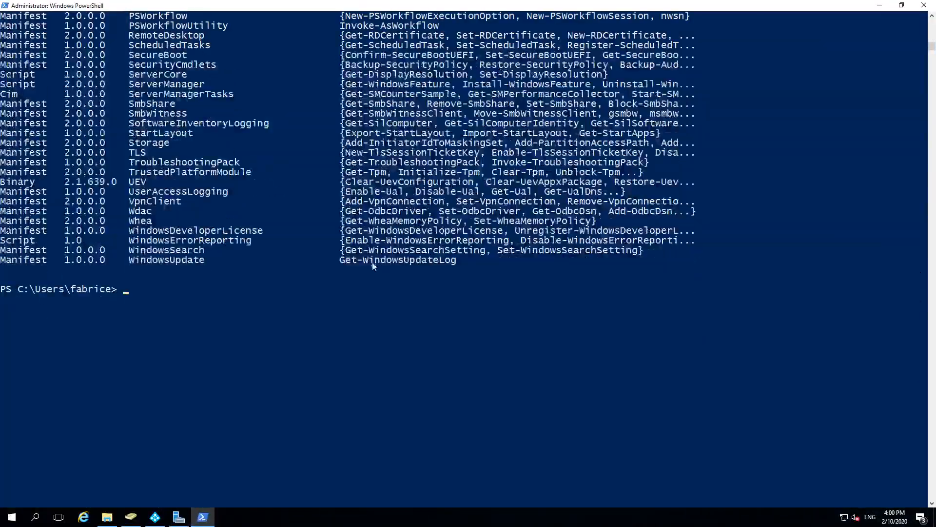
{"action": "scroll", "coordinate": [172, 221], "scroll_direction": "up", "scroll_amount": 20}
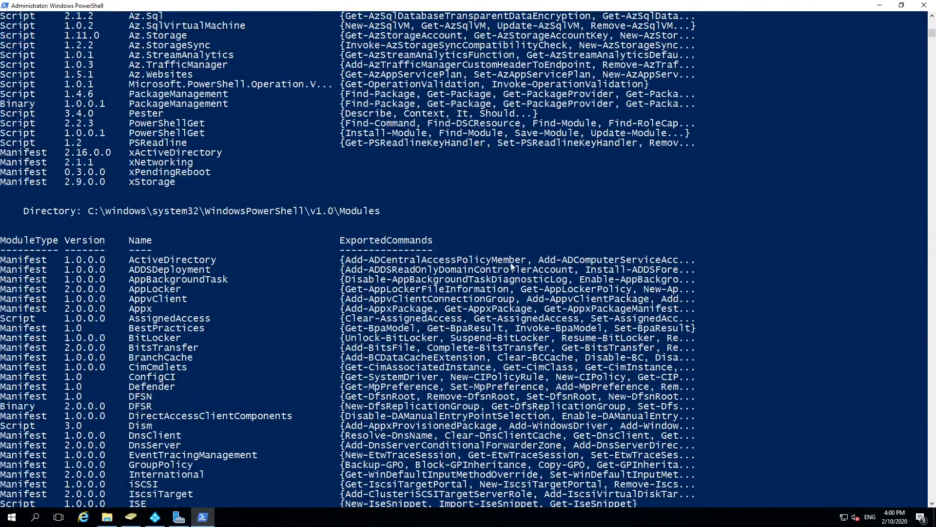
{"action": "scroll", "coordinate": [237, 205], "scroll_direction": "up", "scroll_amount": 16}
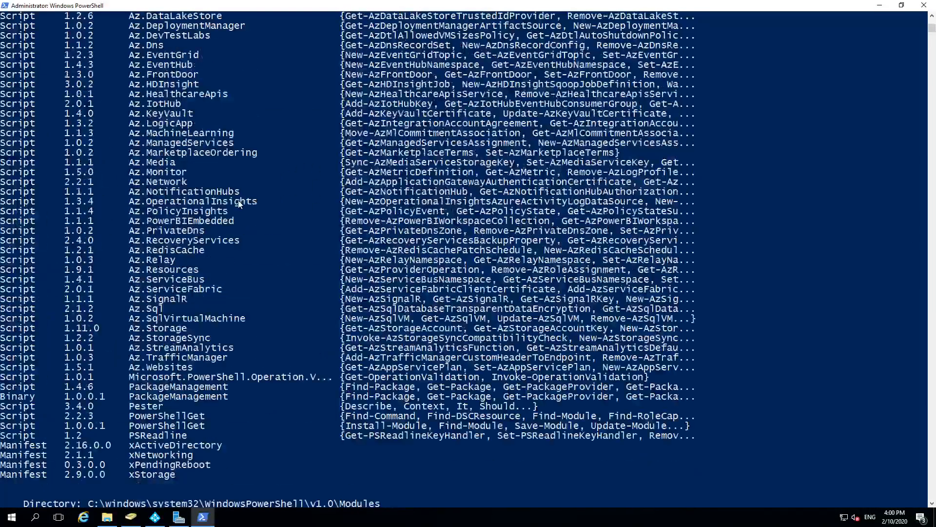
{"action": "scroll", "coordinate": [239, 204], "scroll_direction": "up", "scroll_amount": 4}
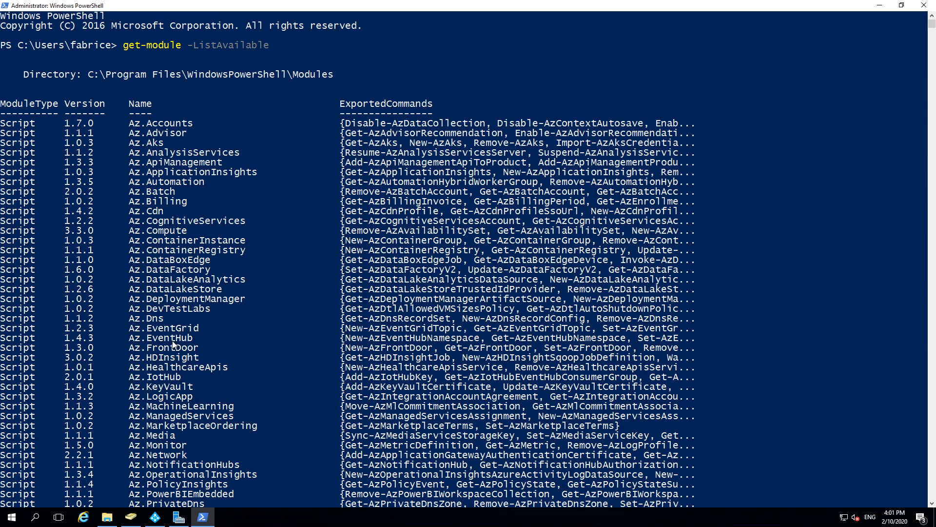
{"action": "scroll", "coordinate": [173, 345], "scroll_direction": "down", "scroll_amount": 10}
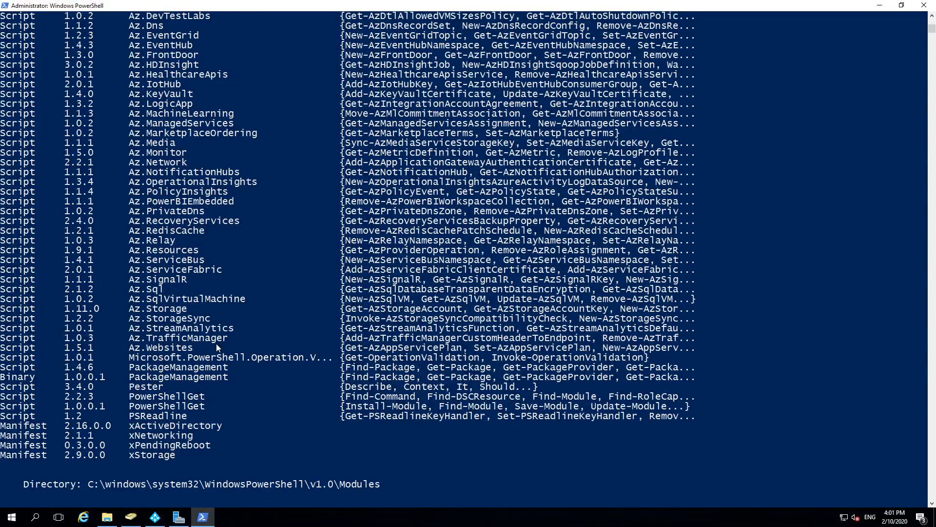
{"action": "scroll", "coordinate": [217, 348], "scroll_direction": "down", "scroll_amount": 11}
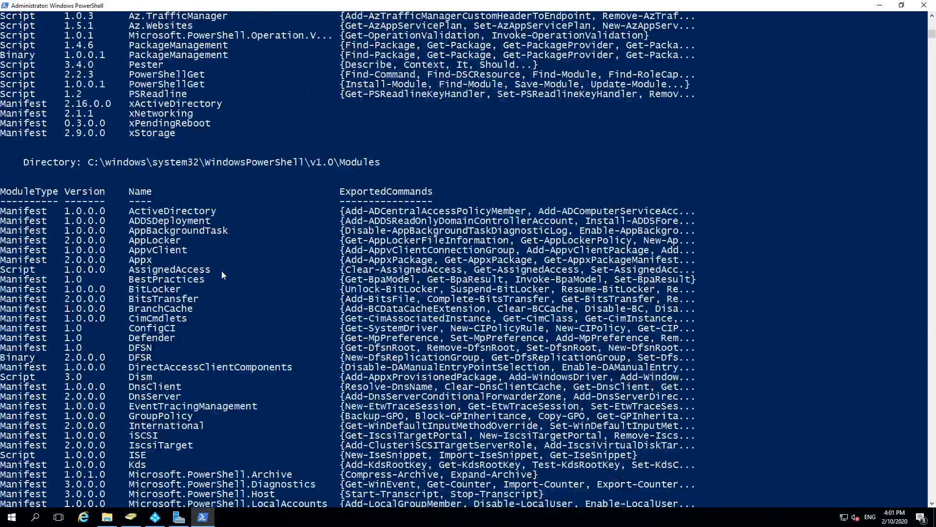
{"action": "scroll", "coordinate": [222, 271], "scroll_direction": "down", "scroll_amount": 20}
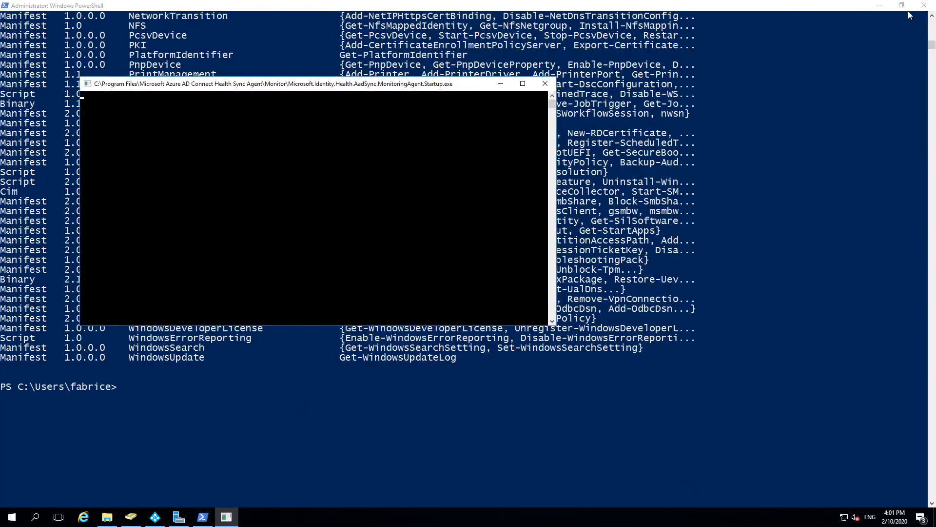
{"action": "left_click", "coordinate": [924, 6]}
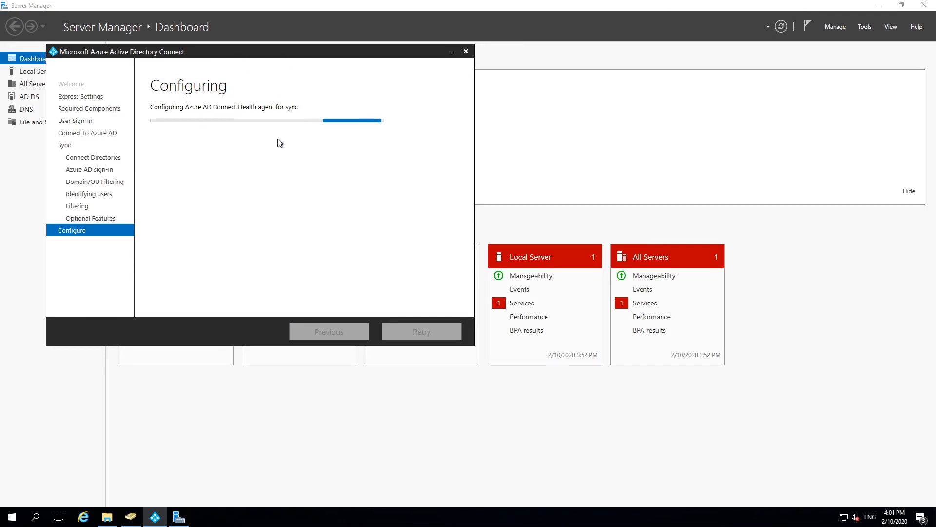
Step: Move the configuring wizard aside and minimise the remote desktop session
{"action": "left_click_drag", "start_coordinate": [224, 52], "coordinate": [478, 71]}
{"action": "mouse_move", "coordinate": [437, 10]}
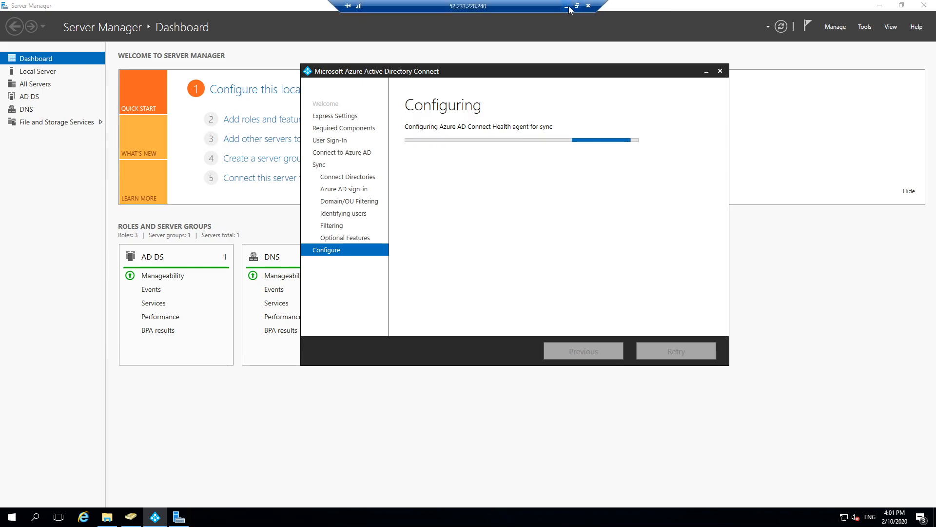
{"action": "left_click", "coordinate": [566, 6]}
Step: Search the Azure portal for 'hea' and open Azure AD Connect Health
{"action": "left_click", "coordinate": [303, 41]}
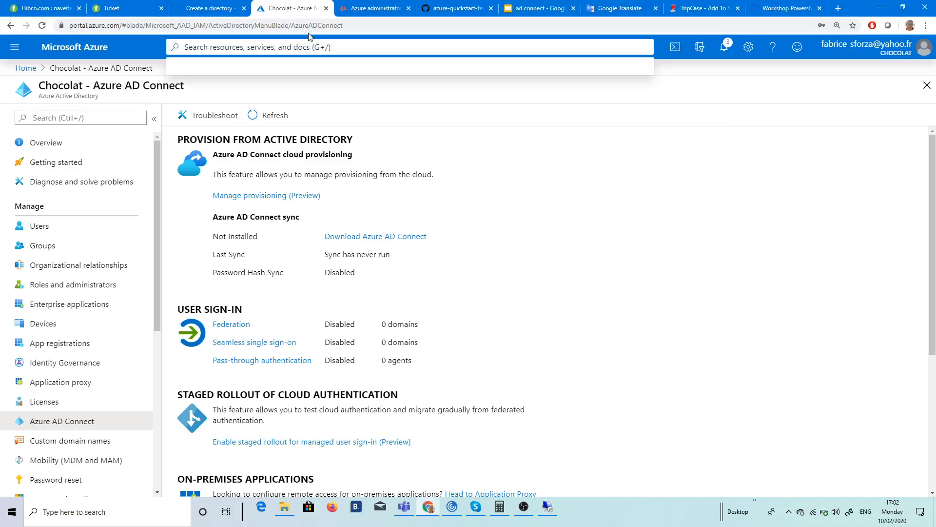
{"action": "type", "text": "hea"}
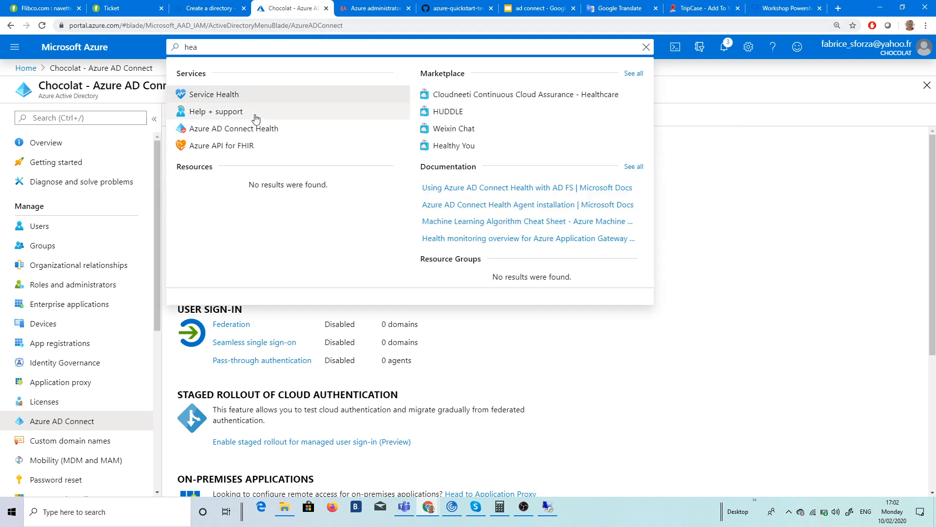
{"action": "left_click", "coordinate": [238, 129]}
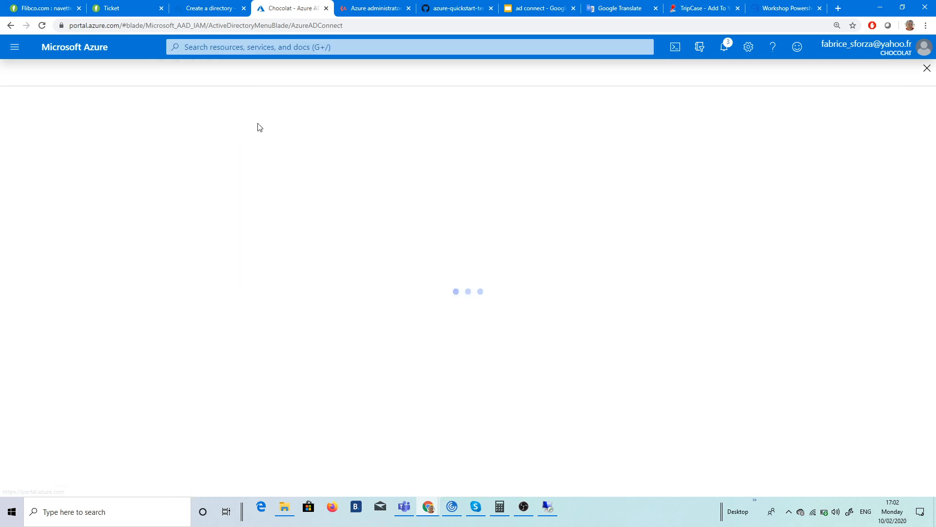
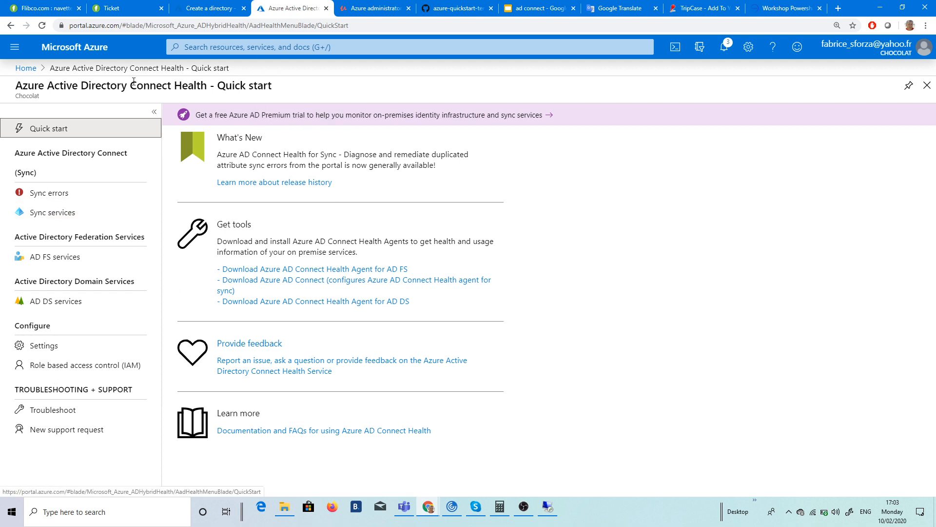
Step: Open Azure Active Directory > Azure AD Connect for Chocolat, refresh its sync status, and return to the server
{"action": "left_click", "coordinate": [26, 68]}
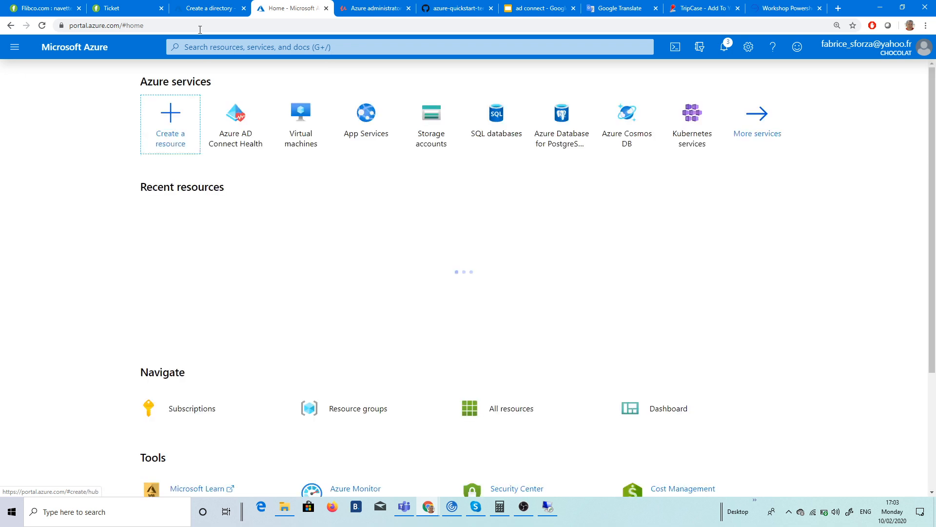
{"action": "left_click", "coordinate": [14, 47]}
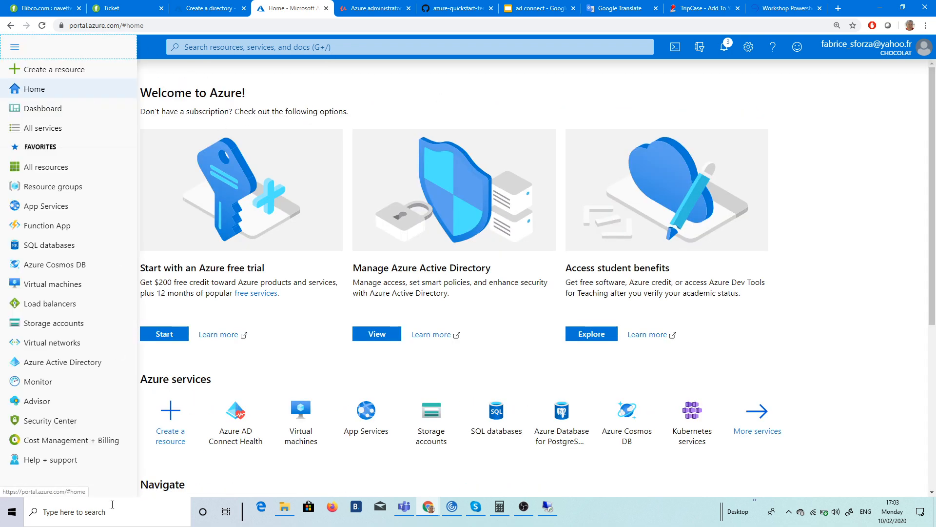
{"action": "left_click", "coordinate": [55, 364]}
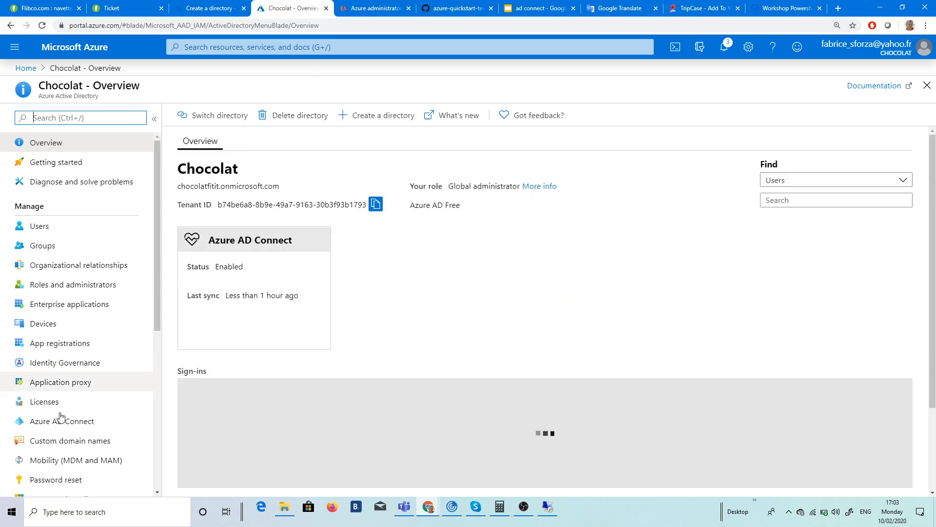
{"action": "left_click", "coordinate": [58, 429]}
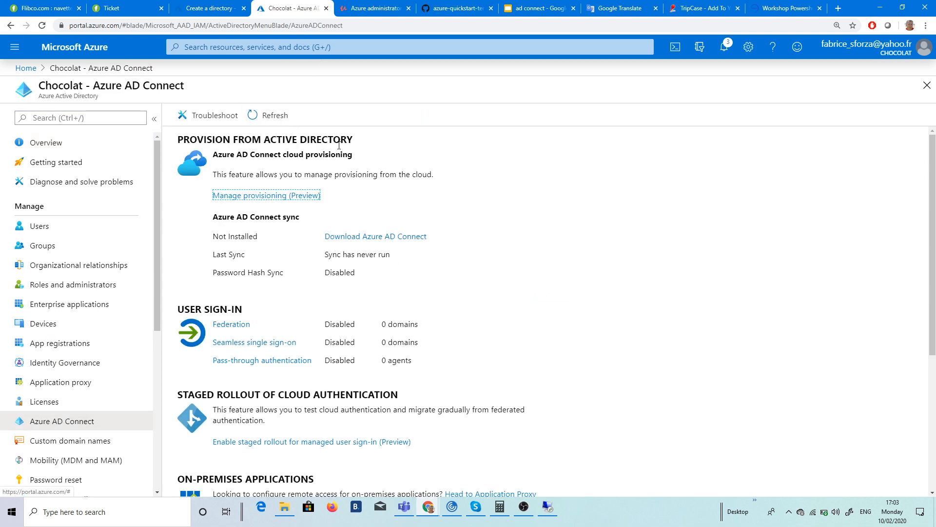
{"action": "left_click", "coordinate": [273, 117]}
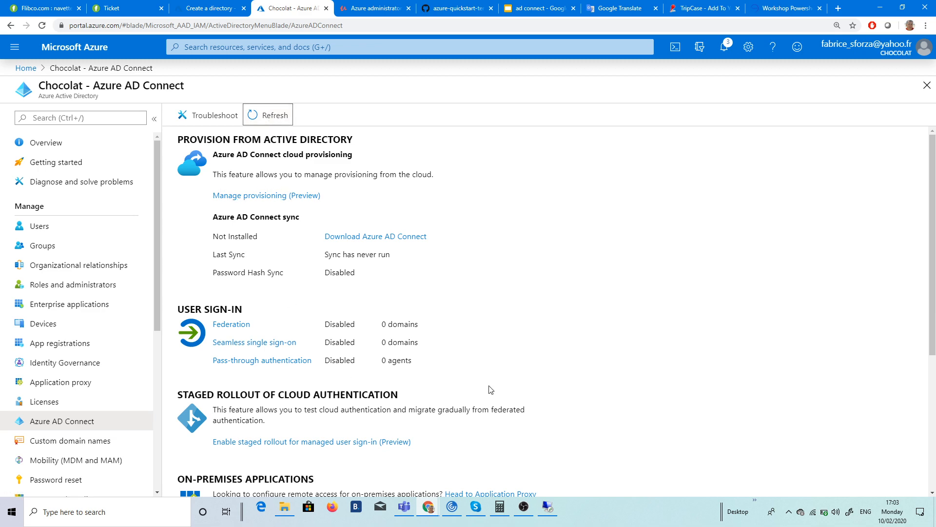
{"action": "left_click", "coordinate": [547, 507]}
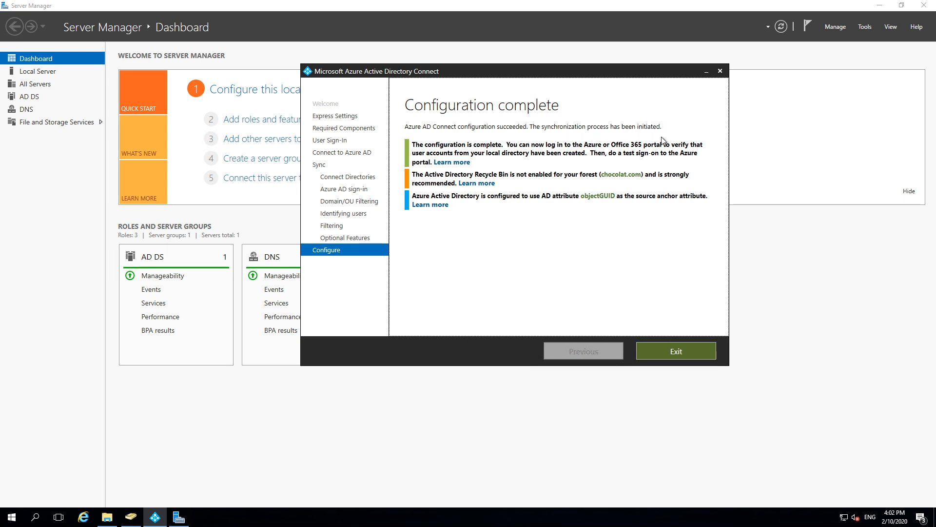
Step: Close the finished Azure AD Connect wizard and launch the Synchronization Service manager
{"action": "left_click", "coordinate": [663, 352]}
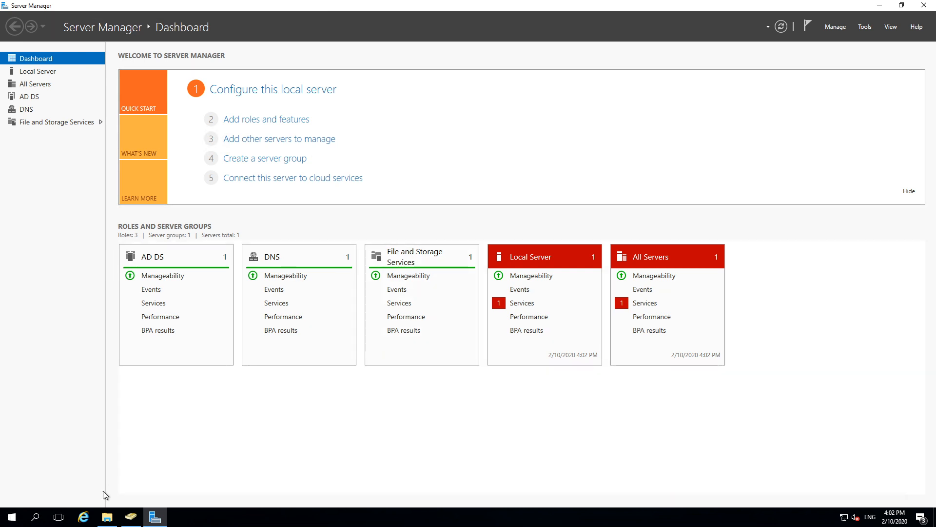
{"action": "left_click", "coordinate": [19, 517]}
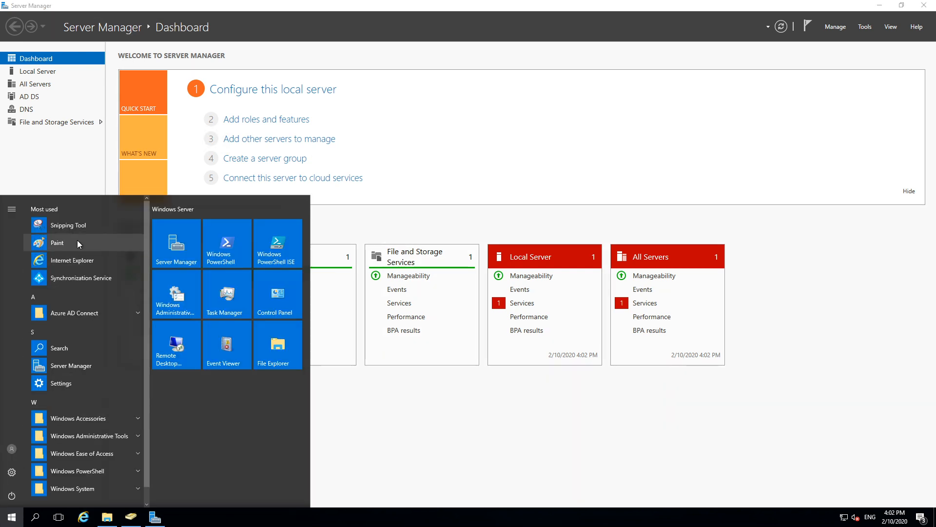
{"action": "left_click", "coordinate": [78, 314]}
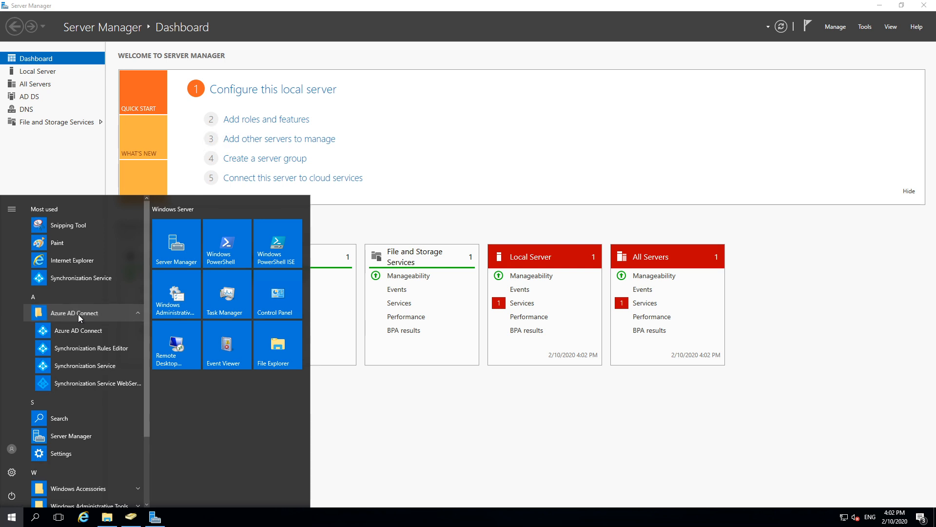
{"action": "left_click", "coordinate": [95, 368]}
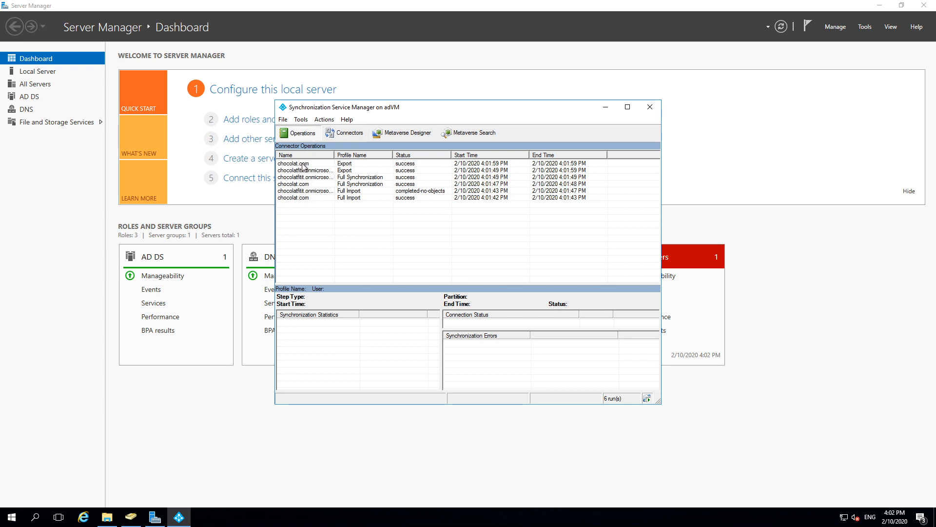
Step: Compare the chocolat.com and cloud export runs and list the cloud export's 2 added objects
{"action": "left_click", "coordinate": [303, 164]}
{"action": "left_click", "coordinate": [318, 171]}
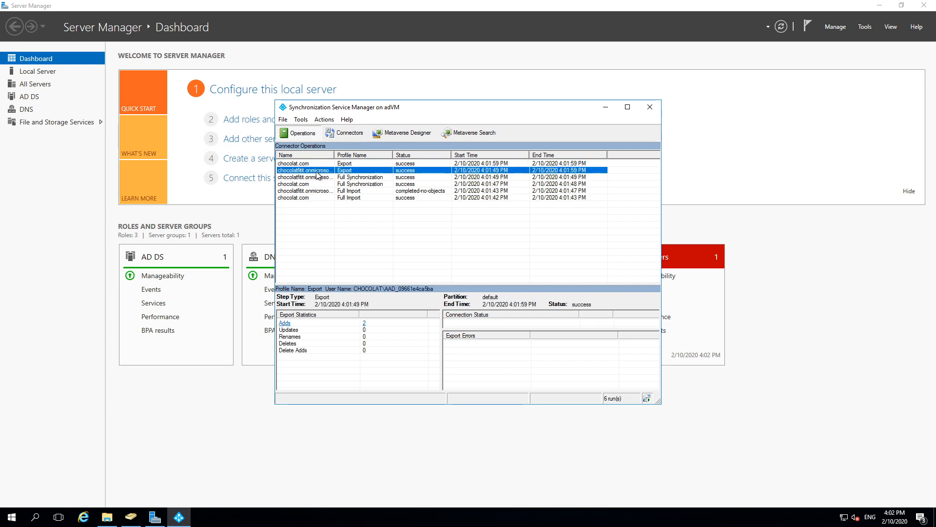
{"action": "left_click", "coordinate": [314, 164]}
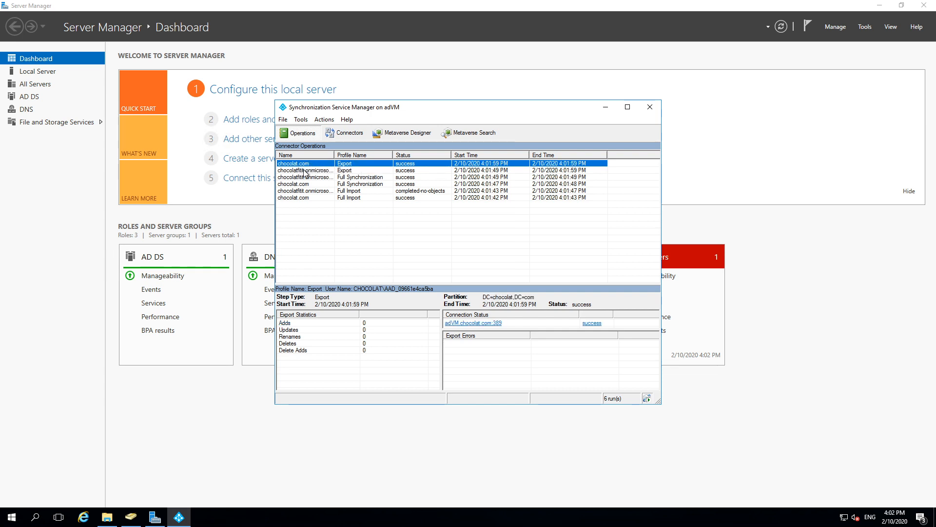
{"action": "left_click", "coordinate": [307, 170]}
{"action": "left_click", "coordinate": [312, 163]}
{"action": "left_click", "coordinate": [325, 171]}
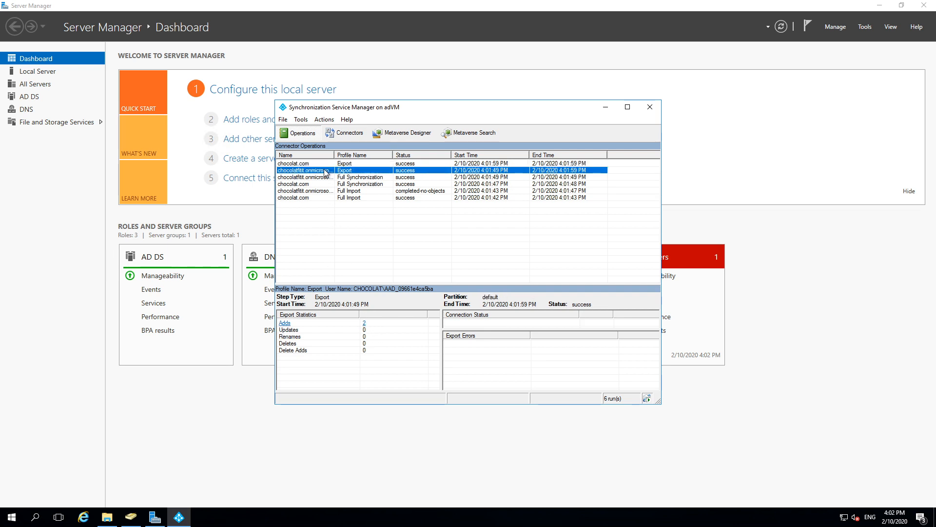
{"action": "left_click", "coordinate": [365, 324]}
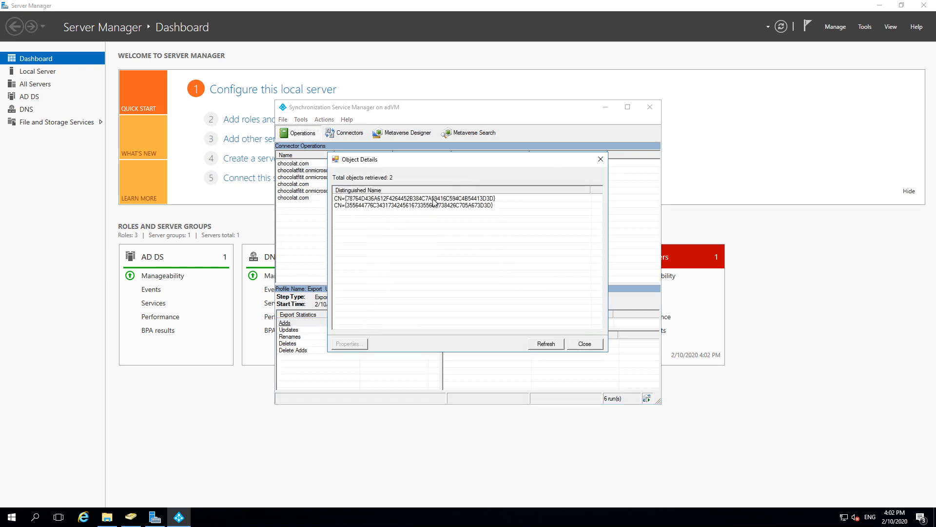
Step: Review the first added object's attributes, including lastPasswordChange and dnsDomainName
{"action": "left_click", "coordinate": [353, 198]}
{"action": "left_click", "coordinate": [369, 205]}
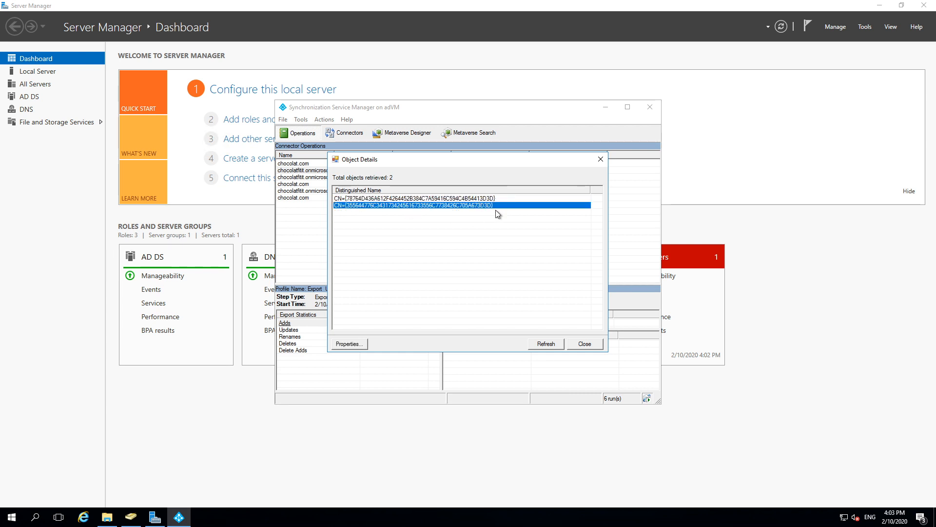
{"action": "left_click", "coordinate": [506, 198]}
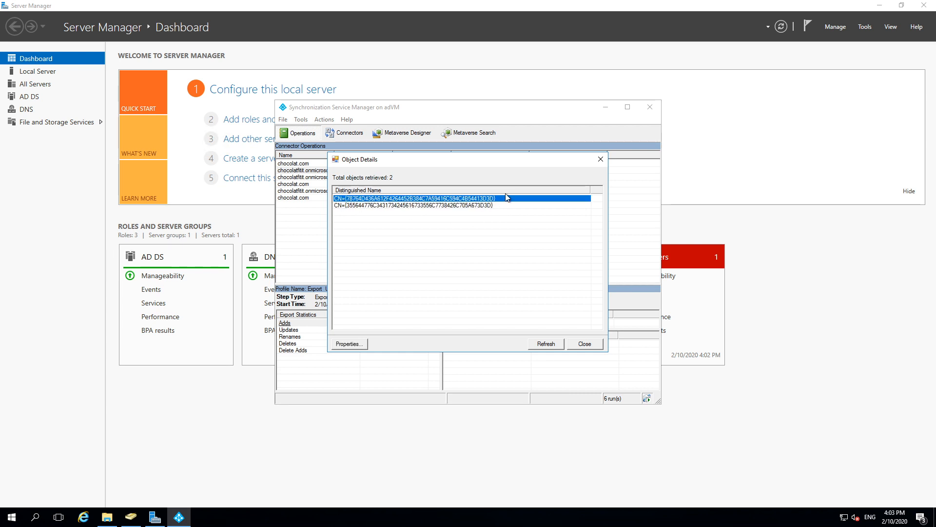
{"action": "left_click", "coordinate": [360, 205]}
{"action": "left_click", "coordinate": [359, 198]}
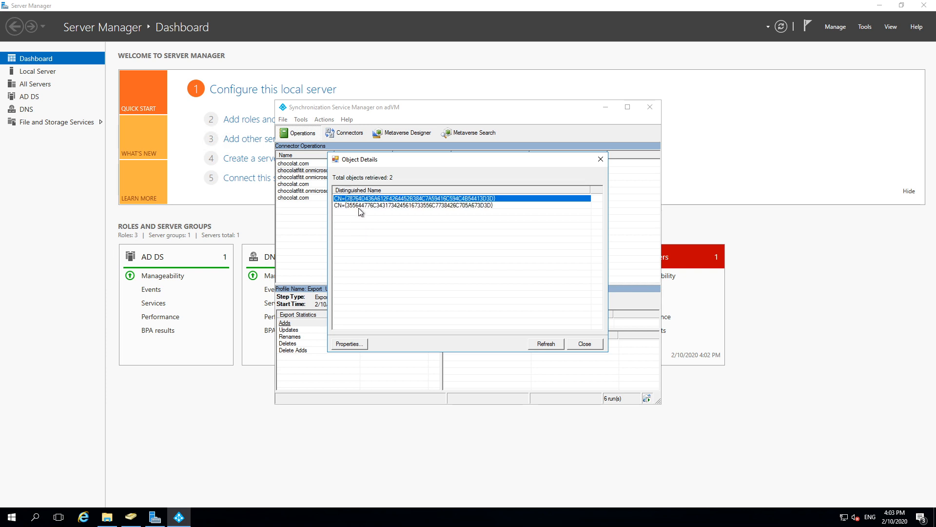
{"action": "left_click", "coordinate": [359, 205]}
{"action": "left_click", "coordinate": [361, 198]}
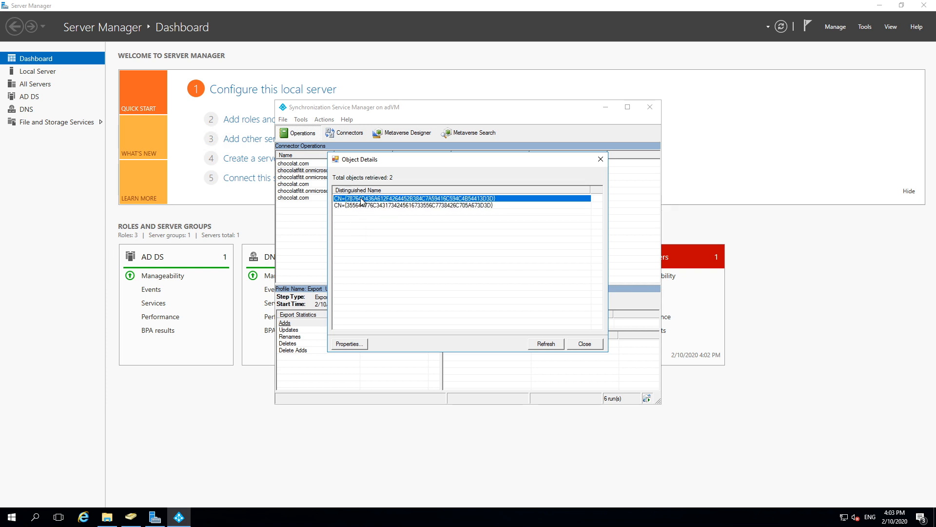
{"action": "left_click", "coordinate": [348, 343]}
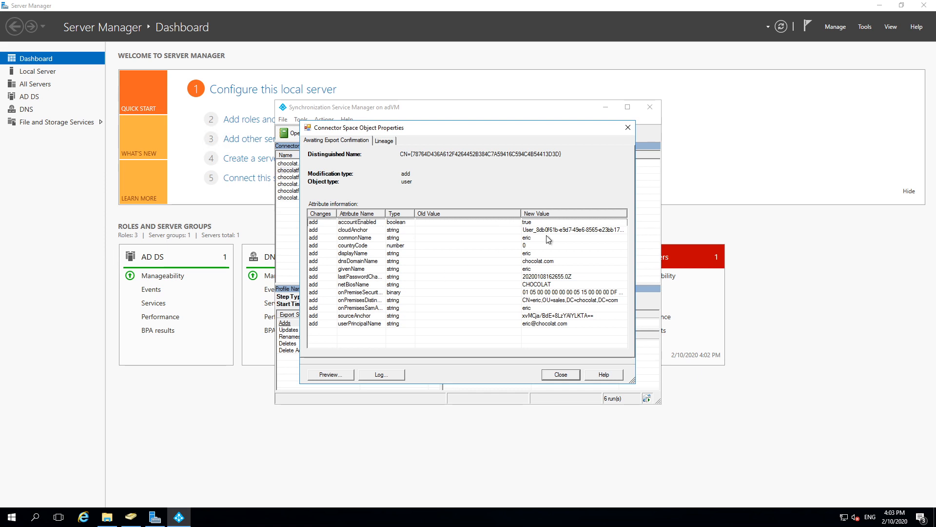
{"action": "left_click", "coordinate": [385, 276]}
{"action": "left_click", "coordinate": [357, 263]}
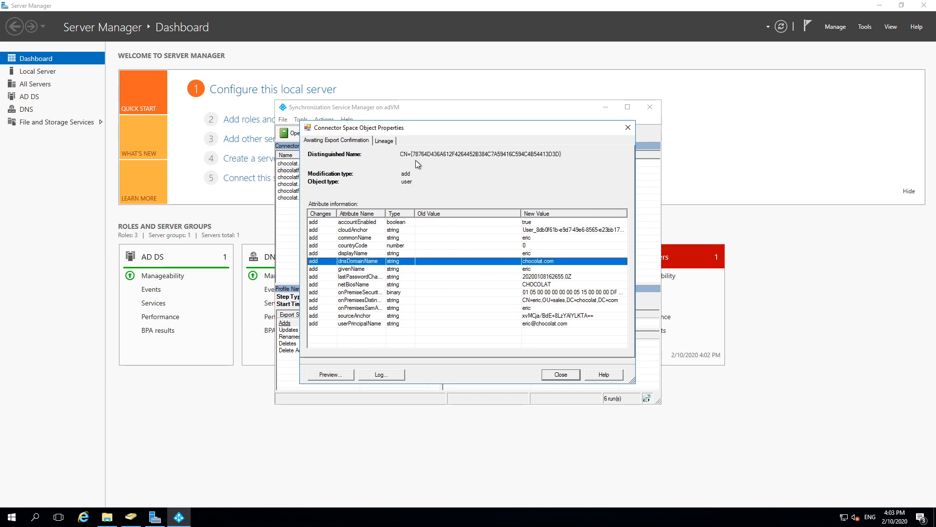
{"action": "left_click", "coordinate": [628, 127]}
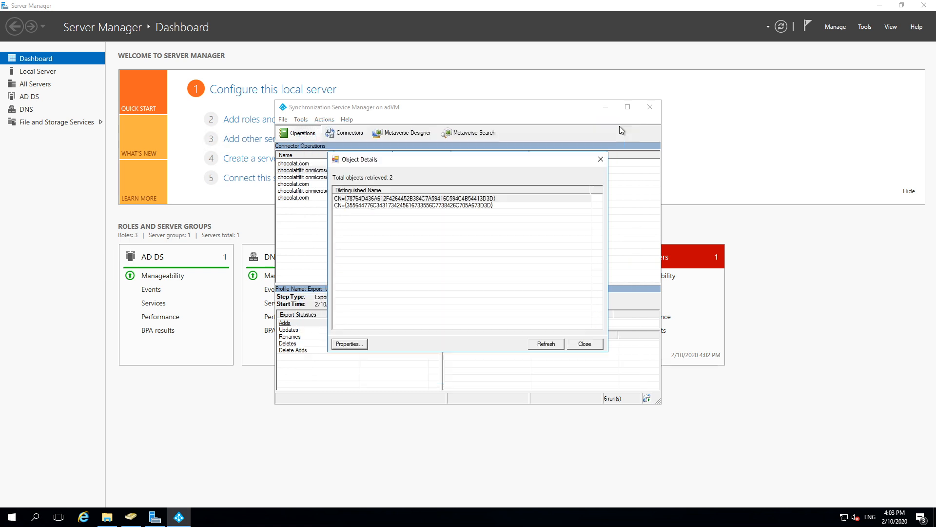
Step: Check the second added object's displayName, then open the Azure portal's Users list
{"action": "double_click", "coordinate": [369, 206]}
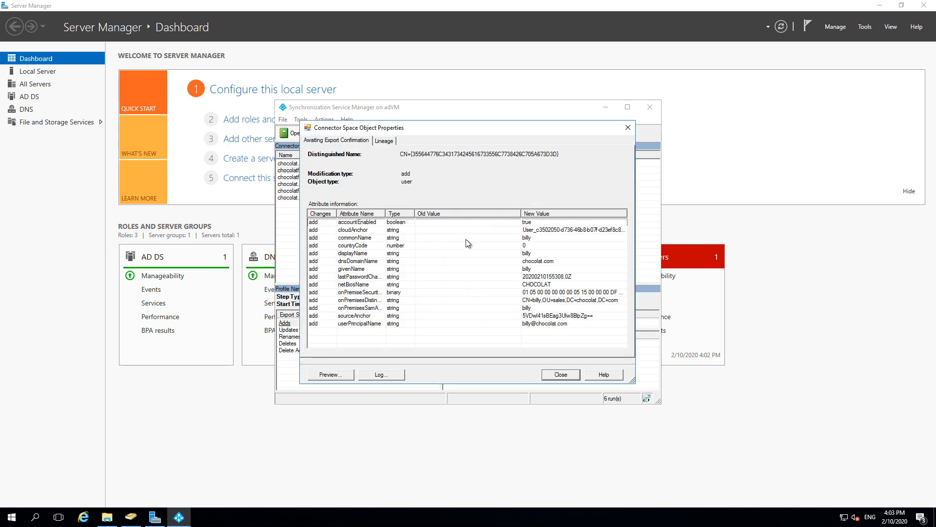
{"action": "left_click", "coordinate": [526, 253]}
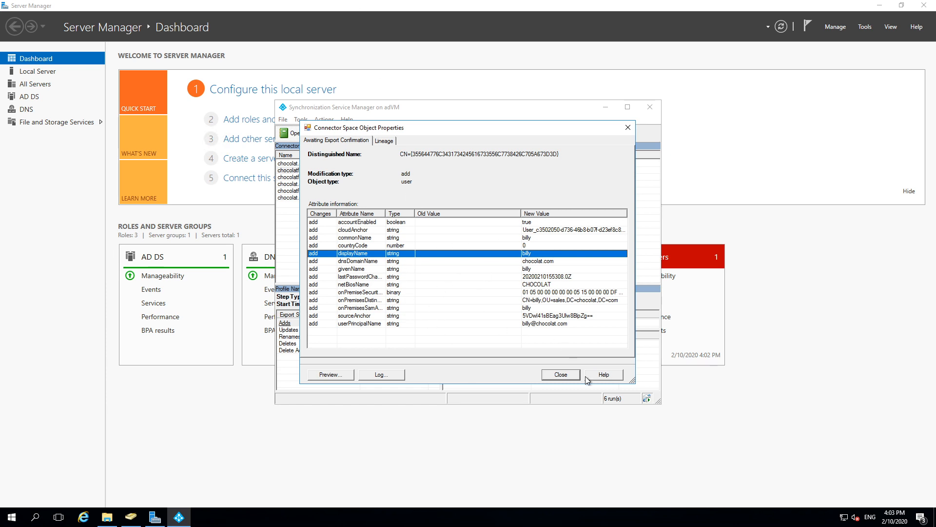
{"action": "left_click", "coordinate": [556, 373]}
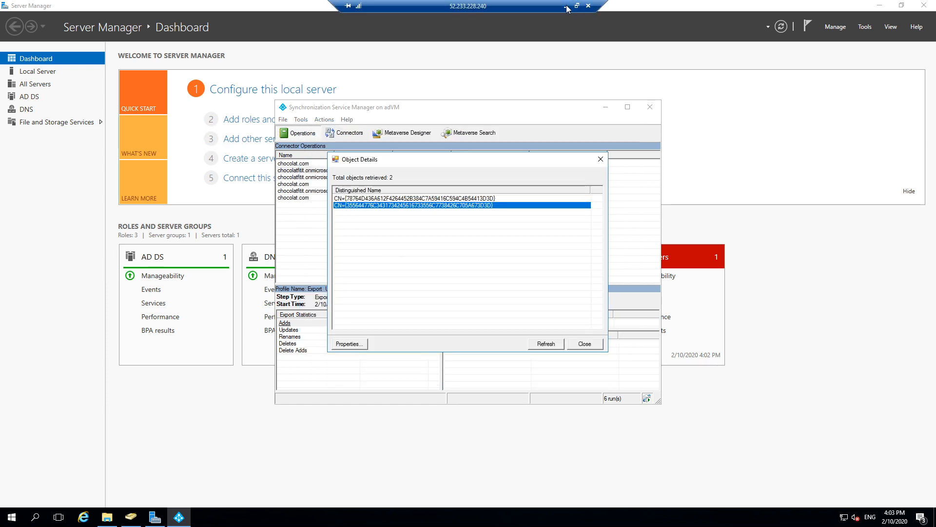
{"action": "left_click", "coordinate": [566, 7]}
{"action": "left_click", "coordinate": [56, 227]}
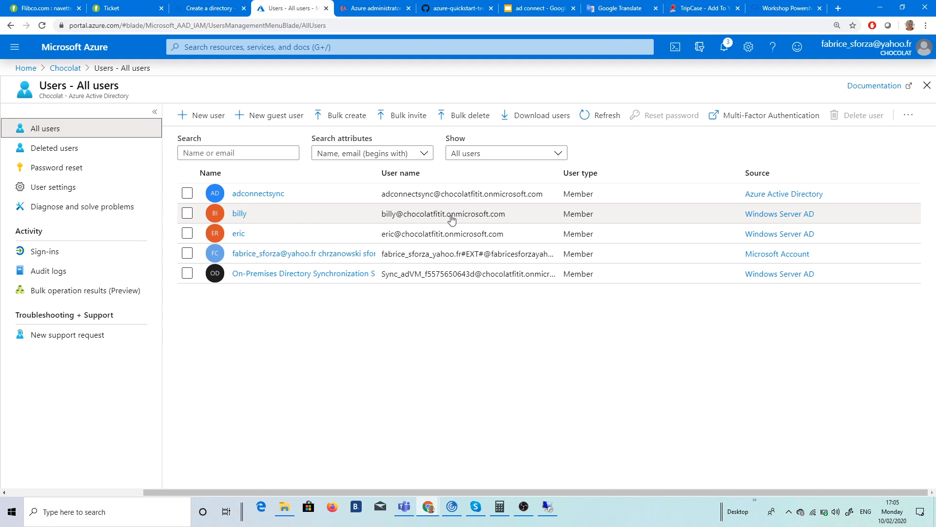
Step: Check Chocolat's custom domain names and Users list, then return to the server's sync manager
{"action": "left_click", "coordinate": [65, 68]}
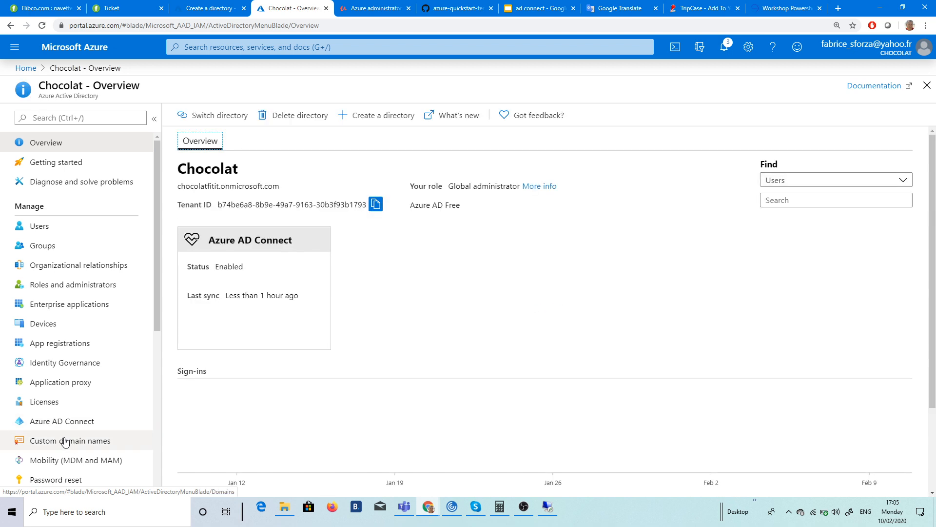
{"action": "left_click", "coordinate": [81, 441]}
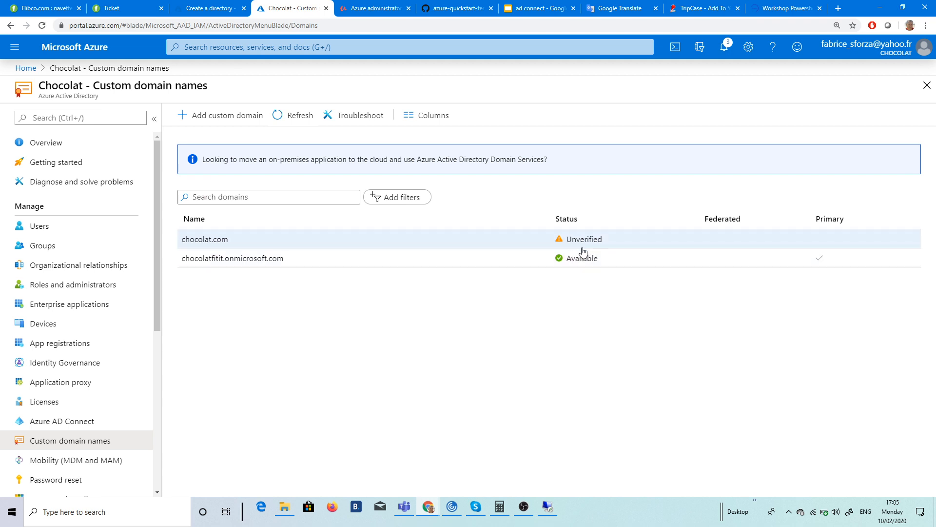
{"action": "left_click", "coordinate": [37, 224]}
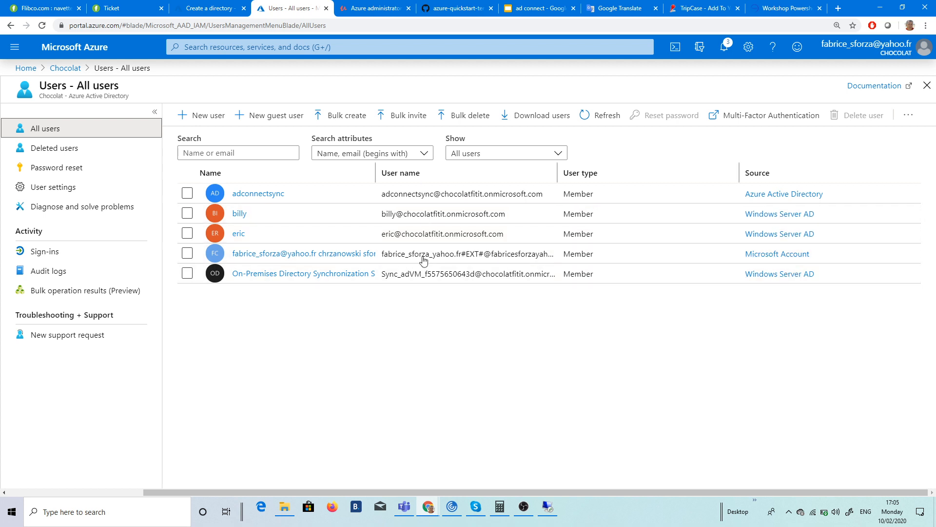
{"action": "left_click", "coordinate": [548, 509]}
{"action": "left_click", "coordinate": [583, 344]}
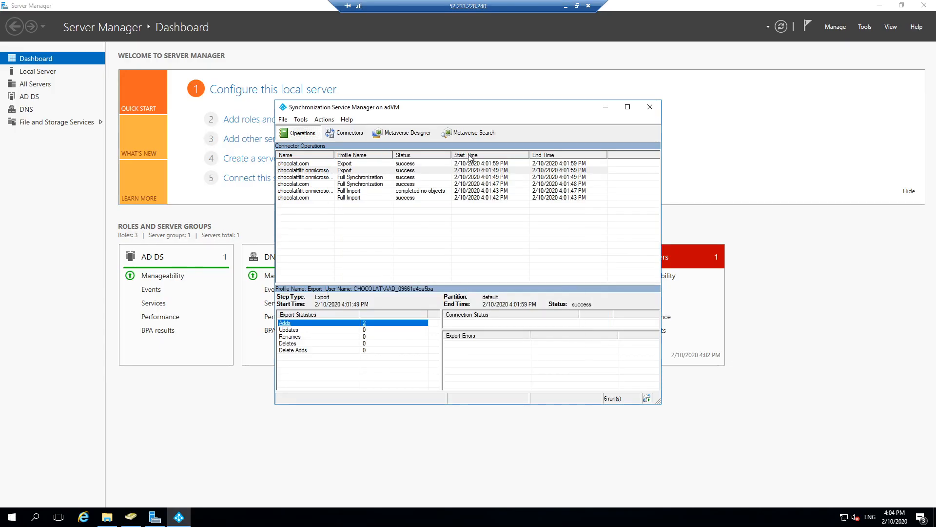
Step: Delete the second user from the chocolat.com sales unit in Active Directory Users and Computers
{"action": "left_click_drag", "start_coordinate": [308, 107], "coordinate": [265, 107]}
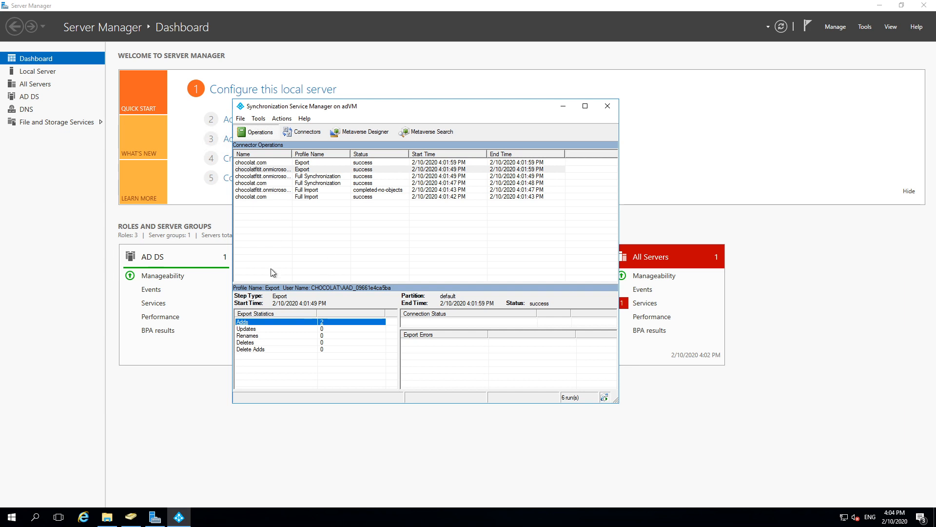
{"action": "left_click", "coordinate": [131, 517]}
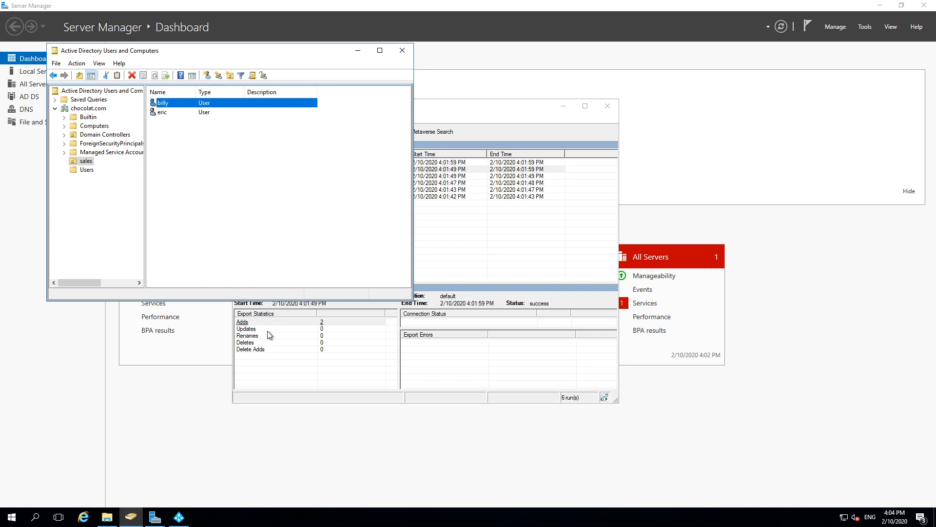
{"action": "left_click", "coordinate": [165, 115]}
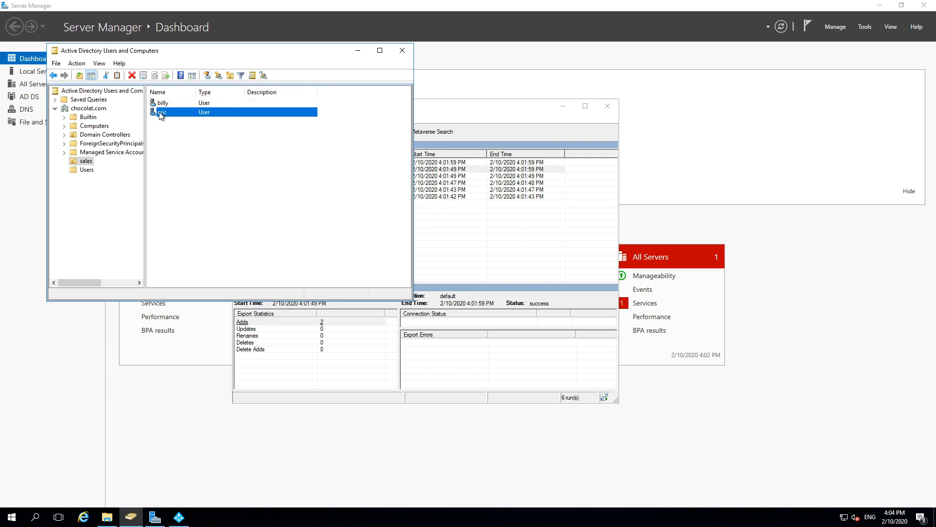
{"action": "right_click", "coordinate": [161, 116]}
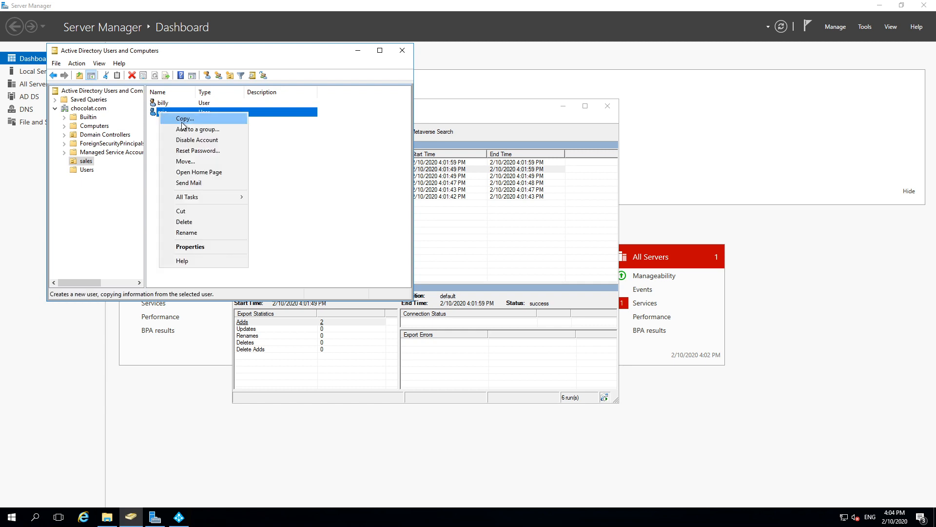
{"action": "left_click", "coordinate": [197, 221]}
{"action": "left_click", "coordinate": [485, 297]}
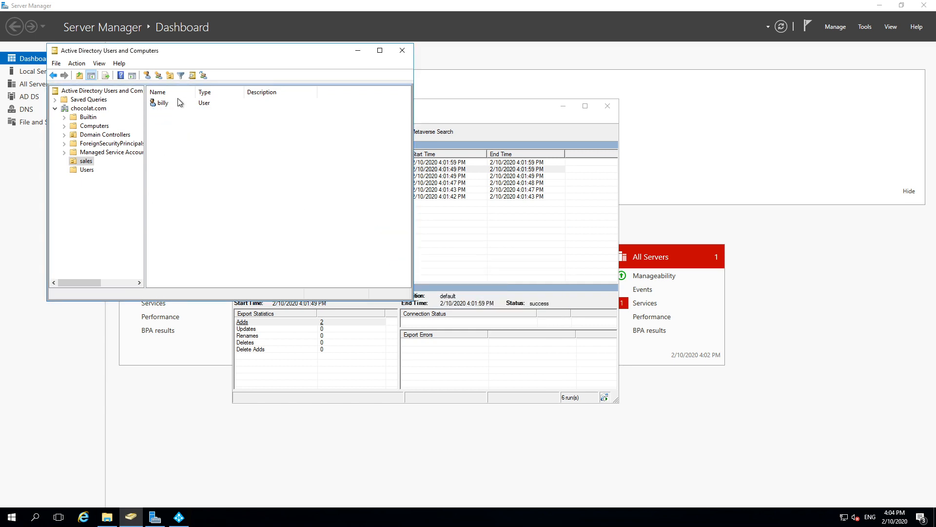
{"action": "left_click", "coordinate": [147, 75]}
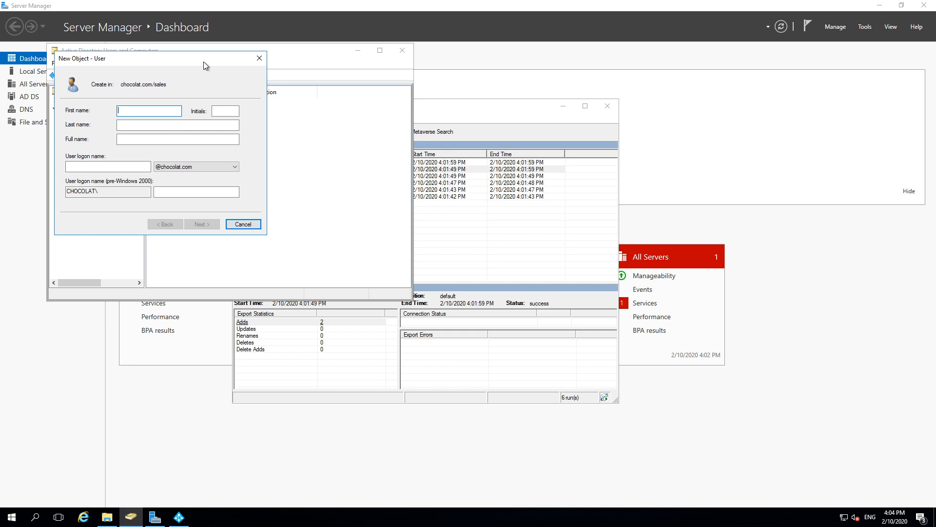
Step: Create a new sales user with a matching logon name and a never-expiring password
{"action": "type", "text": "joe"}
{"action": "key", "text": "shift+Home"}
{"action": "key", "text": "ctrl+c"}
{"action": "left_click", "coordinate": [107, 166]}
{"action": "key", "text": "ctrl+v"}
{"action": "left_click", "coordinate": [198, 223]}
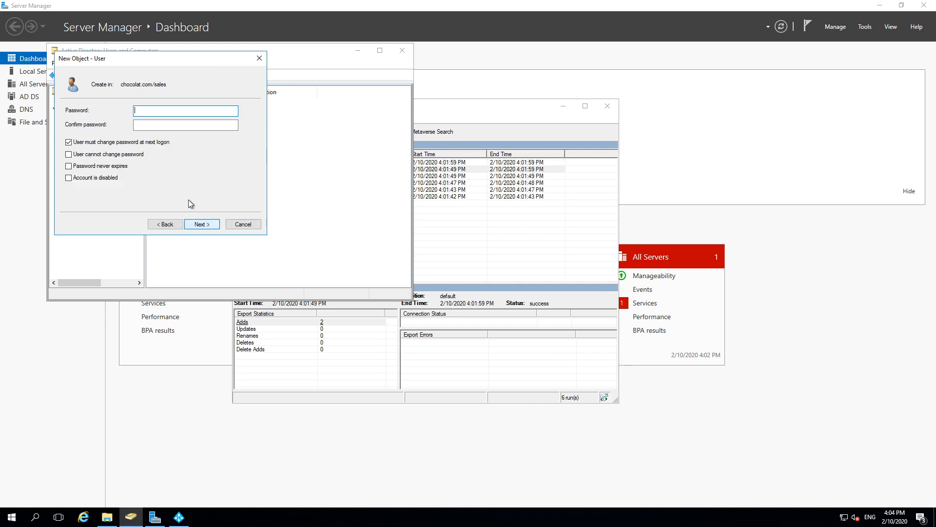
{"action": "left_click", "coordinate": [107, 168]}
{"action": "left_click", "coordinate": [154, 113]}
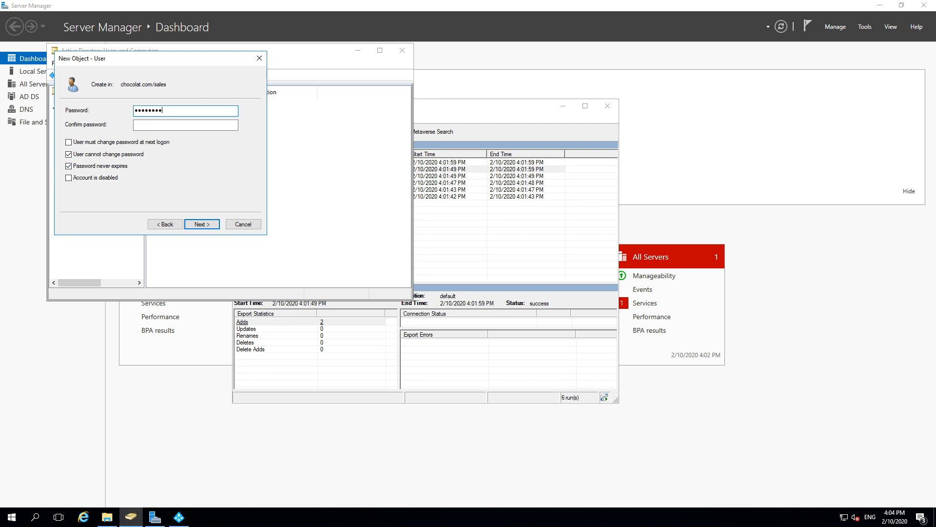
{"action": "left_click", "coordinate": [186, 125]}
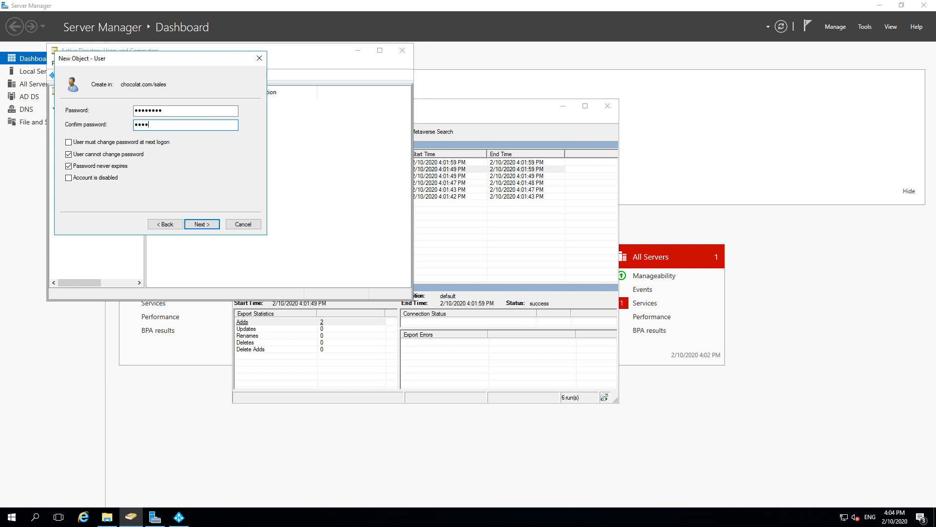
{"action": "left_click", "coordinate": [203, 223]}
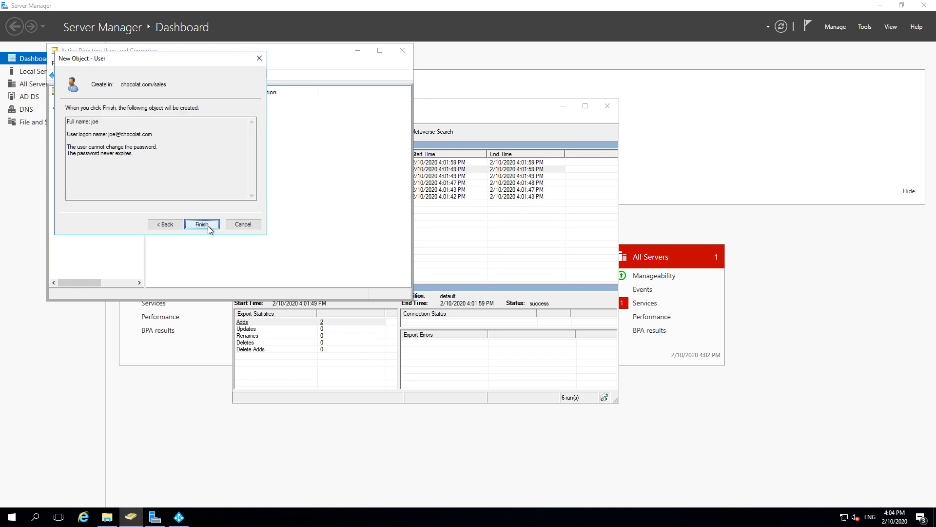
{"action": "left_click", "coordinate": [208, 226]}
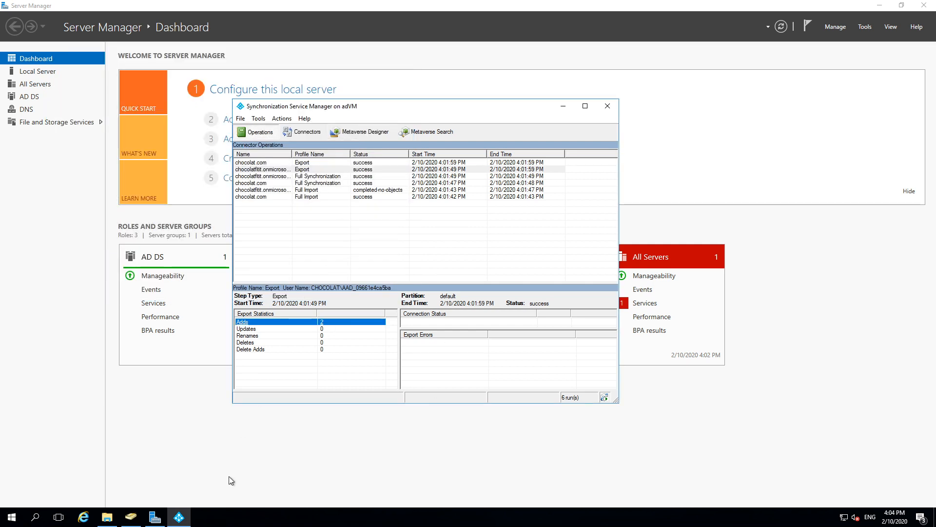
Step: Run get-help *sync* in Windows PowerShell, declining the Update-Help prompt with N
{"action": "left_click", "coordinate": [6, 515]}
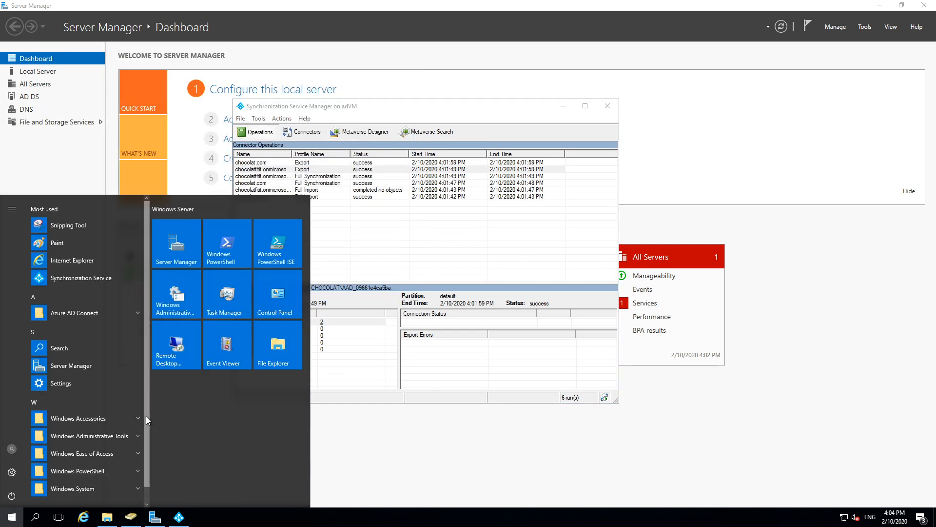
{"action": "left_click", "coordinate": [227, 242]}
{"action": "type", "text": "get-help"}
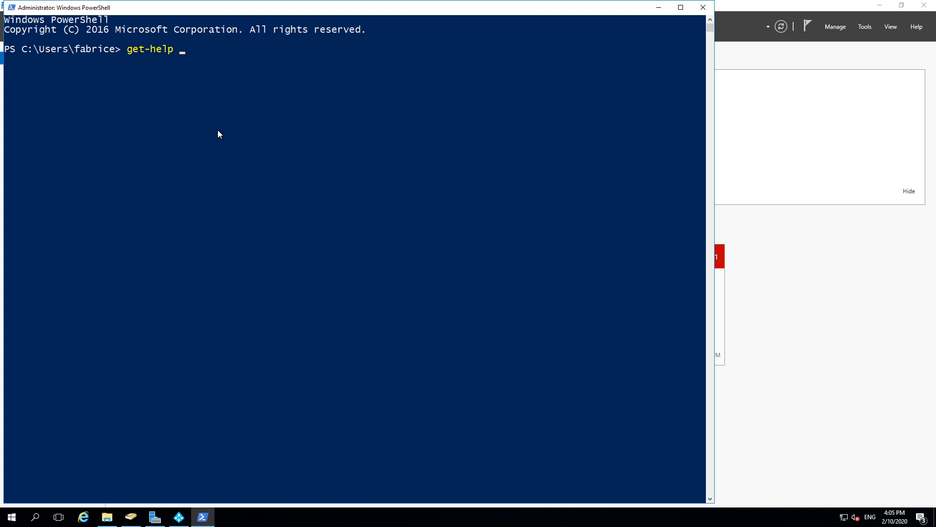
{"action": "type", "text": " *sync*"}
{"action": "key", "text": "Return"}
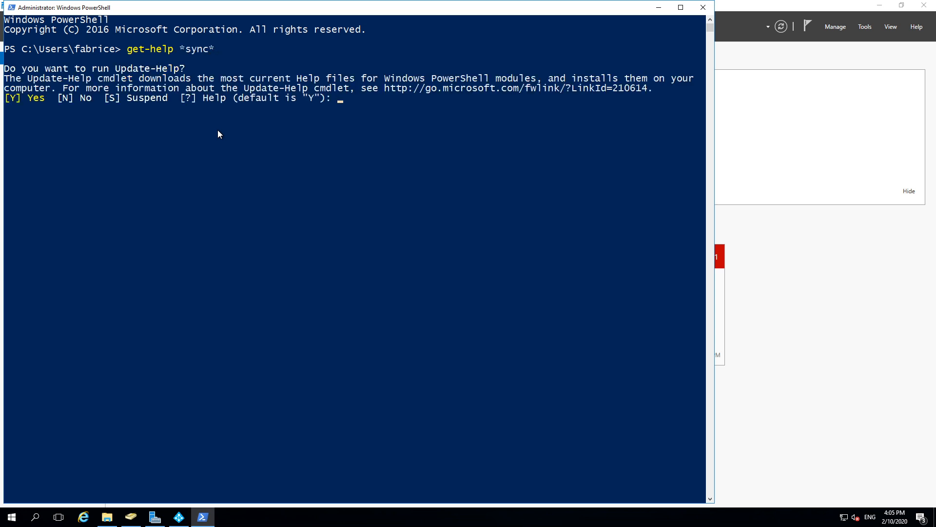
{"action": "type", "text": "n"}
{"action": "key", "text": "Return"}
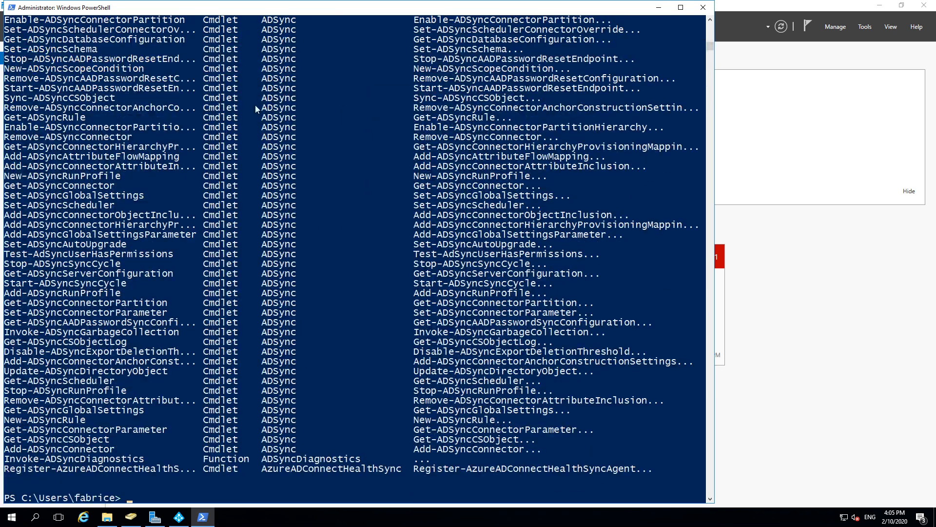
Step: Highlight ADSync cmdlet names such as New-ADSyncConnector and Sync-ADSyncCSObject in the output
{"action": "left_click_drag", "start_coordinate": [25, 189], "coordinate": [424, 177]}
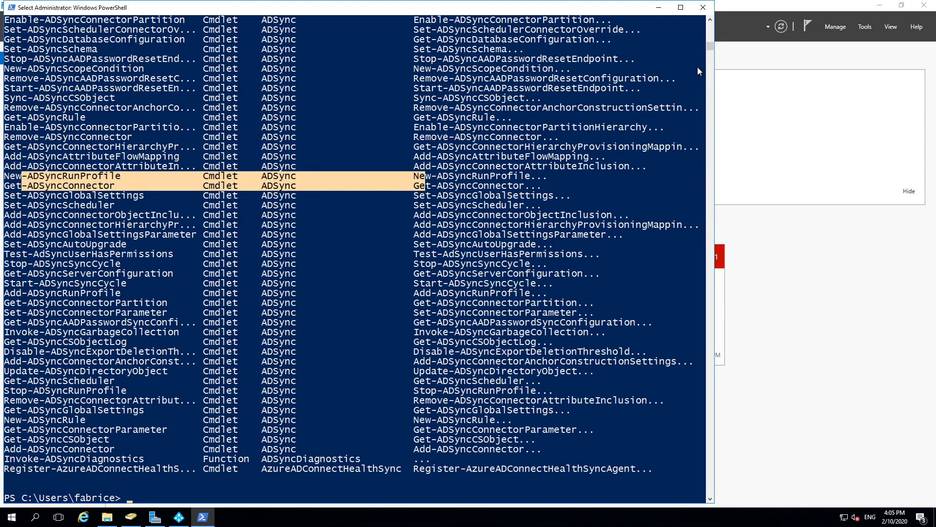
{"action": "left_click", "coordinate": [100, 137]}
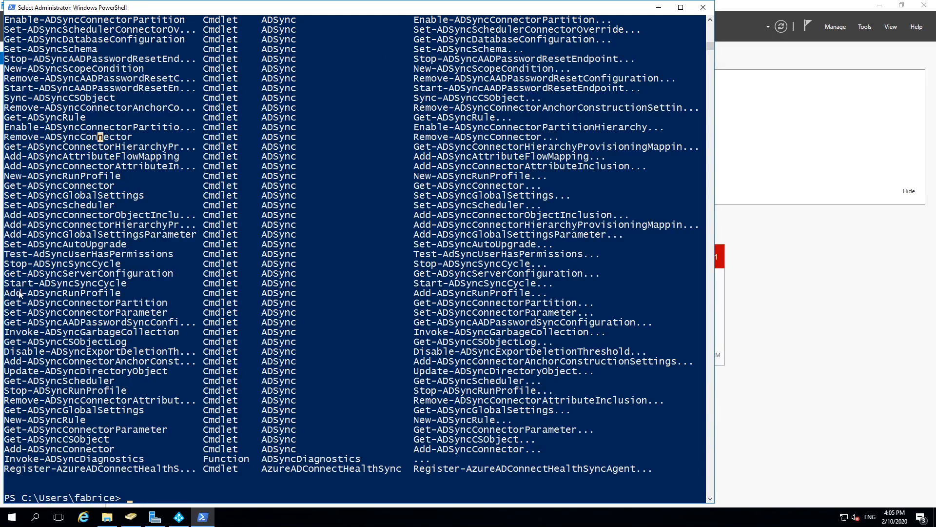
{"action": "left_click_drag", "start_coordinate": [5, 391], "coordinate": [148, 399]}
{"action": "scroll", "coordinate": [126, 351], "scroll_direction": "up", "scroll_amount": 5}
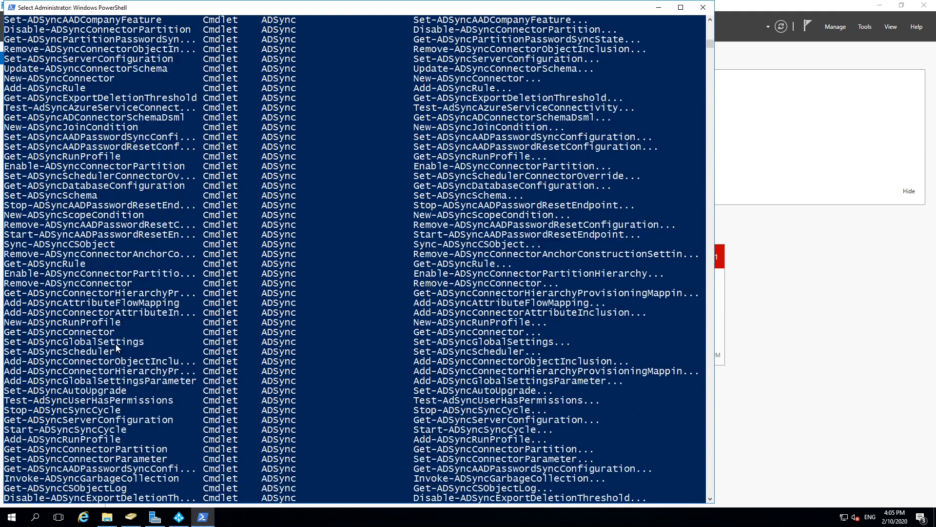
{"action": "left_click_drag", "start_coordinate": [34, 82], "coordinate": [81, 83]}
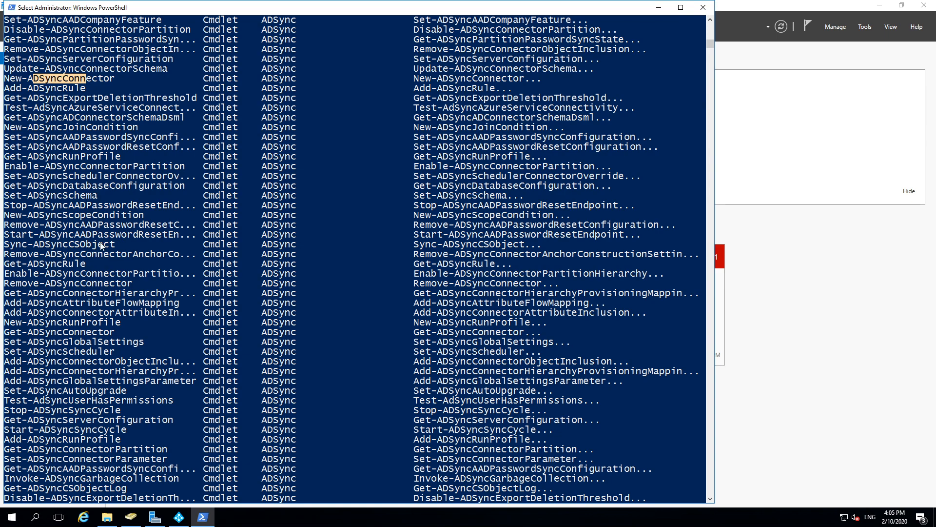
{"action": "left_click_drag", "start_coordinate": [5, 245], "coordinate": [79, 249]}
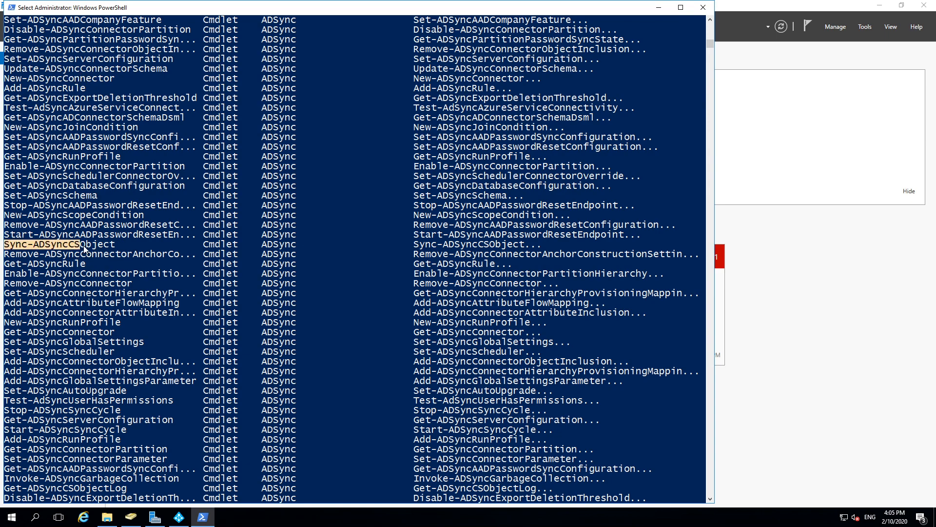
{"action": "scroll", "coordinate": [180, 353], "scroll_direction": "down", "scroll_amount": 8}
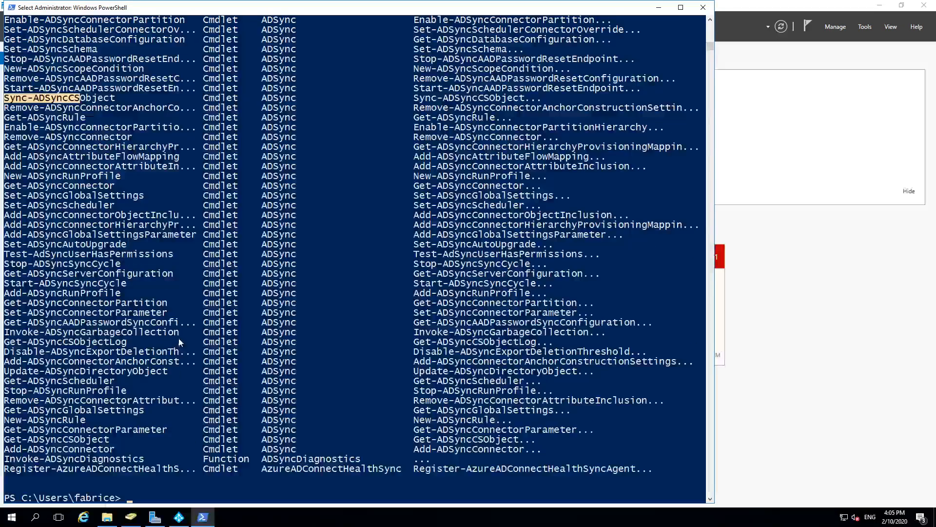
Step: Try Tab completion for sync- and invoke- commands, reaching Invoke-ADSyncDiagnostics, then clear the line
{"action": "type", "text": "sync"}
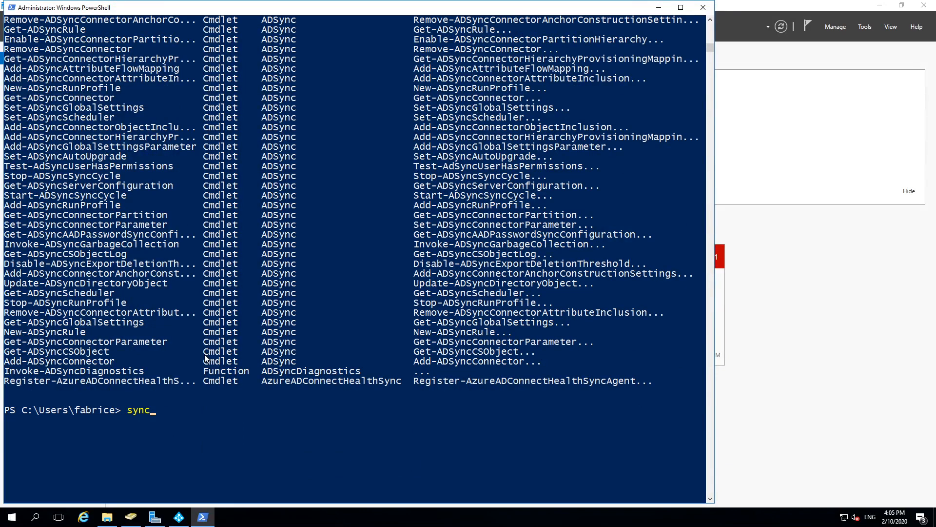
{"action": "type", "text": "-"}
{"action": "key", "text": "Tab"}
{"action": "key", "text": "Tab"}
{"action": "key", "text": "Tab"}
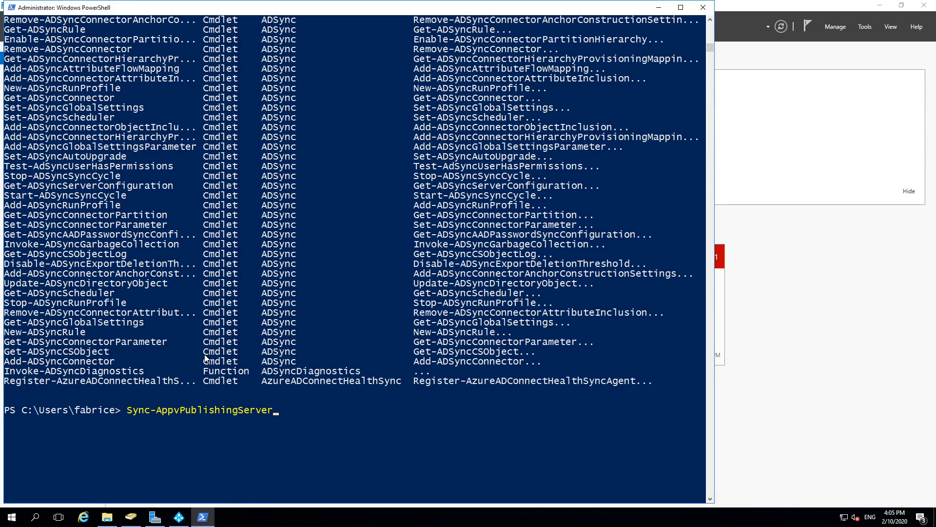
{"action": "key", "text": "Tab"}
{"action": "key", "text": "Tab"}
{"action": "key", "text": "Tab"}
{"action": "key", "text": "Tab"}
{"action": "key", "text": "Tab"}
{"action": "key", "text": "Tab"}
{"action": "key", "text": "Tab"}
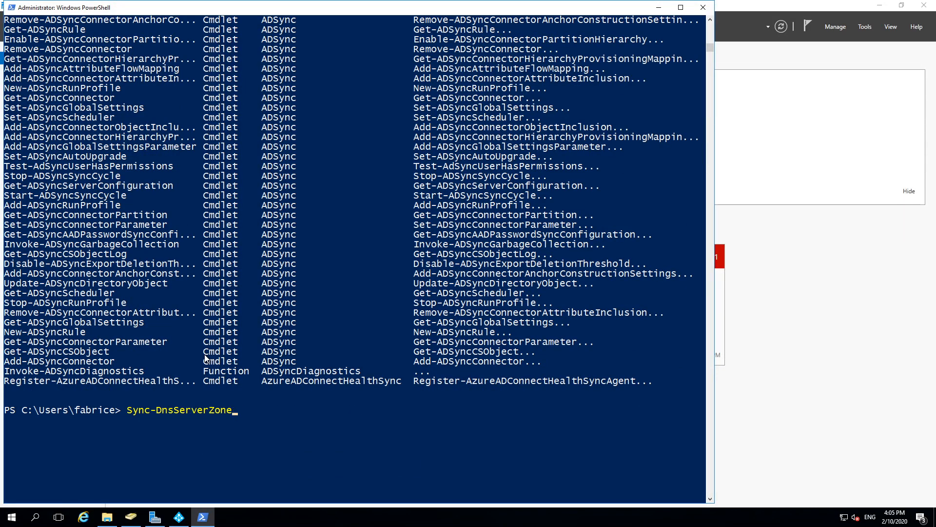
{"action": "key", "text": "Tab"}
{"action": "key", "text": "Tab"}
{"action": "key", "text": "Tab"}
{"action": "key", "text": "Tab"}
{"action": "key", "text": "Tab"}
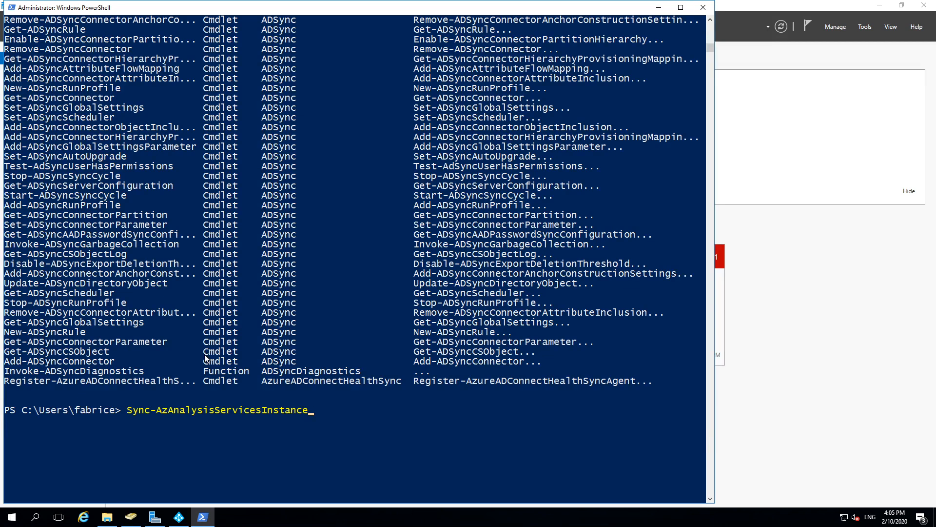
{"action": "key", "text": "Tab"}
{"action": "key", "text": "Escape"}
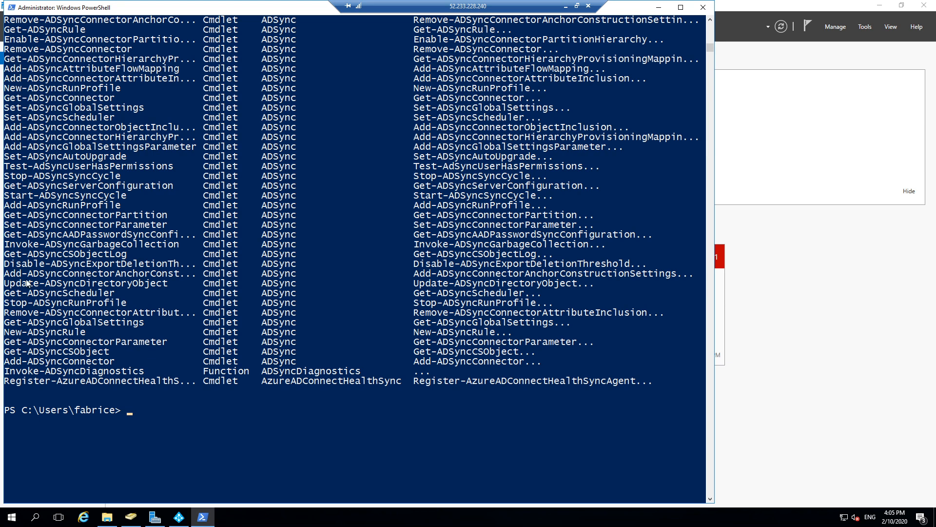
{"action": "type", "text": "in"}
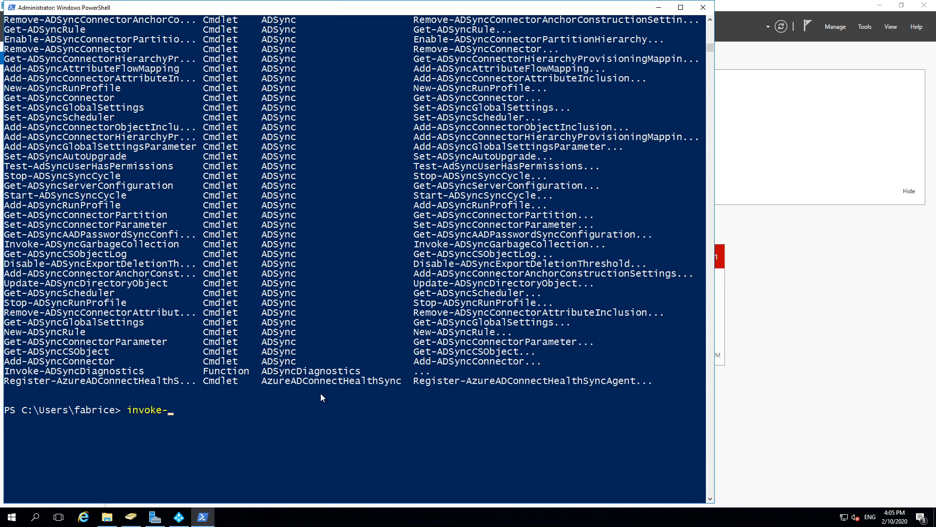
{"action": "type", "text": "voke-"}
{"action": "key", "text": "Tab"}
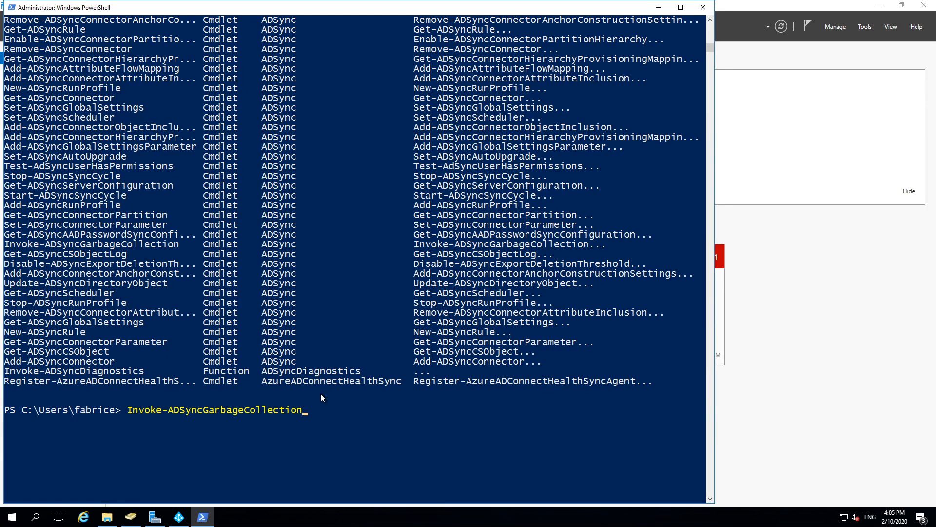
{"action": "key", "text": "BackSpace"}
{"action": "key", "text": "BackSpace"}
{"action": "key", "text": "BackSpace"}
{"action": "key", "text": "BackSpace"}
{"action": "key", "text": "BackSpace"}
{"action": "key", "text": "BackSpace"}
{"action": "key", "text": "BackSpace"}
{"action": "key", "text": "BackSpace"}
{"action": "key", "text": "BackSpace"}
{"action": "key", "text": "BackSpace"}
{"action": "key", "text": "BackSpace"}
{"action": "key", "text": "BackSpace"}
{"action": "key", "text": "BackSpace"}
{"action": "key", "text": "BackSpace"}
{"action": "key", "text": "BackSpace"}
{"action": "key", "text": "BackSpace"}
{"action": "key", "text": "BackSpace"}
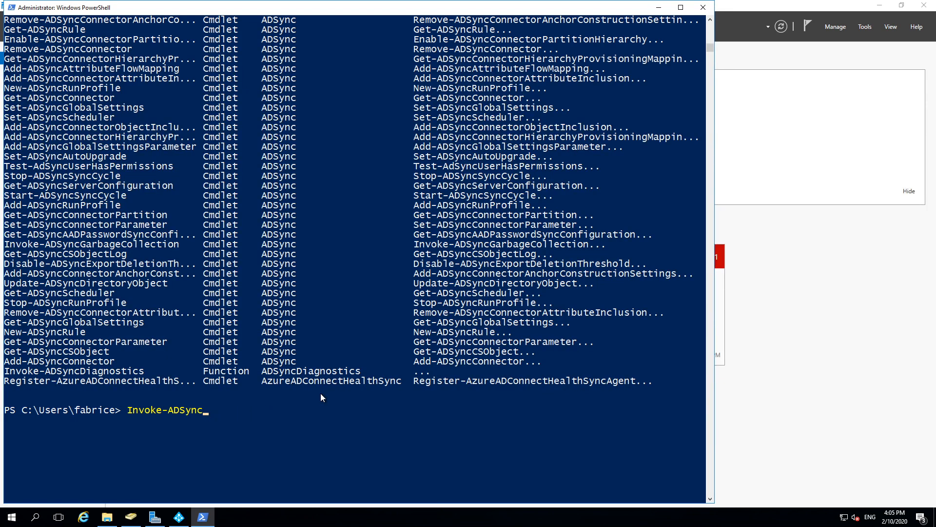
{"action": "key", "text": "Tab"}
{"action": "key", "text": "Tab"}
{"action": "key", "text": "Tab"}
{"action": "key", "text": "Tab"}
{"action": "key", "text": "Tab"}
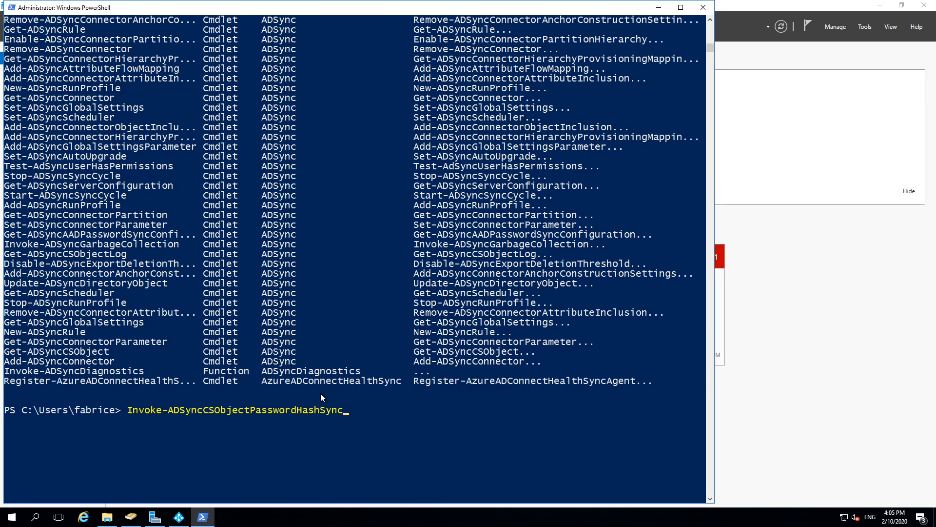
{"action": "key", "text": "Escape"}
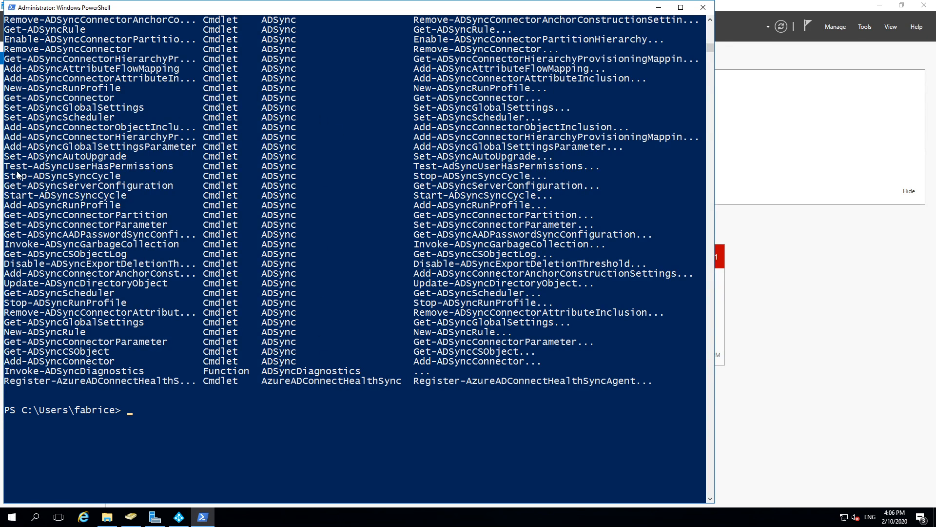
Step: Copy Start-ADSyncSyncCycle to the prompt and complete its -PolicyType parameter
{"action": "left_click_drag", "start_coordinate": [17, 168], "coordinate": [68, 169]}
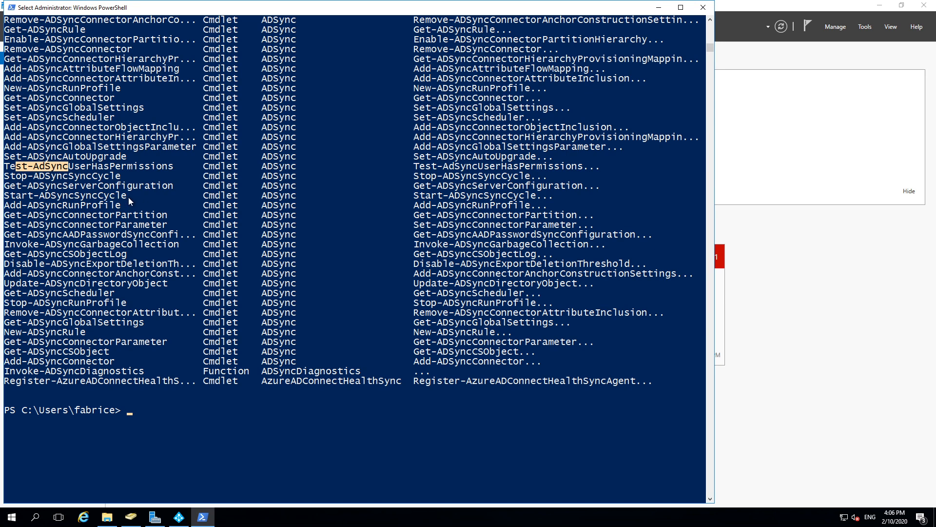
{"action": "left_click_drag", "start_coordinate": [127, 196], "coordinate": [5, 200]}
{"action": "key", "text": "super+c"}
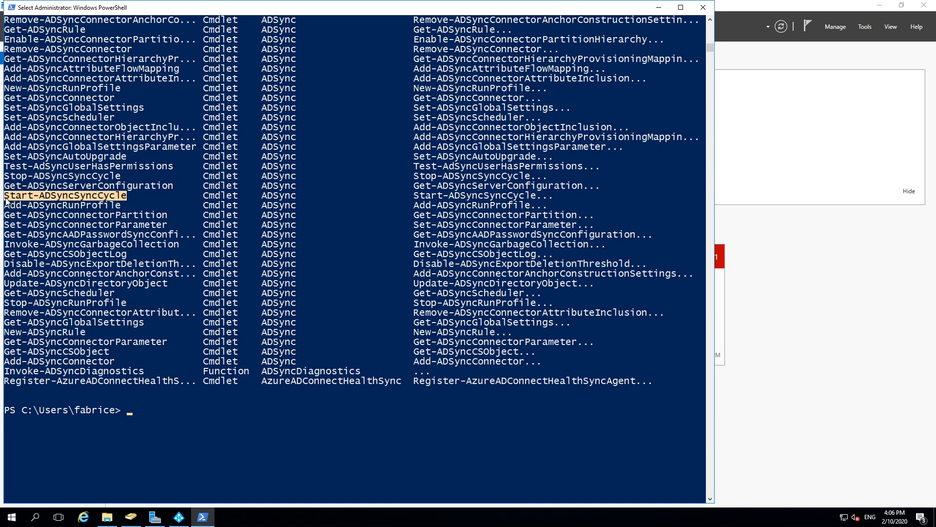
{"action": "key", "text": "Return"}
{"action": "right_click", "coordinate": [200, 413]}
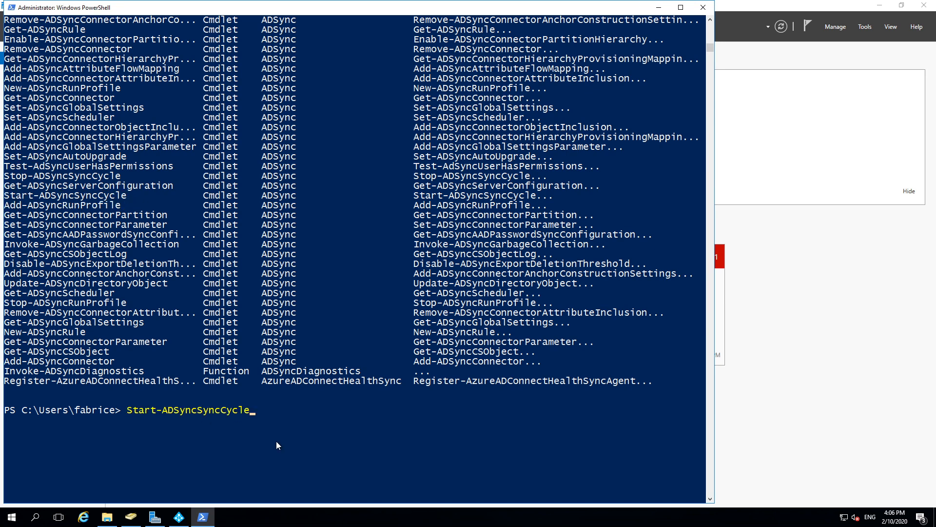
{"action": "type", "text": "-"}
{"action": "key", "text": "Tab"}
{"action": "key", "text": "Tab"}
{"action": "key", "text": "shift+Tab"}
{"action": "key", "text": "Tab"}
{"action": "key", "text": "Tab"}
{"action": "key", "text": "Tab"}
{"action": "key", "text": "Tab"}
{"action": "key", "text": "Tab"}
{"action": "key", "text": "Tab"}
{"action": "key", "text": "Tab"}
{"action": "key", "text": "Tab"}
{"action": "key", "text": "Tab"}
{"action": "key", "text": "Tab"}
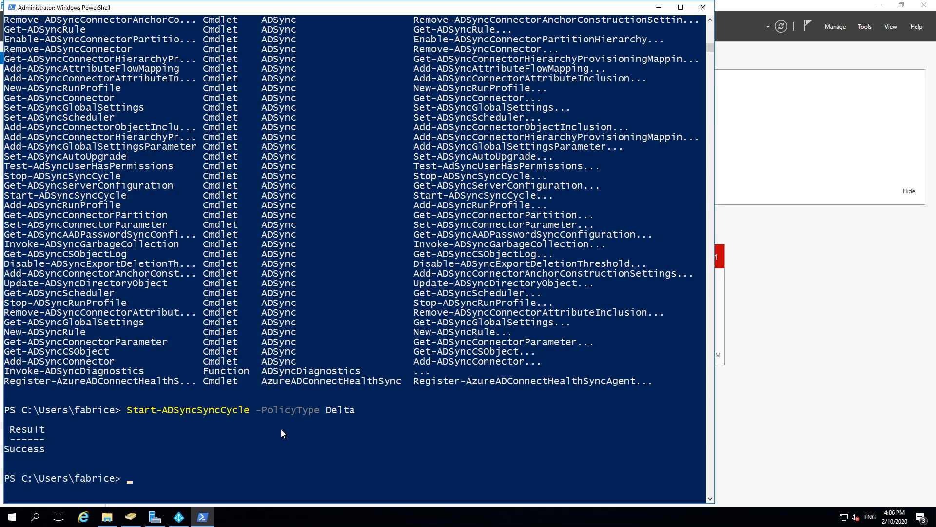
Step: Review the latest Delta Synchronization, Delta Import and export run statistics in the sync manager
{"action": "left_click", "coordinate": [178, 517]}
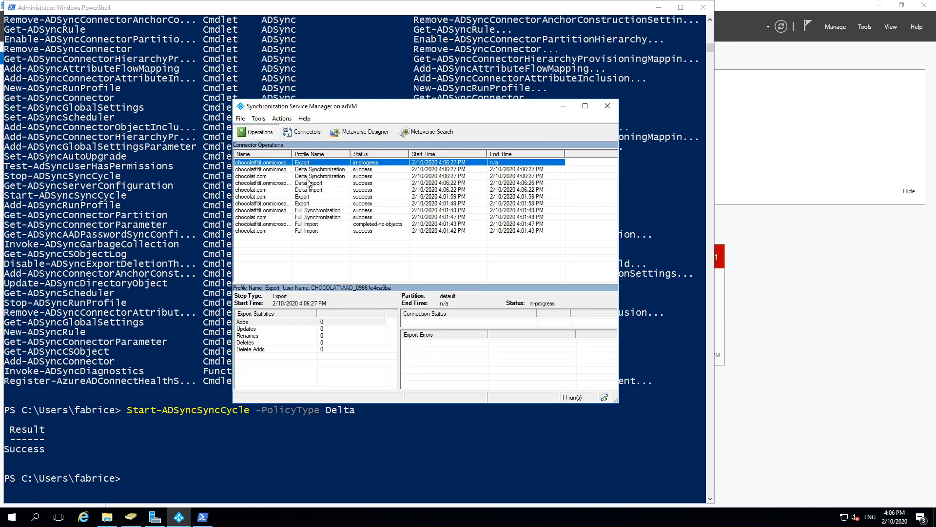
{"action": "left_click", "coordinate": [274, 170]}
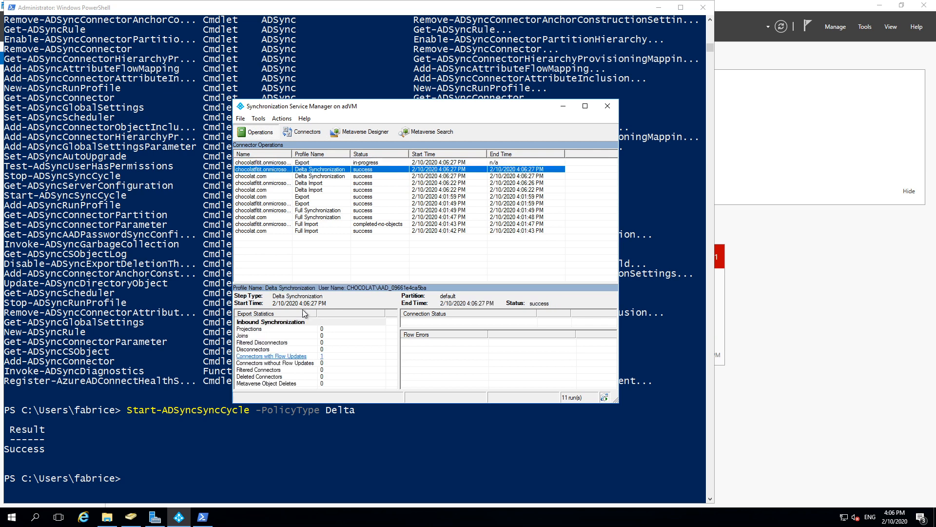
{"action": "left_click", "coordinate": [267, 176]}
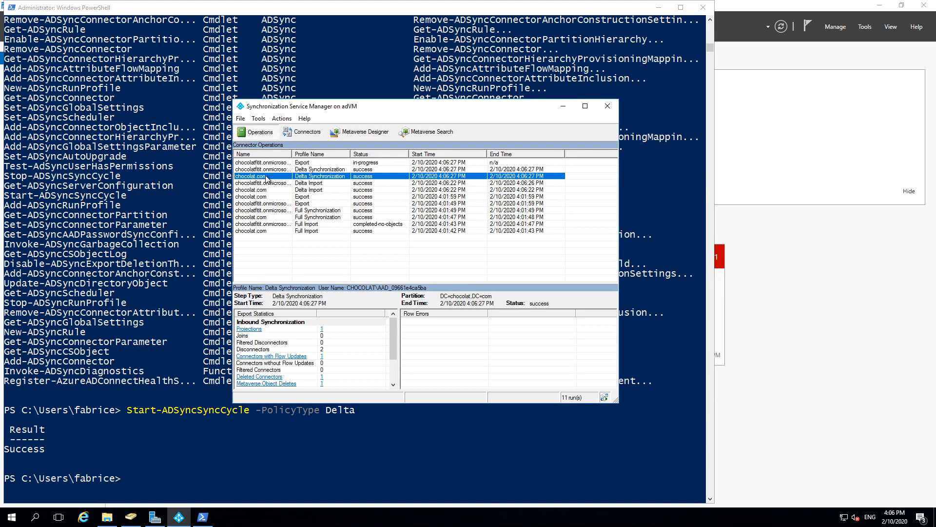
{"action": "left_click", "coordinate": [267, 190]}
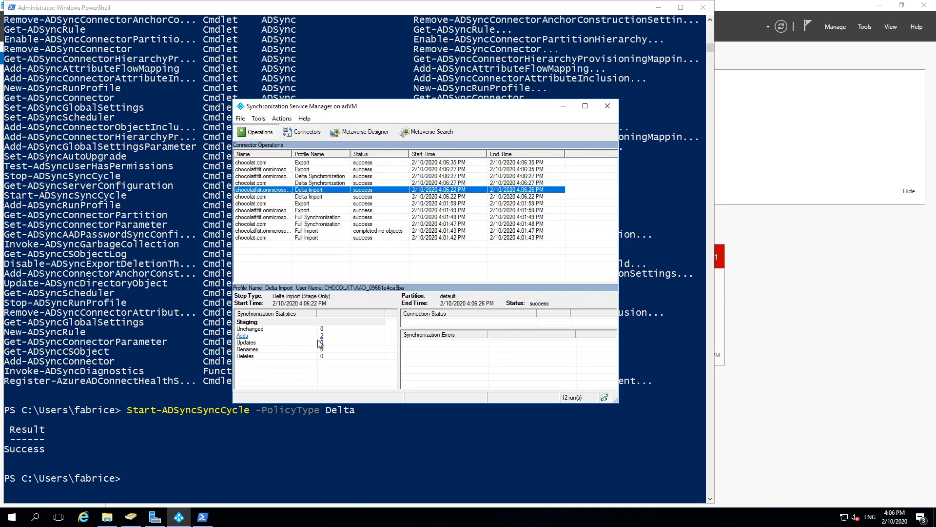
{"action": "left_click", "coordinate": [274, 163]}
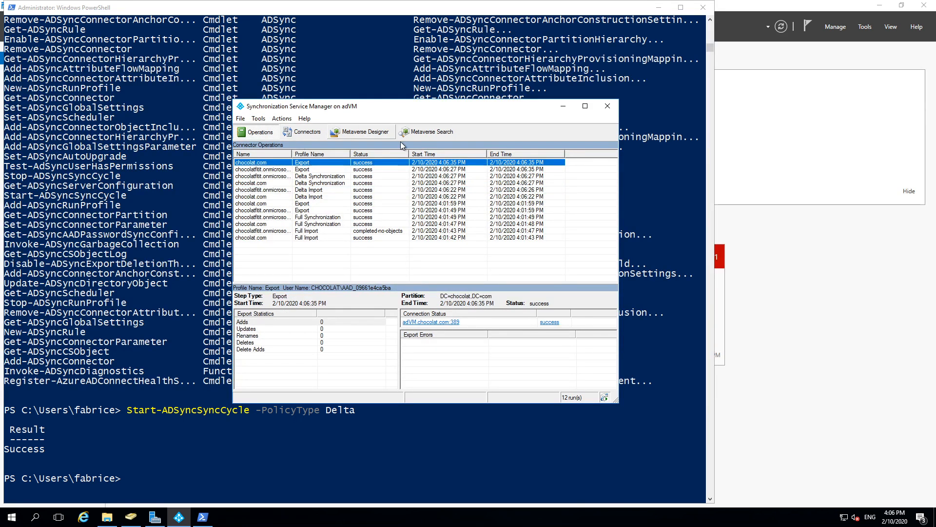
{"action": "left_click", "coordinate": [308, 170]}
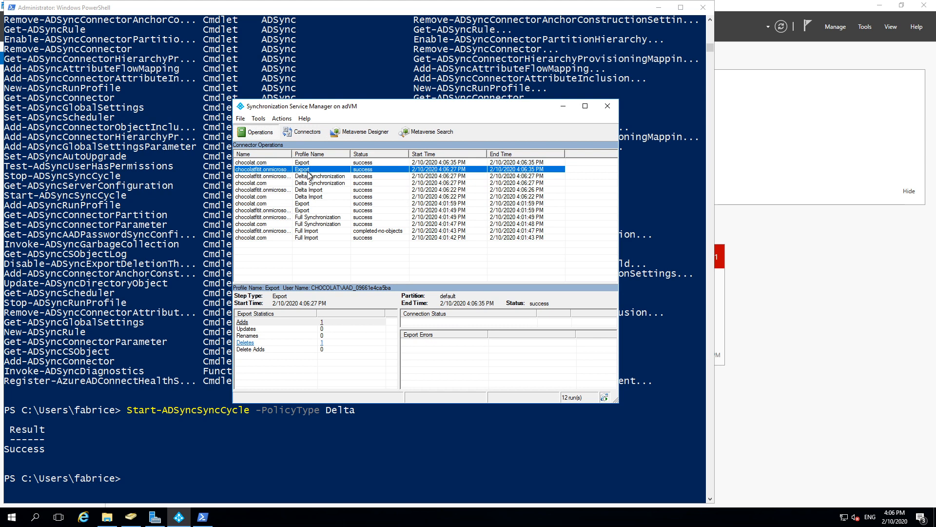
Step: Inspect the properties of the cloud export's one deleted and one added object
{"action": "left_click", "coordinate": [322, 344]}
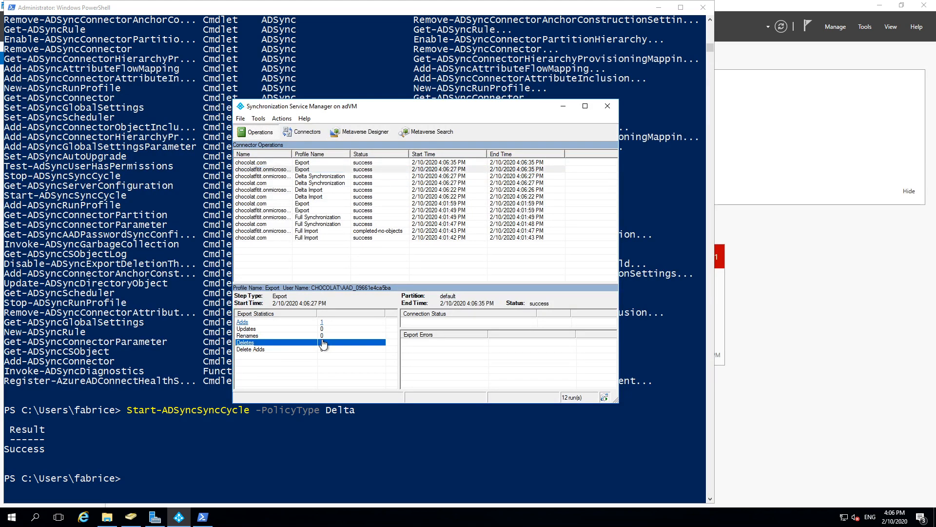
{"action": "double_click", "coordinate": [317, 200]}
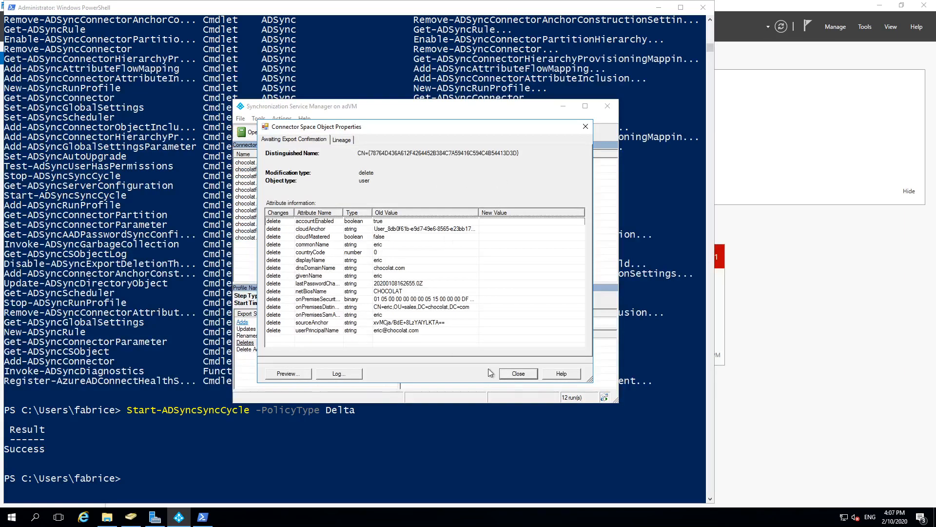
{"action": "left_click", "coordinate": [518, 373]}
{"action": "left_click", "coordinate": [557, 158]}
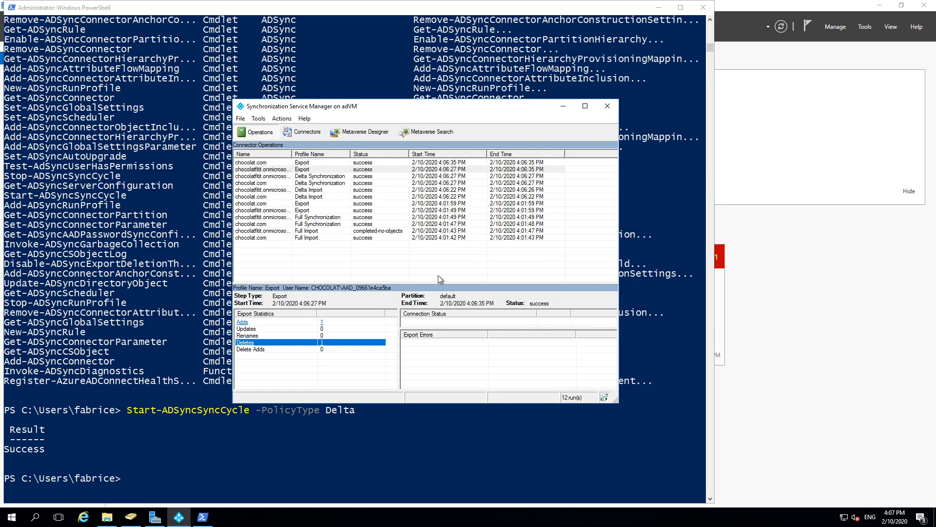
{"action": "left_click", "coordinate": [323, 324]}
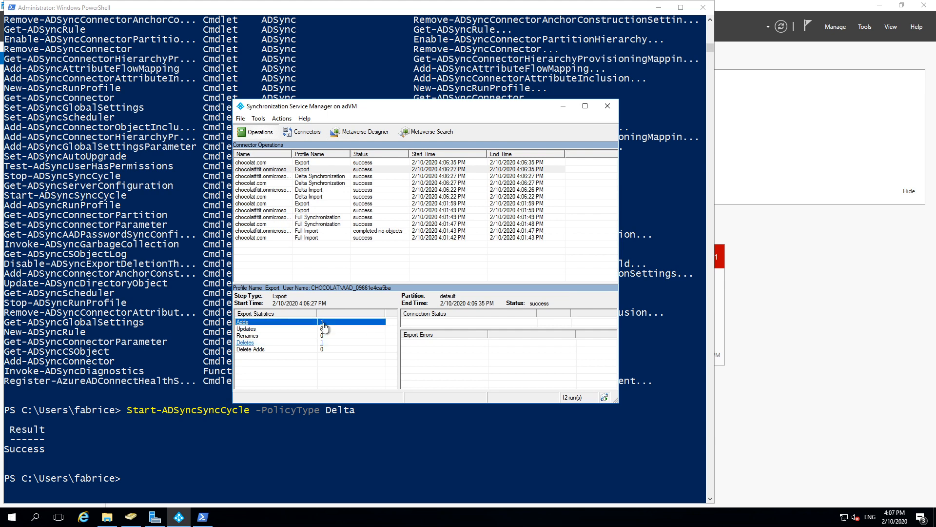
{"action": "double_click", "coordinate": [378, 198]}
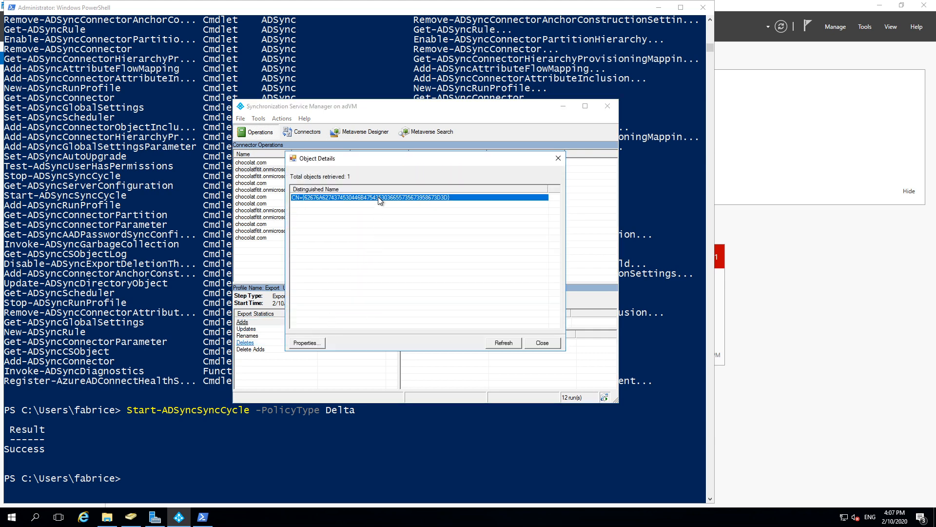
{"action": "left_click", "coordinate": [487, 246]}
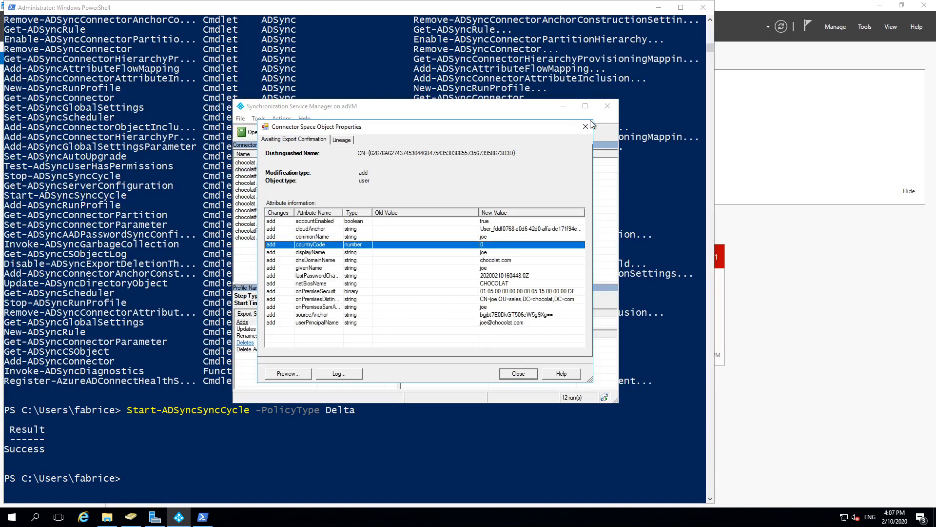
{"action": "left_click", "coordinate": [588, 126]}
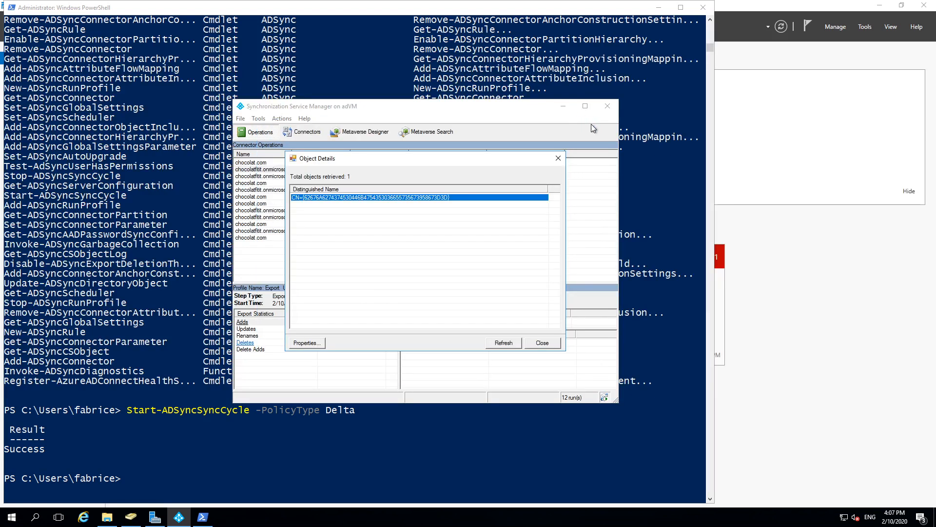
{"action": "left_click", "coordinate": [559, 158]}
{"action": "left_click", "coordinate": [302, 132]}
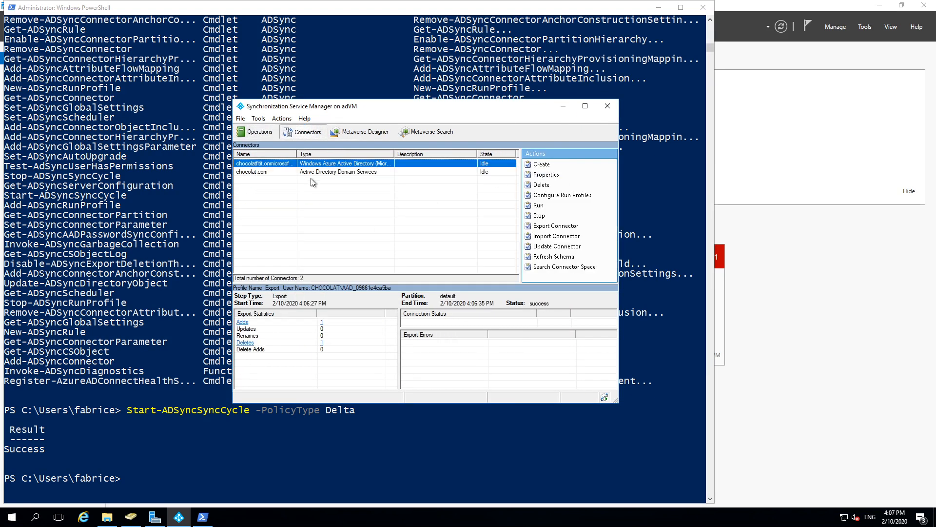
Step: Open the chocolat.com connector's partition credentials and submit the password, which fails with Invalid Credentials
{"action": "left_click", "coordinate": [255, 173]}
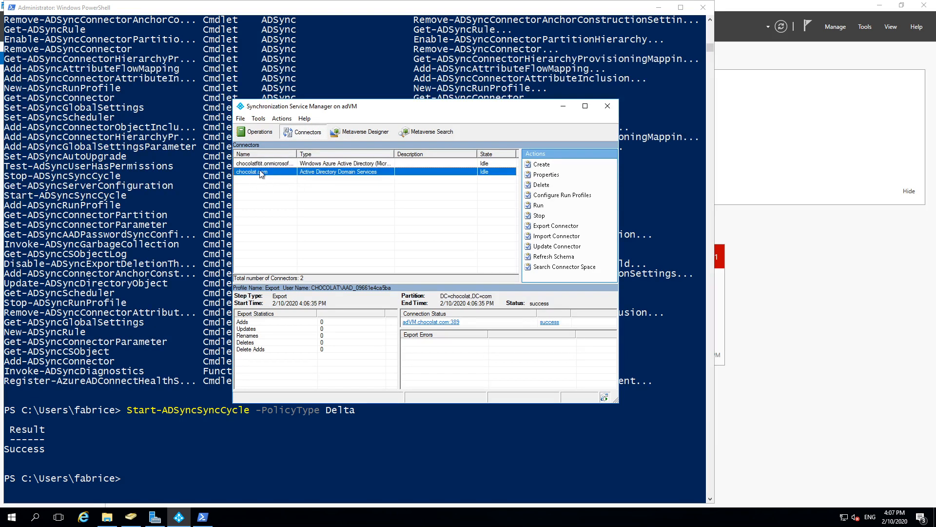
{"action": "left_click", "coordinate": [259, 155]}
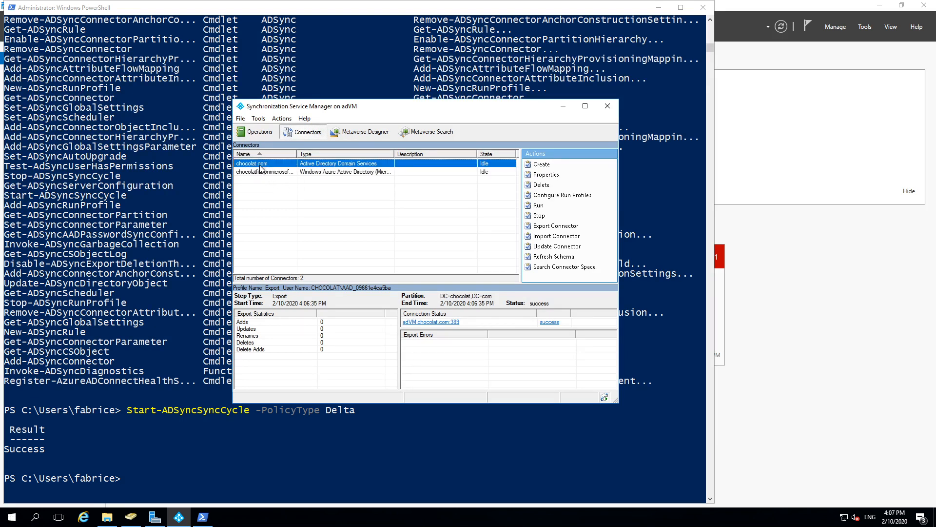
{"action": "double_click", "coordinate": [260, 166]}
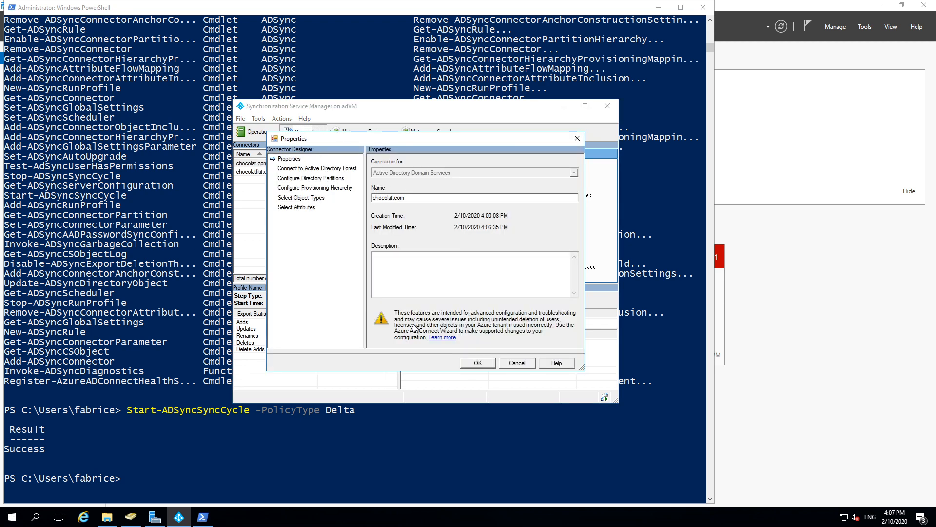
{"action": "left_click", "coordinate": [312, 179]}
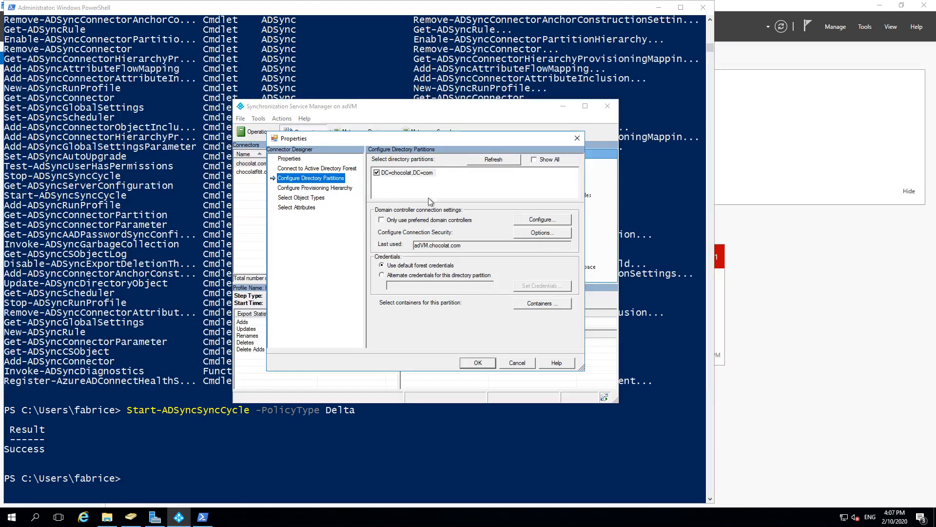
{"action": "left_click", "coordinate": [542, 303]}
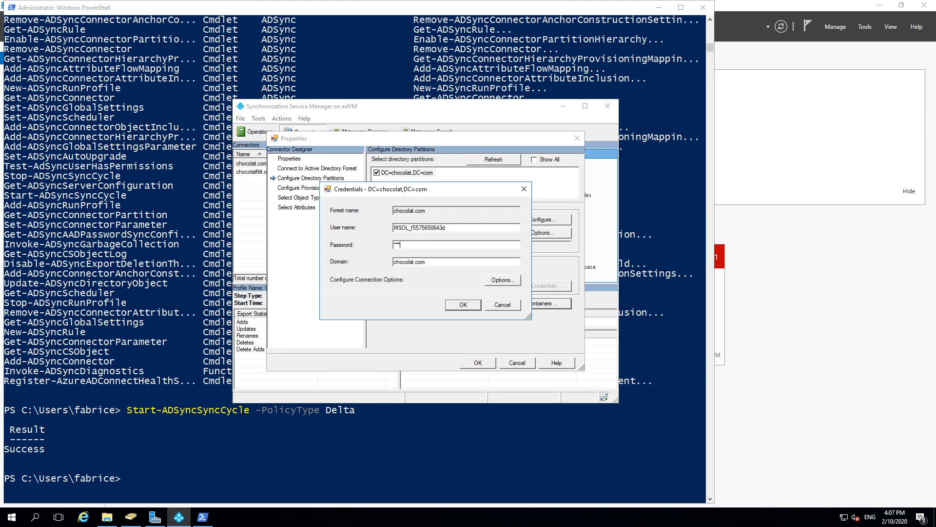
{"action": "type", "text": "****"}
{"action": "key", "text": "Return"}
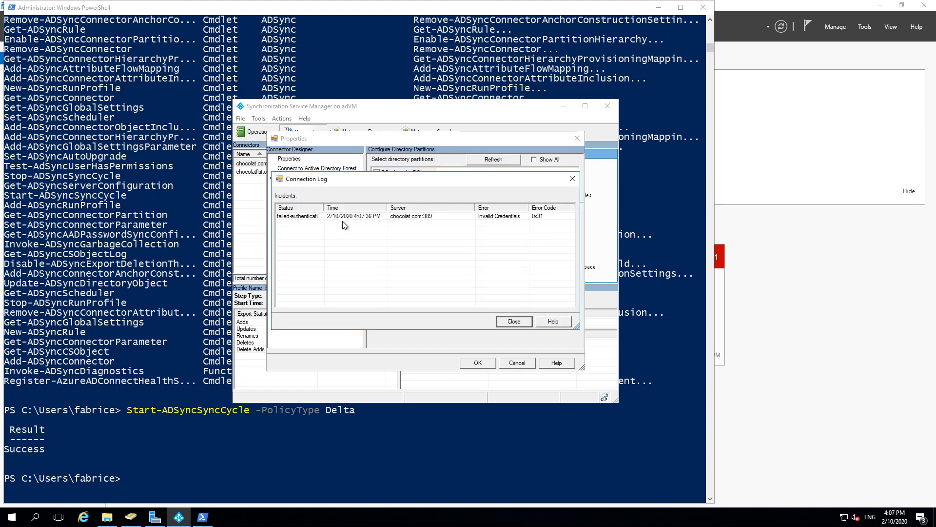
{"action": "left_click", "coordinate": [344, 218]}
{"action": "left_click", "coordinate": [514, 321]}
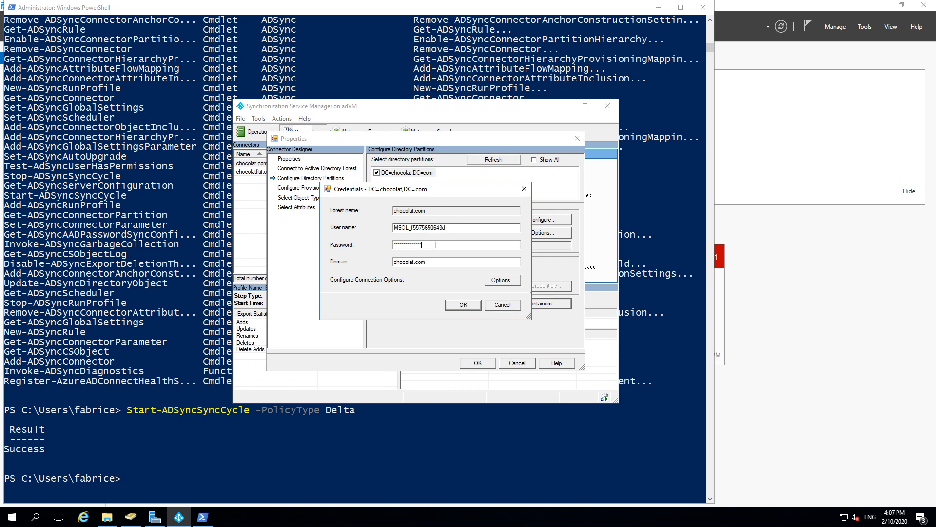
Step: Re-enter the connector account password and test the connection again
{"action": "key", "text": "ctrl+a"}
{"action": "key", "text": "Caps_Lock"}
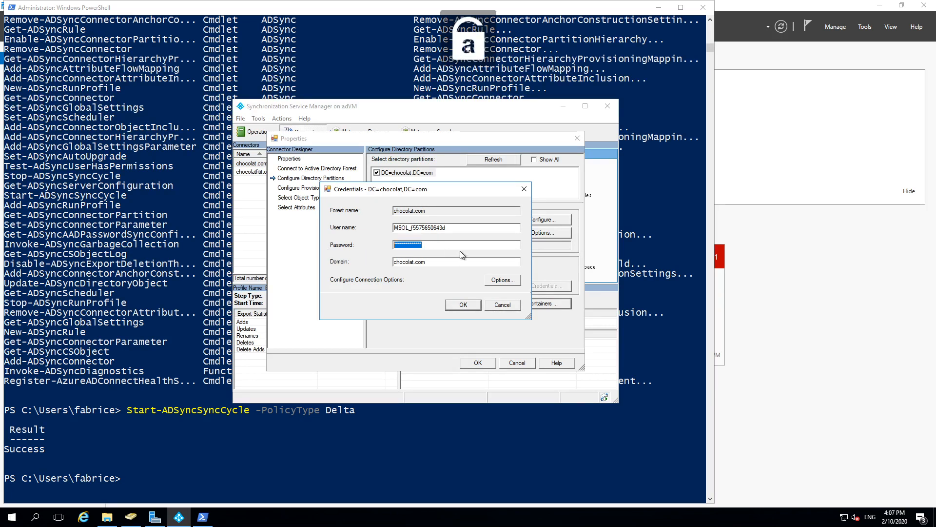
{"action": "key", "text": "ctrl+v"}
{"action": "left_click", "coordinate": [500, 283]}
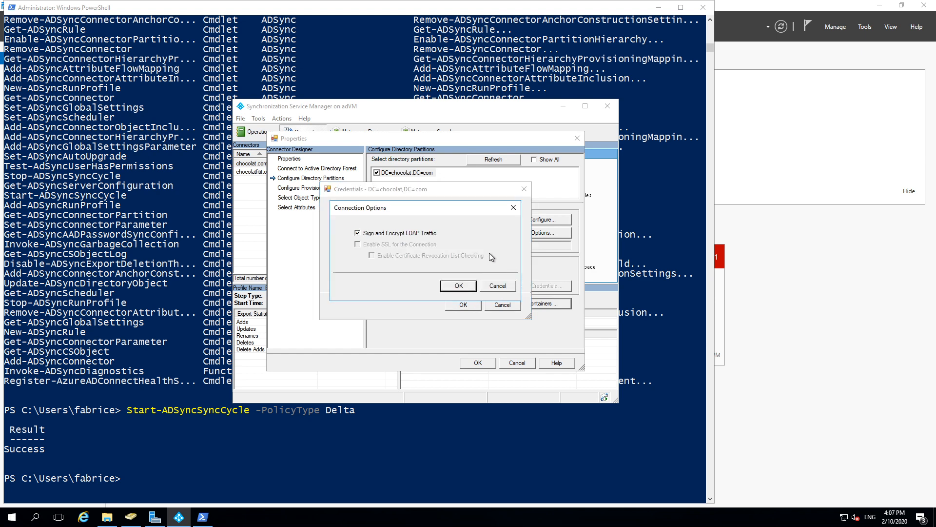
{"action": "left_click", "coordinate": [445, 284]}
{"action": "left_click", "coordinate": [447, 242]}
{"action": "left_click_drag", "start_coordinate": [447, 243], "coordinate": [342, 240]}
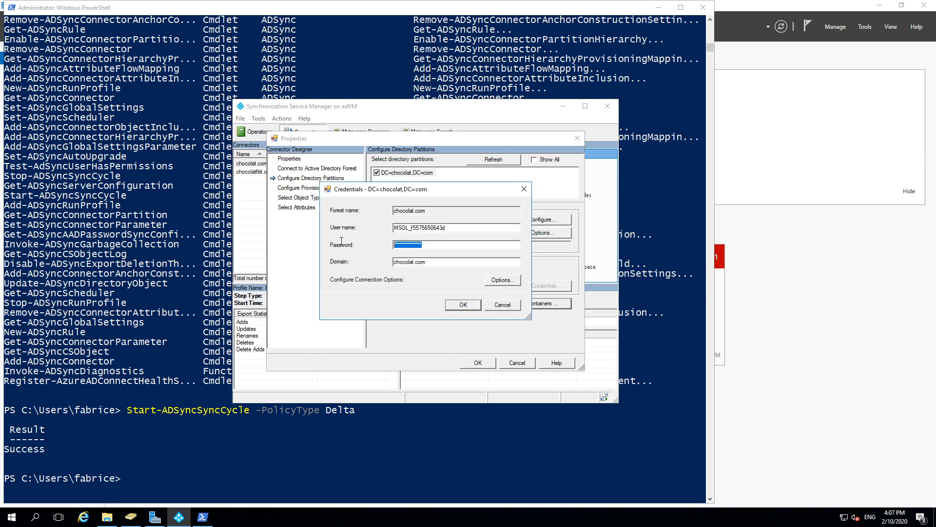
{"action": "type", "text": "*"}
{"action": "key", "text": "Return"}
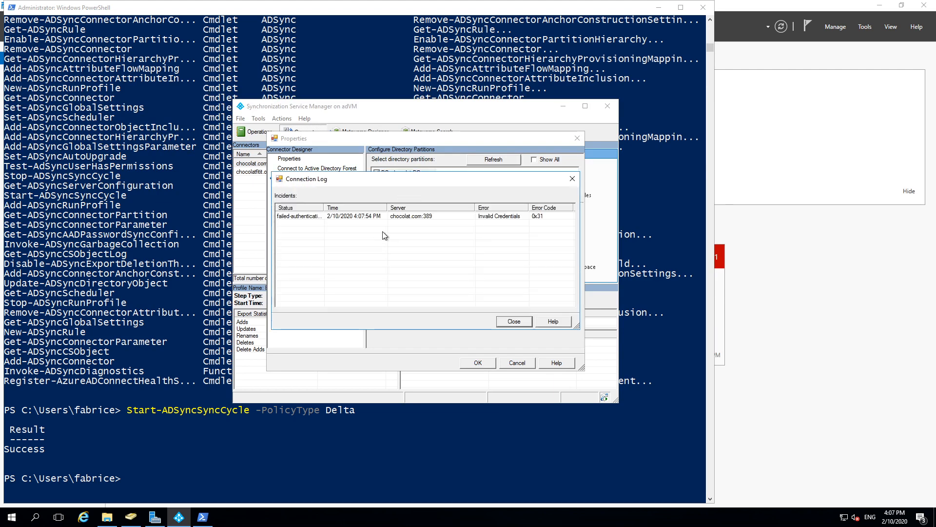
{"action": "key", "text": "Return"}
Step: Retype the connector account password once more and confirm the credentials with OK
{"action": "double_click", "coordinate": [446, 243]}
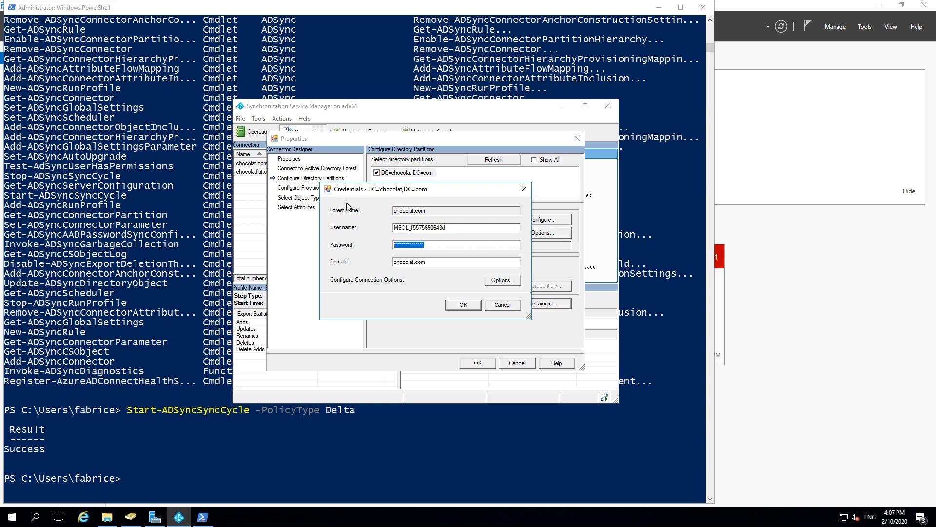
{"action": "type", "text": "***"}
{"action": "left_click", "coordinate": [502, 280]}
{"action": "key", "text": "Return"}
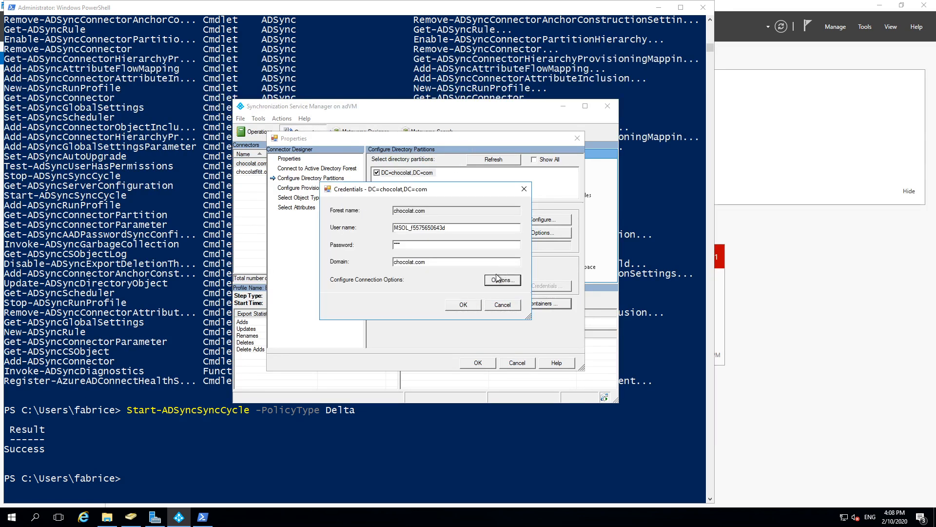
{"action": "key", "text": "Return"}
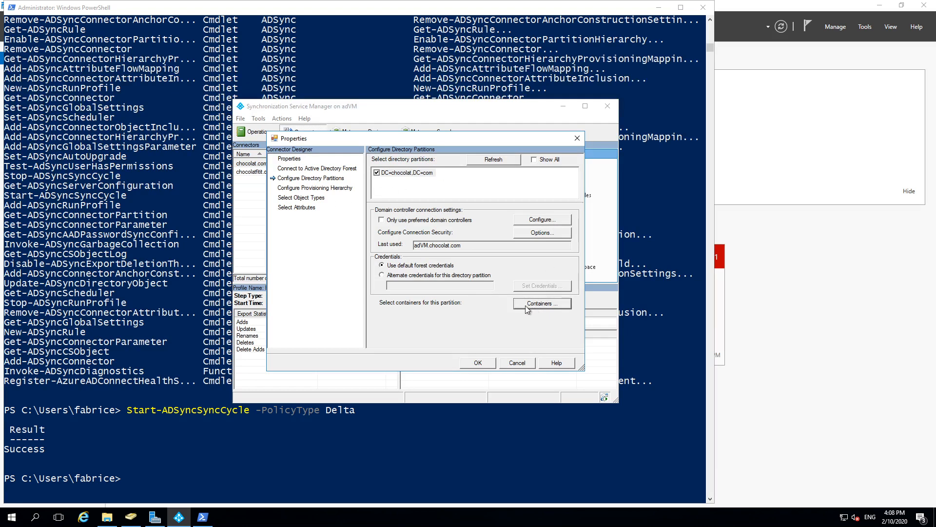
Step: Check the preferred domain controllers, then enter an alternate user name as the partition credentials
{"action": "left_click", "coordinate": [540, 220]}
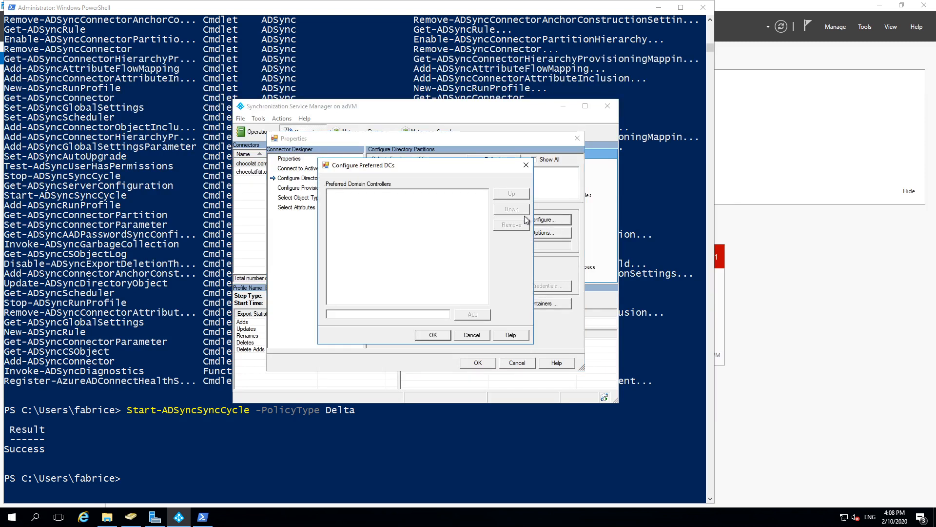
{"action": "key", "text": "Escape"}
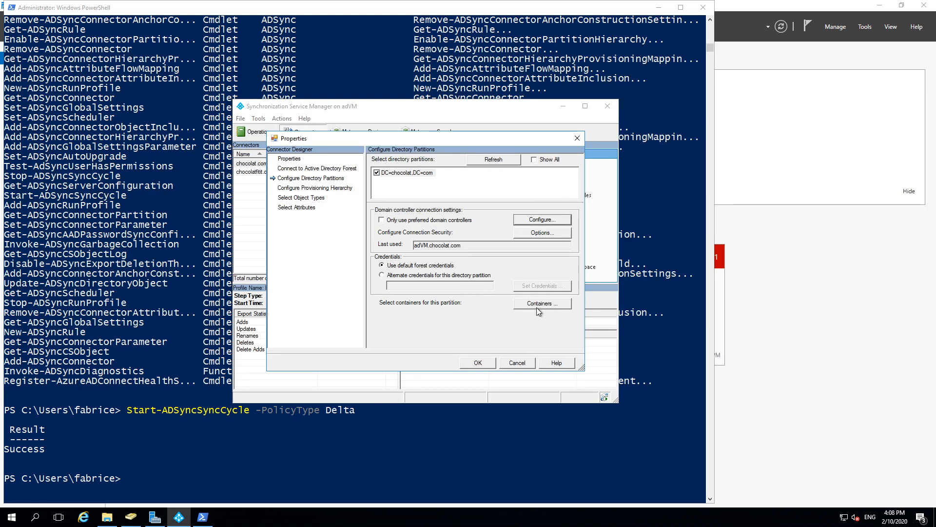
{"action": "left_click", "coordinate": [424, 284]}
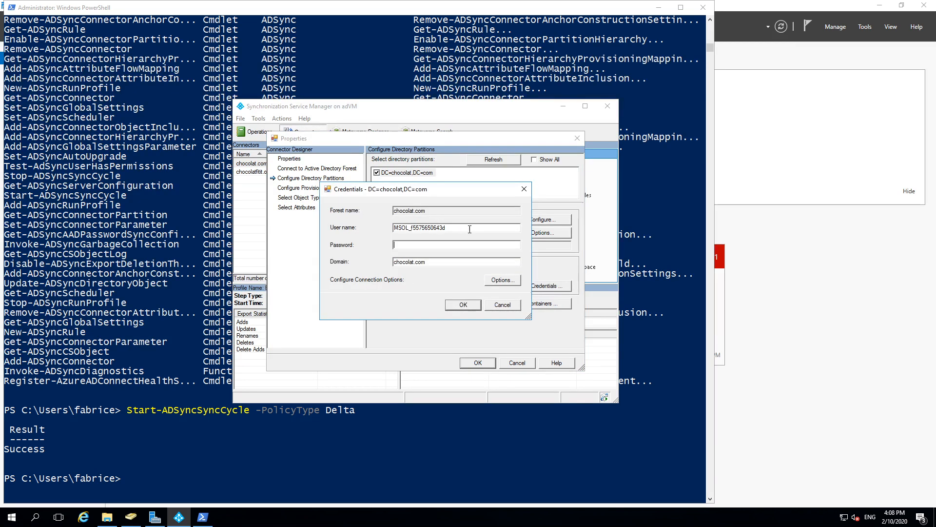
{"action": "key", "text": "ctrl+a"}
{"action": "type", "text": "ad"}
{"action": "key", "text": "ctrl+a"}
{"action": "key", "text": "BackSpace"}
{"action": "type", "text": "fabrice"}
{"action": "key", "text": "Return"}
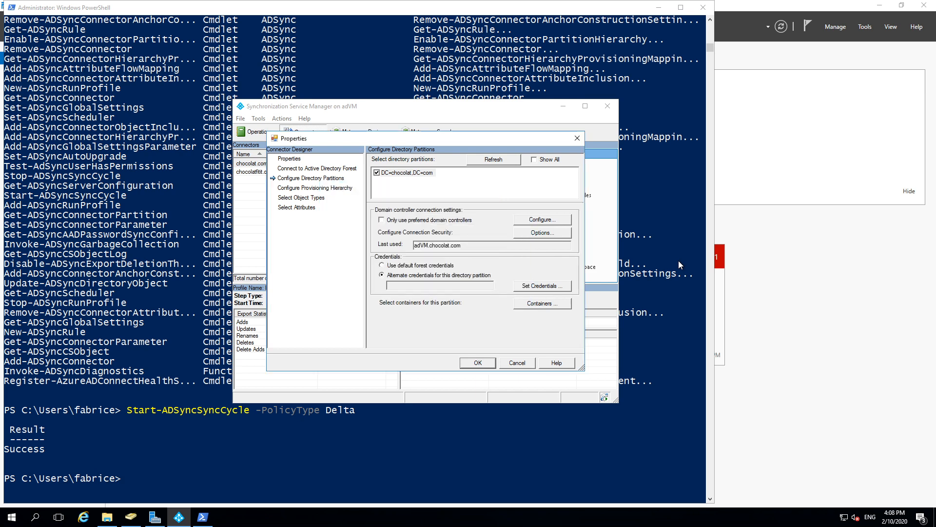
Step: Review the partition's container selection, then cancel the chocolat.com connector properties without saving
{"action": "left_click", "coordinate": [543, 304]}
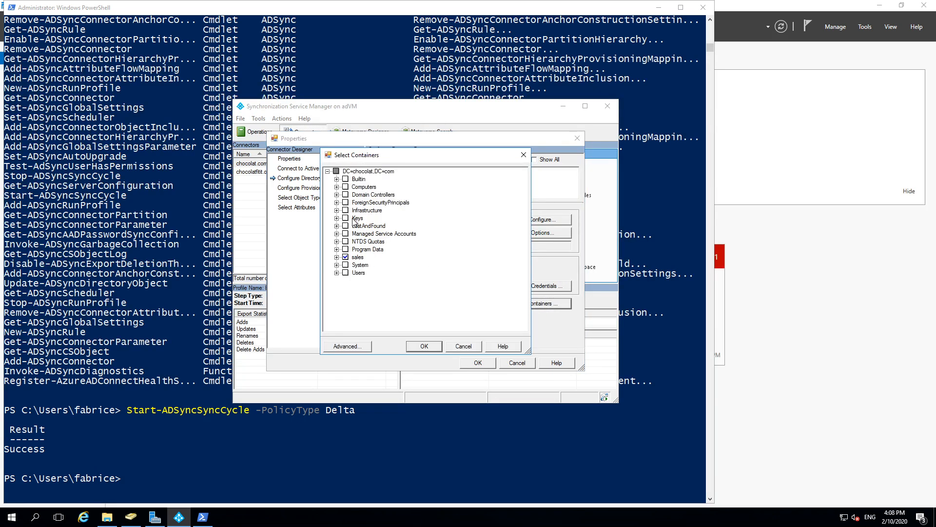
{"action": "left_click", "coordinate": [425, 346]}
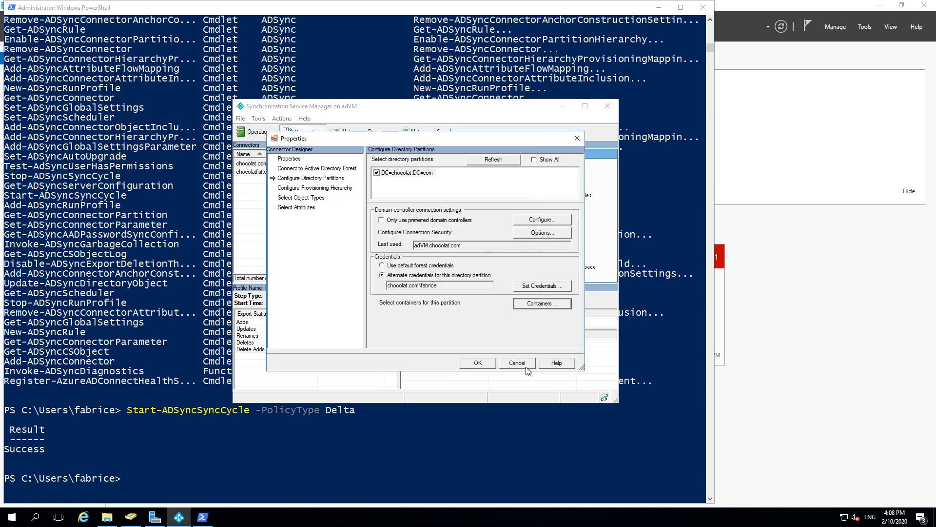
{"action": "left_click", "coordinate": [516, 363]}
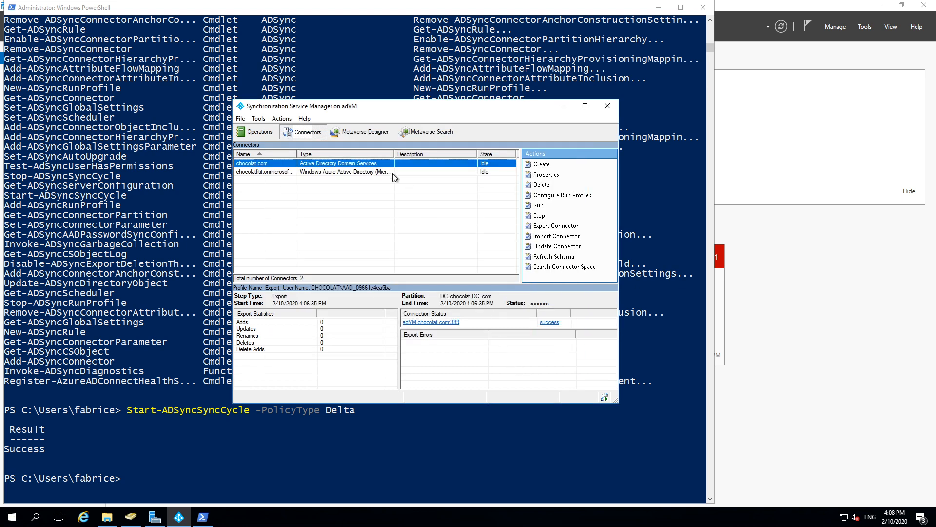
Step: Inspect the Azure AD connector's connectivity, partitions and selected attributes, then close its properties
{"action": "left_click", "coordinate": [268, 173]}
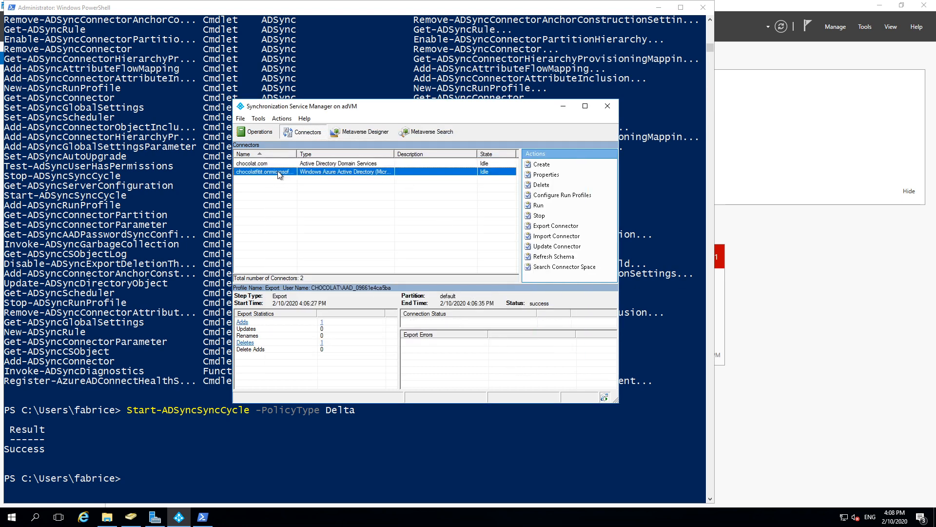
{"action": "double_click", "coordinate": [265, 175]}
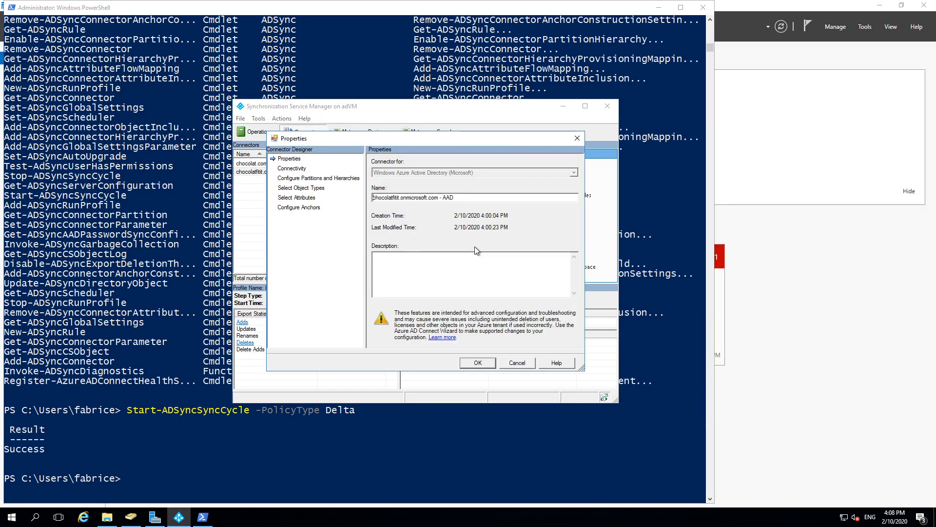
{"action": "left_click", "coordinate": [304, 169]}
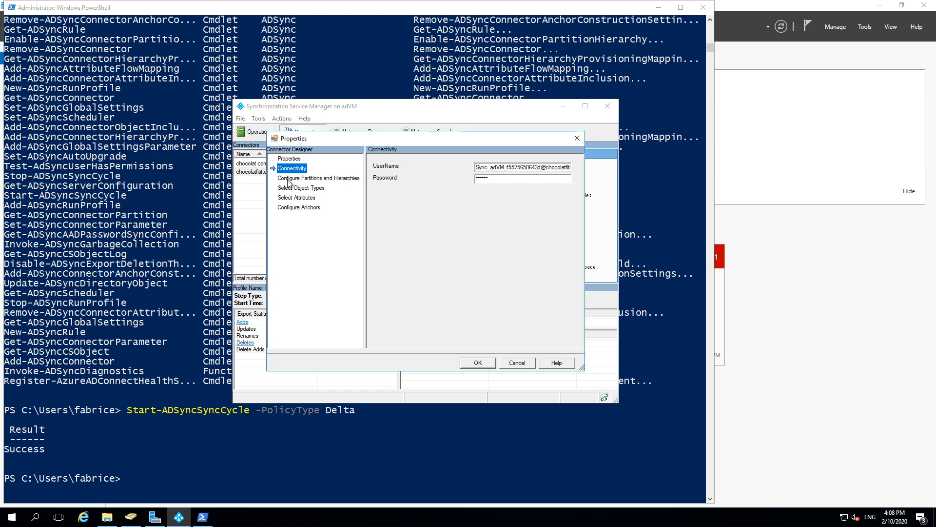
{"action": "left_click", "coordinate": [302, 178]}
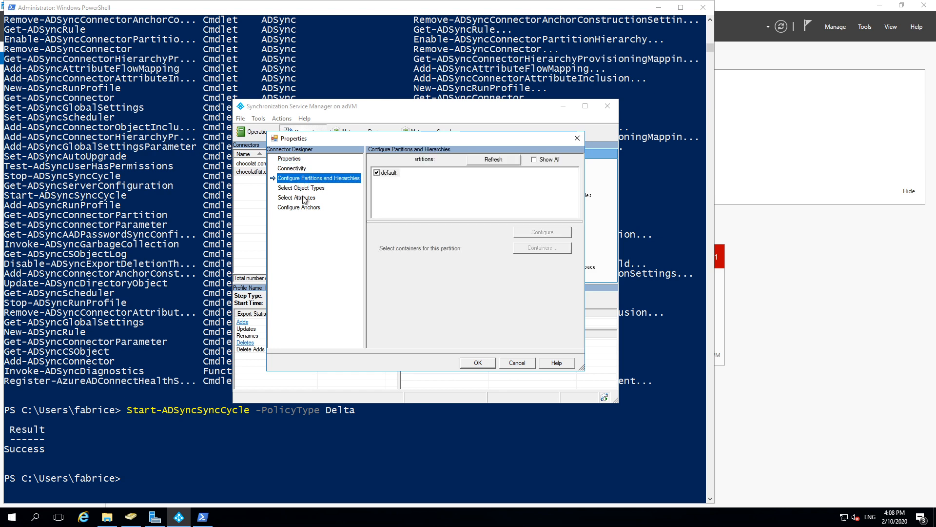
{"action": "left_click", "coordinate": [301, 197]}
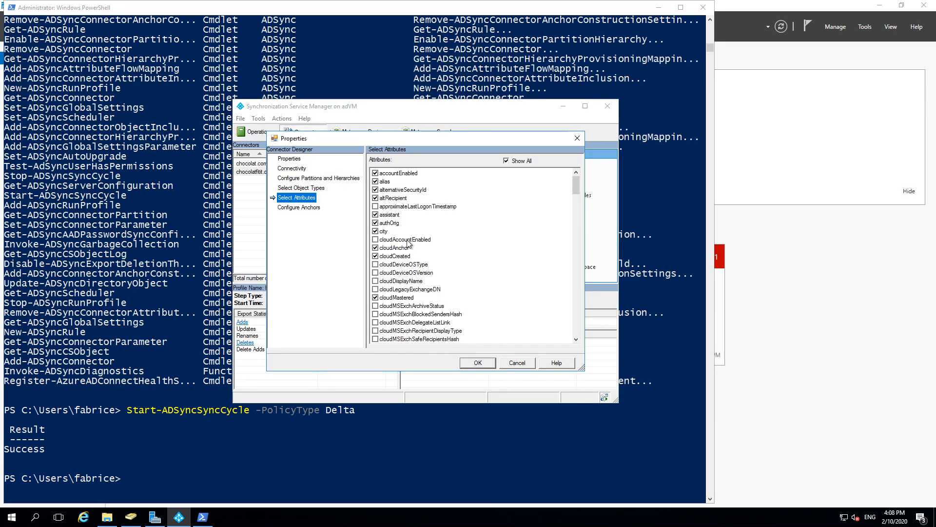
{"action": "scroll", "coordinate": [419, 249], "scroll_direction": "down", "scroll_amount": 5}
{"action": "key", "text": "Escape"}
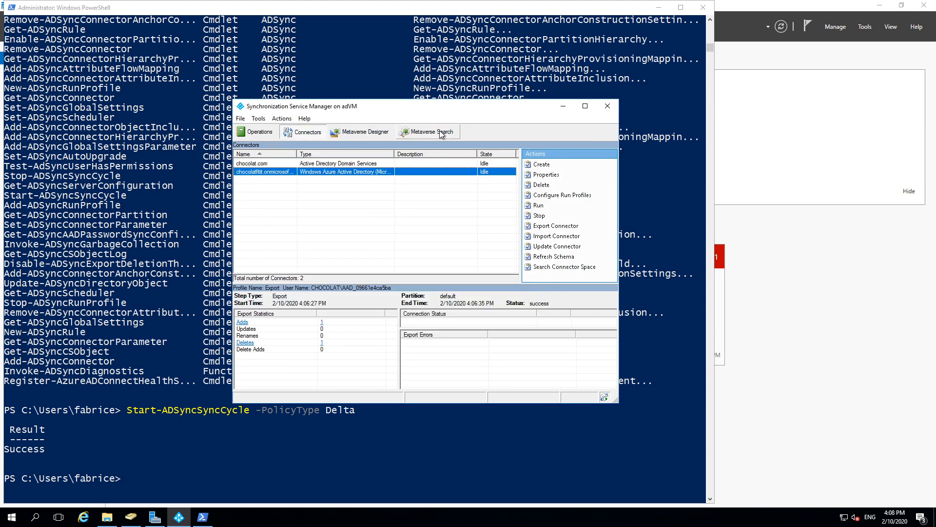
Step: Show the Metaverse Designer with the person, group, device and publicFolder object types
{"action": "left_click", "coordinate": [355, 133]}
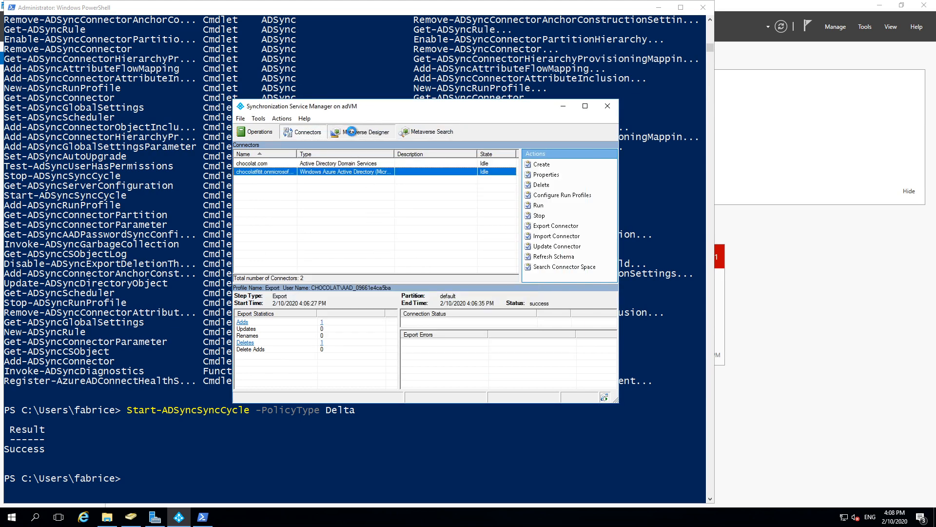
{"action": "left_click", "coordinate": [434, 133]}
{"action": "left_click", "coordinate": [362, 135]}
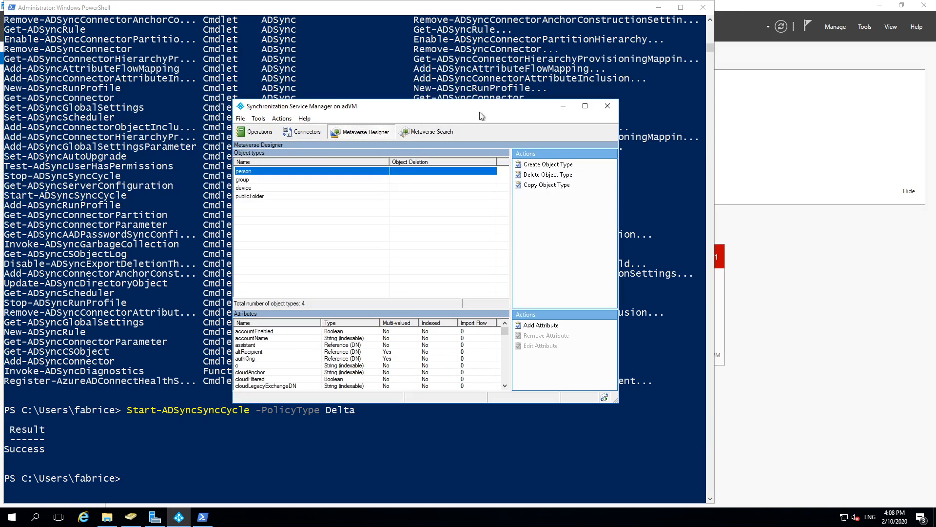
Step: Minimize Sync Service Manager and PowerShell and leave the remote session for the Azure portal's All users list
{"action": "left_click", "coordinate": [563, 106]}
{"action": "left_click", "coordinate": [334, 180]}
{"action": "scroll", "coordinate": [210, 292], "scroll_direction": "up", "scroll_amount": 6}
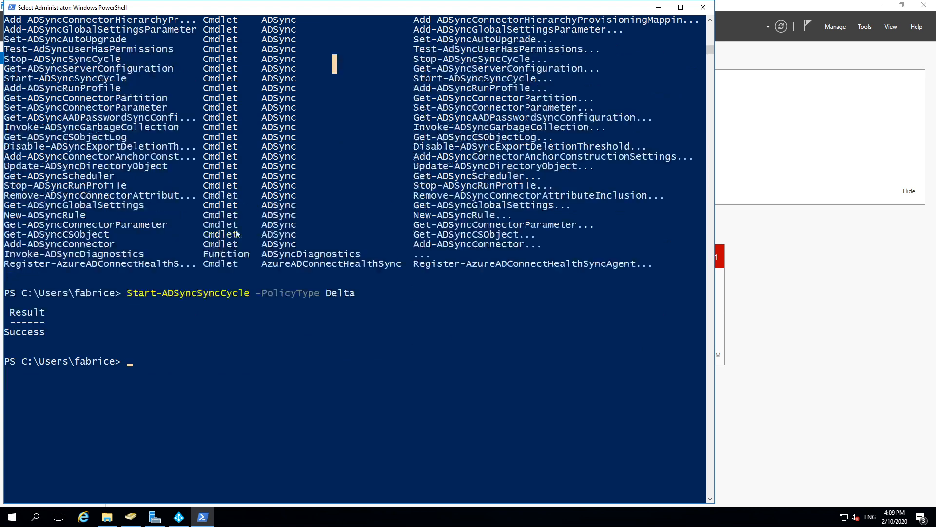
{"action": "left_click", "coordinate": [657, 6]}
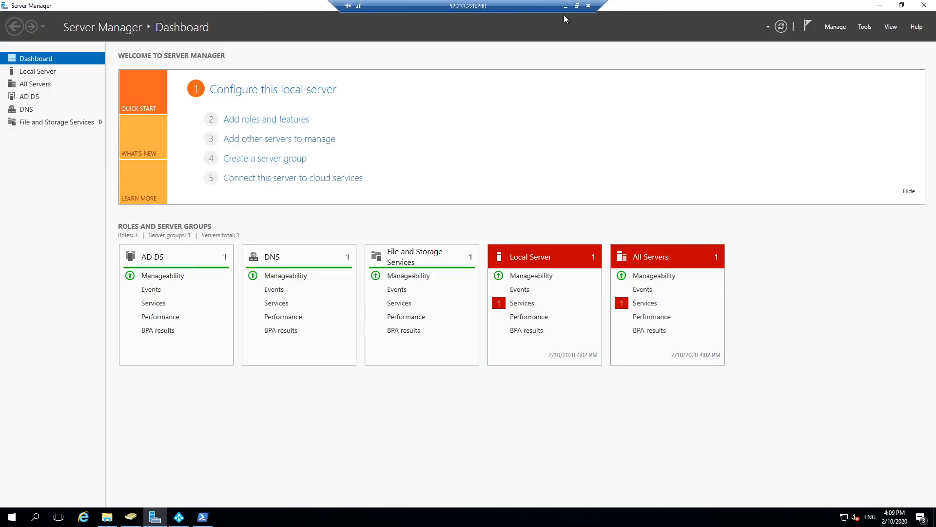
{"action": "left_click", "coordinate": [550, 7]}
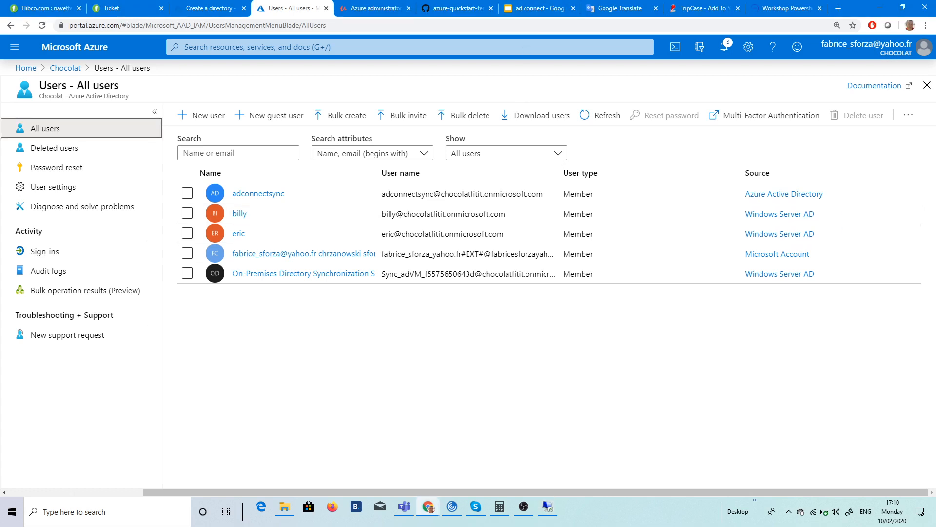